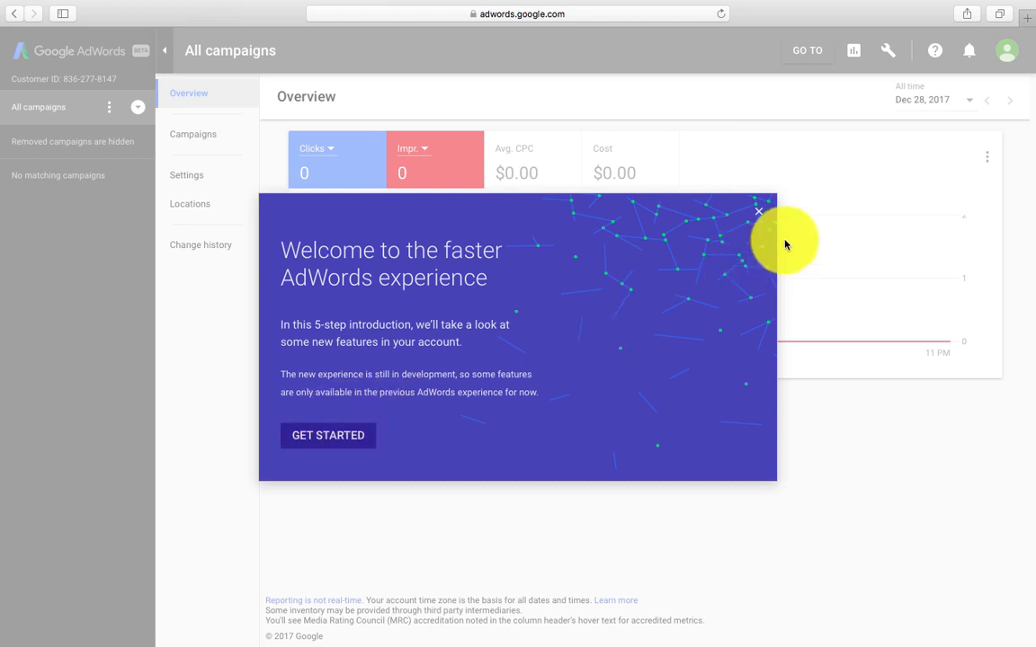
Step: Close the new-AdWords welcome tour and switch back to the previous AdWords through the wrench menu
click(759, 213)
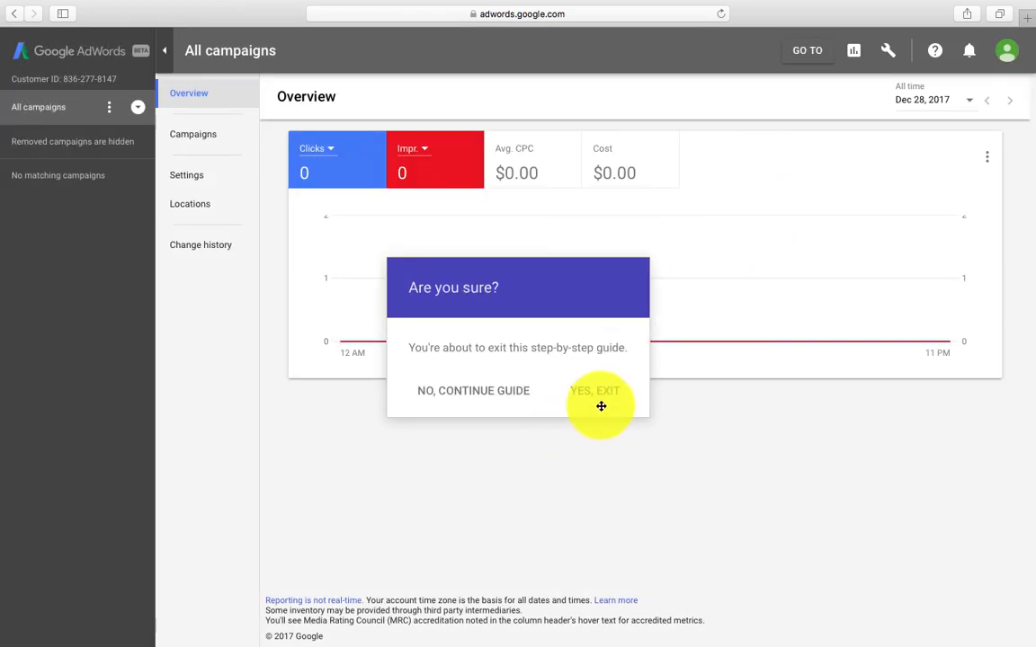
click(594, 398)
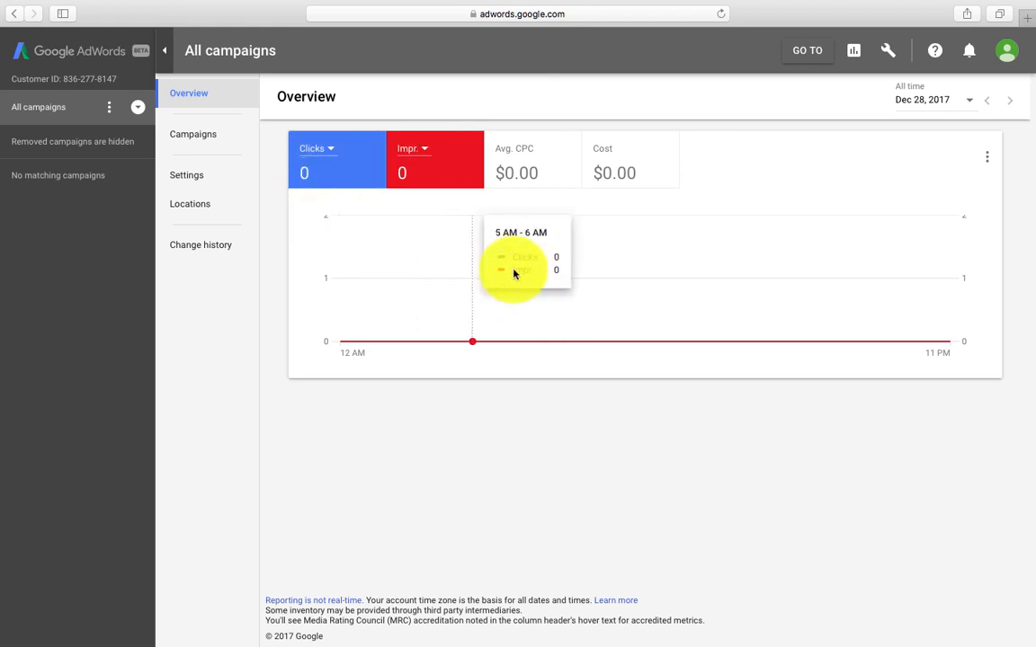
click(888, 52)
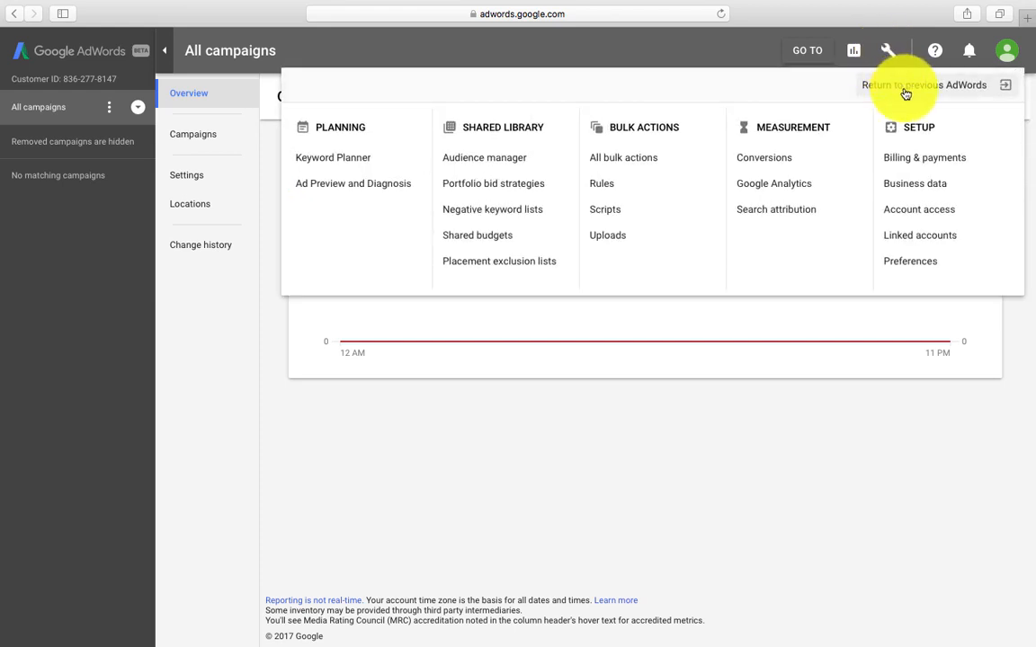
click(906, 90)
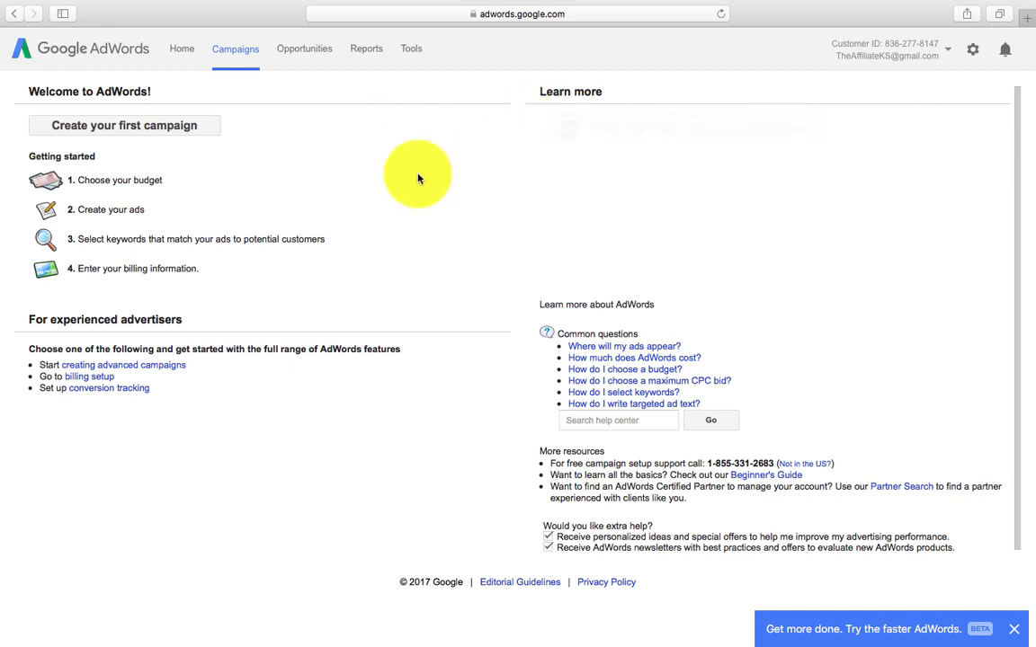
Step: Start creating the first campaign from the Welcome to AdWords page
click(170, 129)
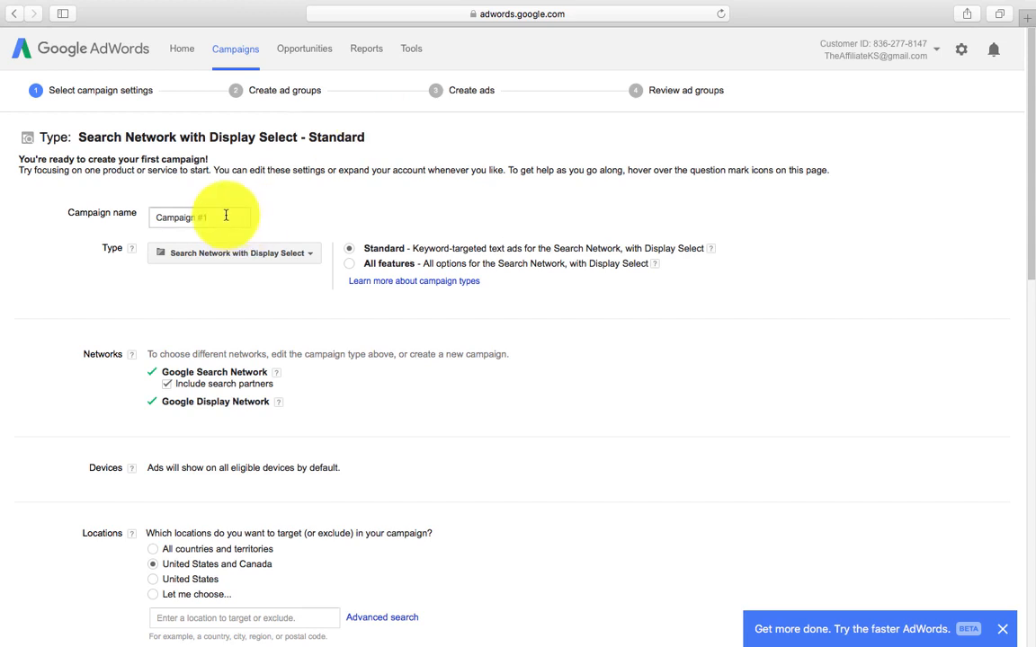
Step: Rename Campaign #1 to 'TV/Internet' and change its type to Search Network with Display Select – All features
click(225, 214)
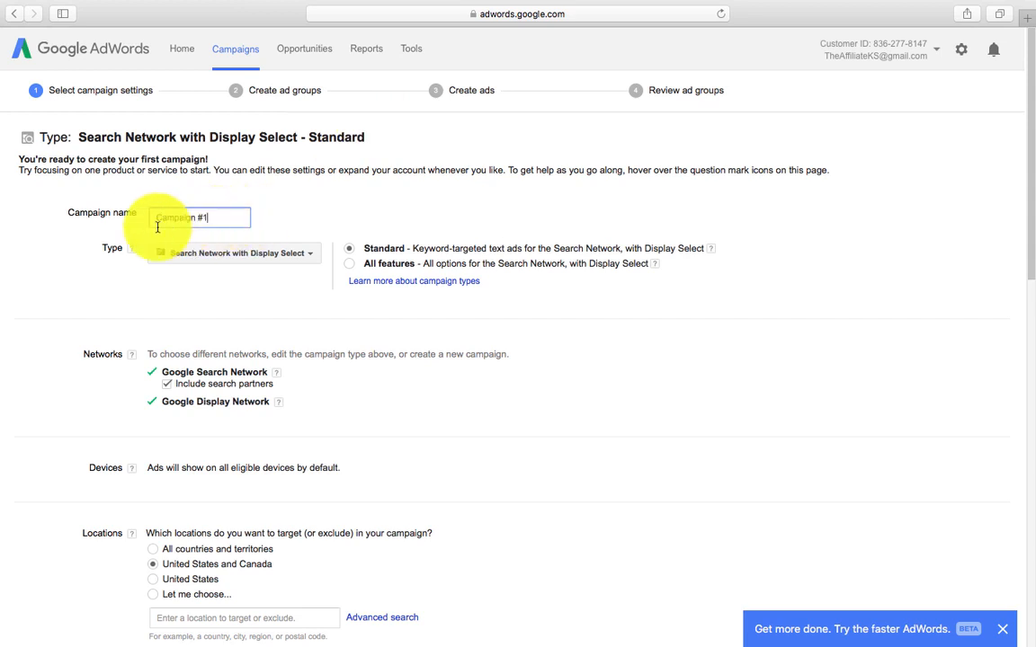
key(super+a)
text(TV/In)
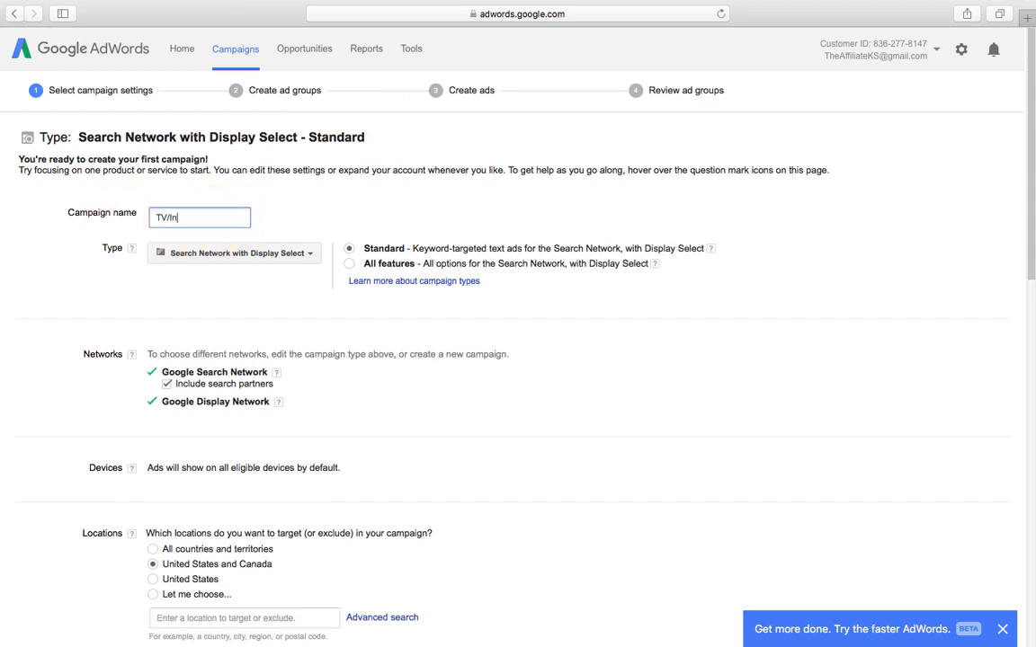
text(ternet)
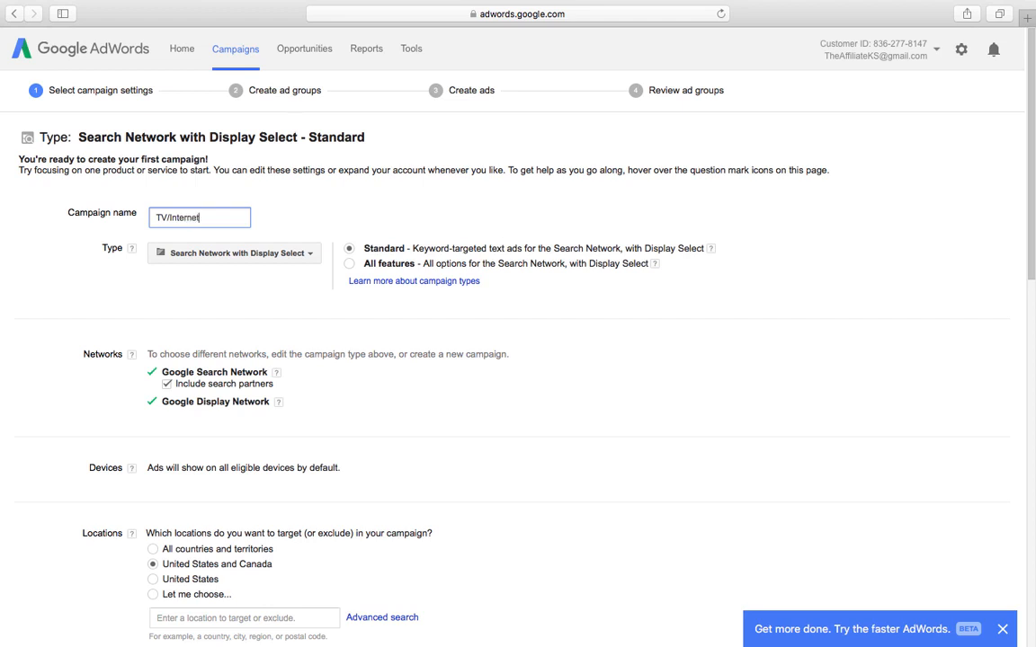
click(350, 265)
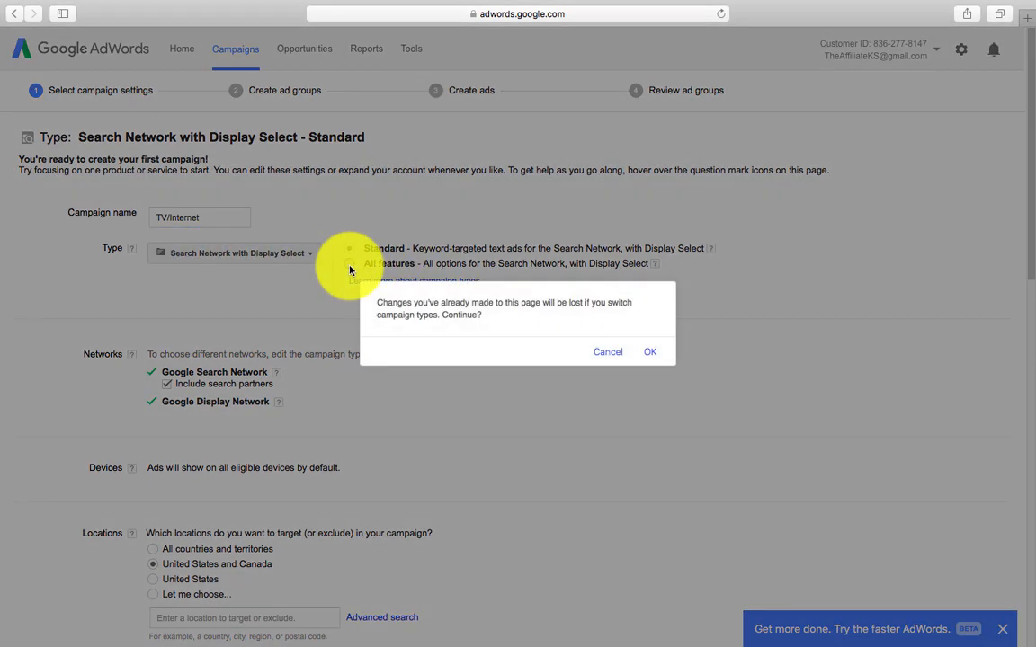
click(654, 358)
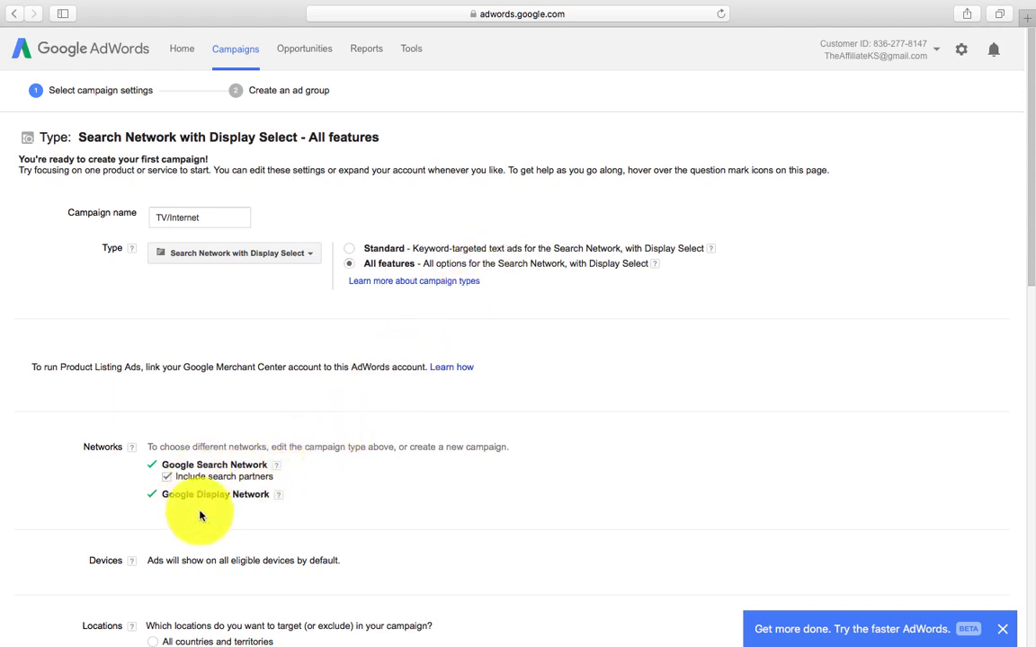
Step: Target the United States only and expand the language list, leaving English checked
scroll(203, 519, down, 3)
scroll(203, 519, down, 2)
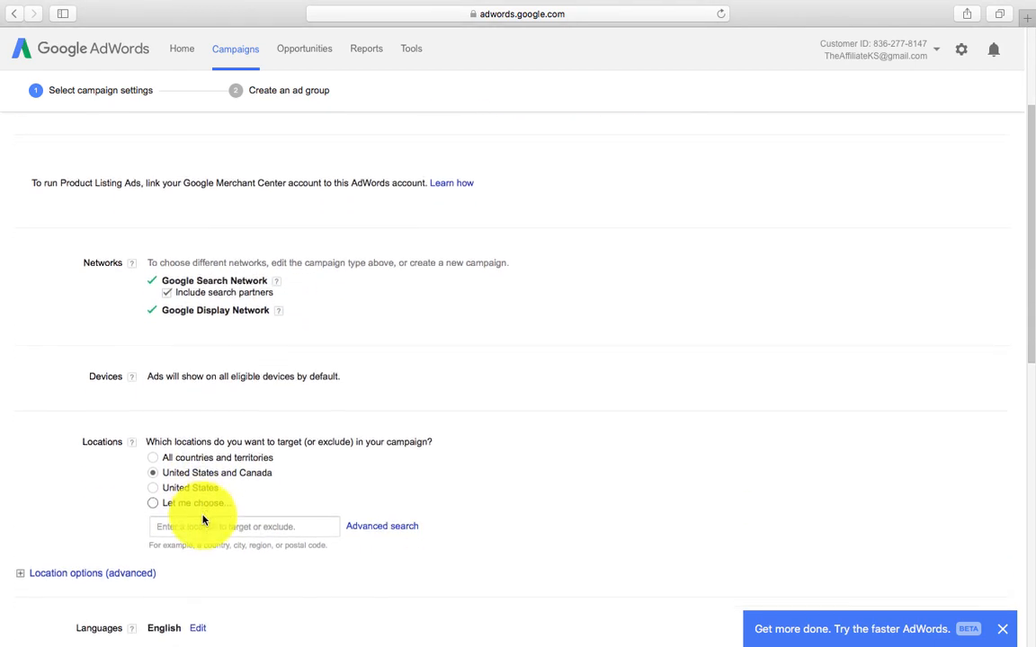
click(153, 484)
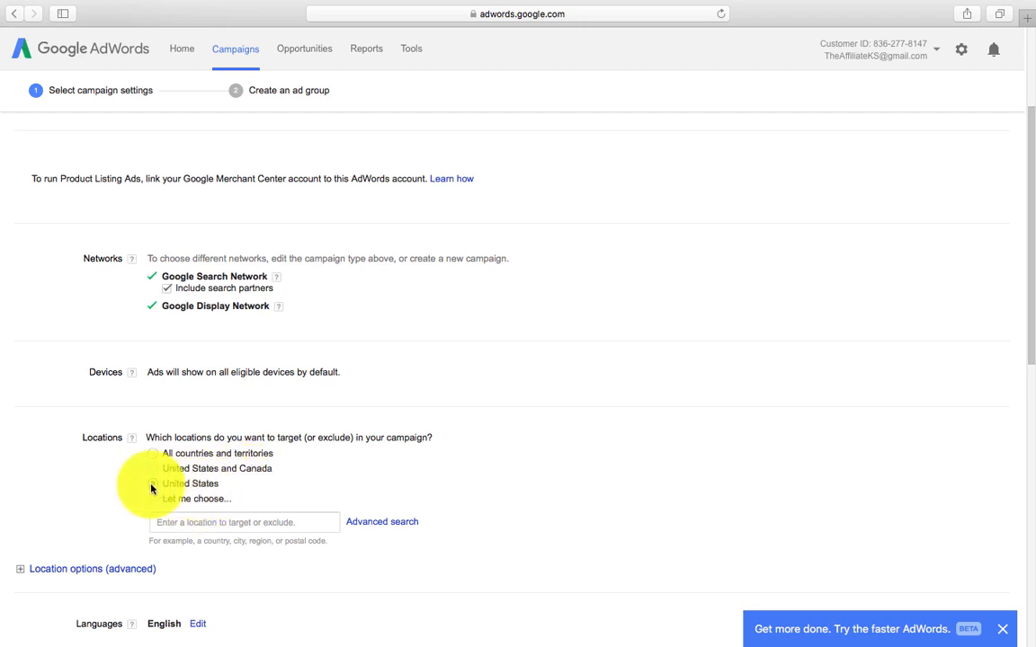
scroll(219, 484, down, 5)
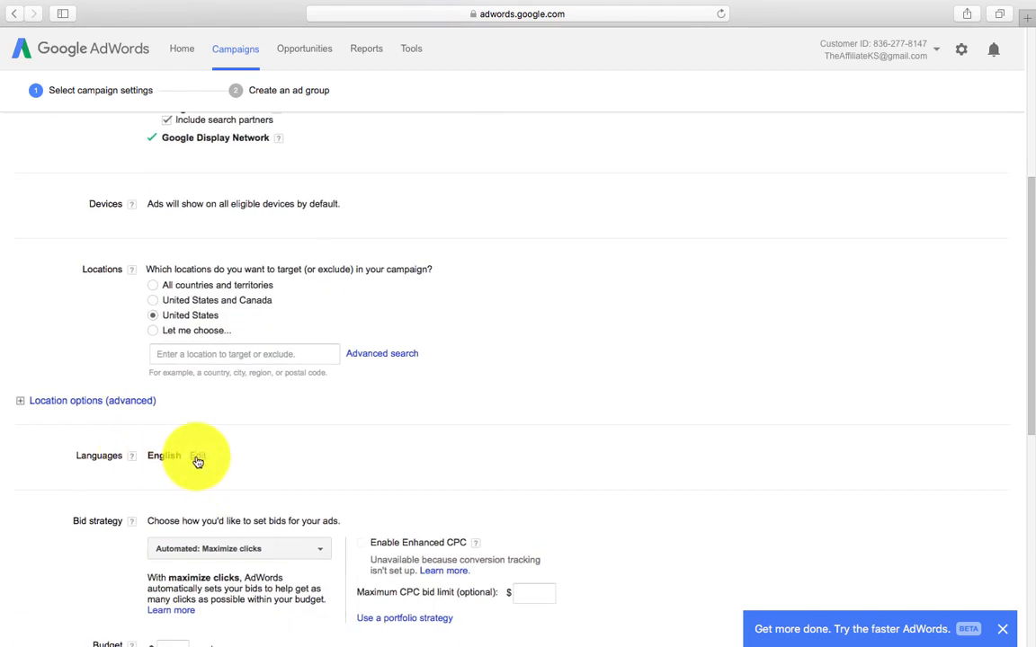
click(197, 456)
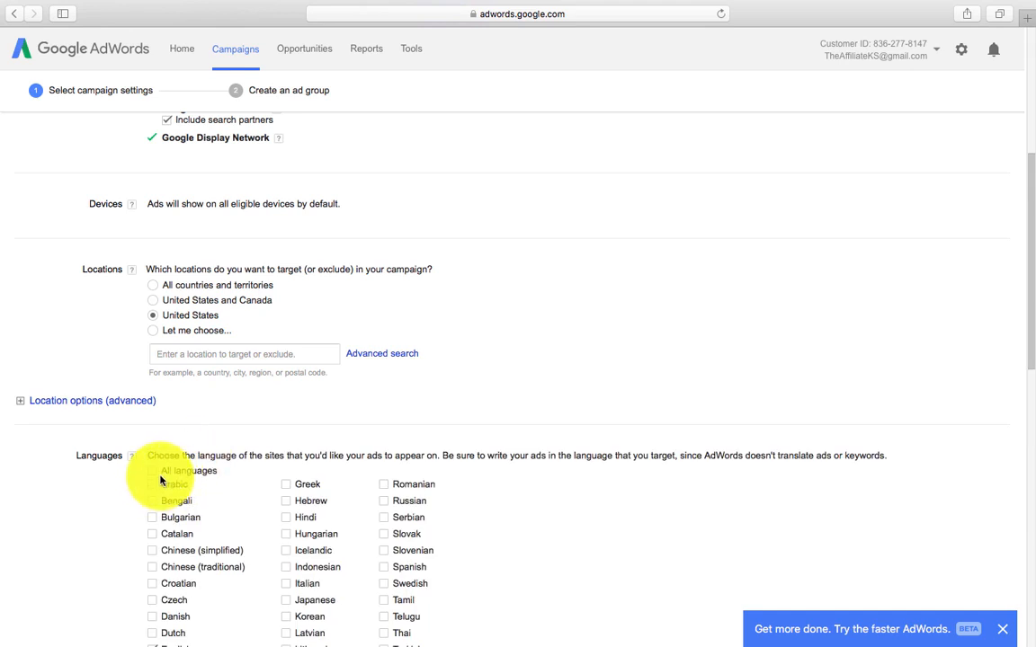
scroll(160, 482, down, 3)
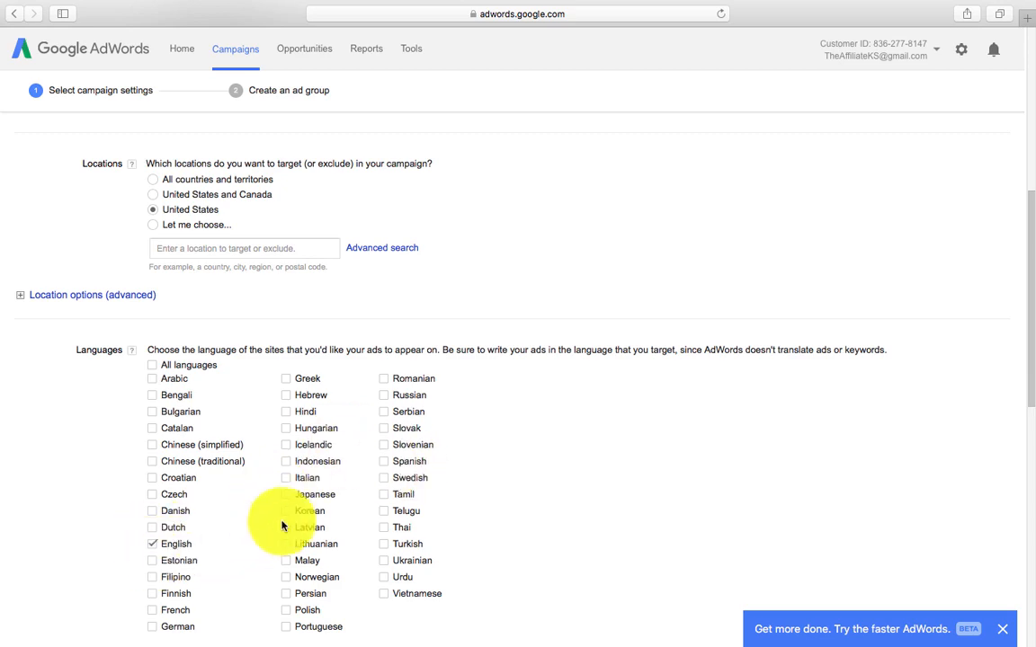
scroll(352, 531, down, 5)
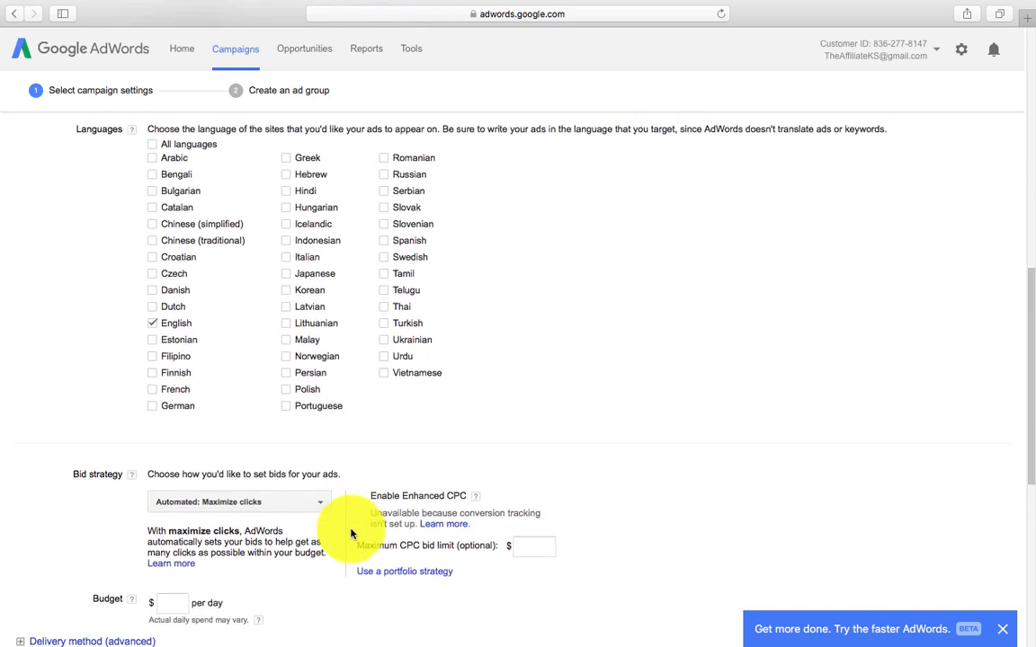
scroll(351, 534, down, 2)
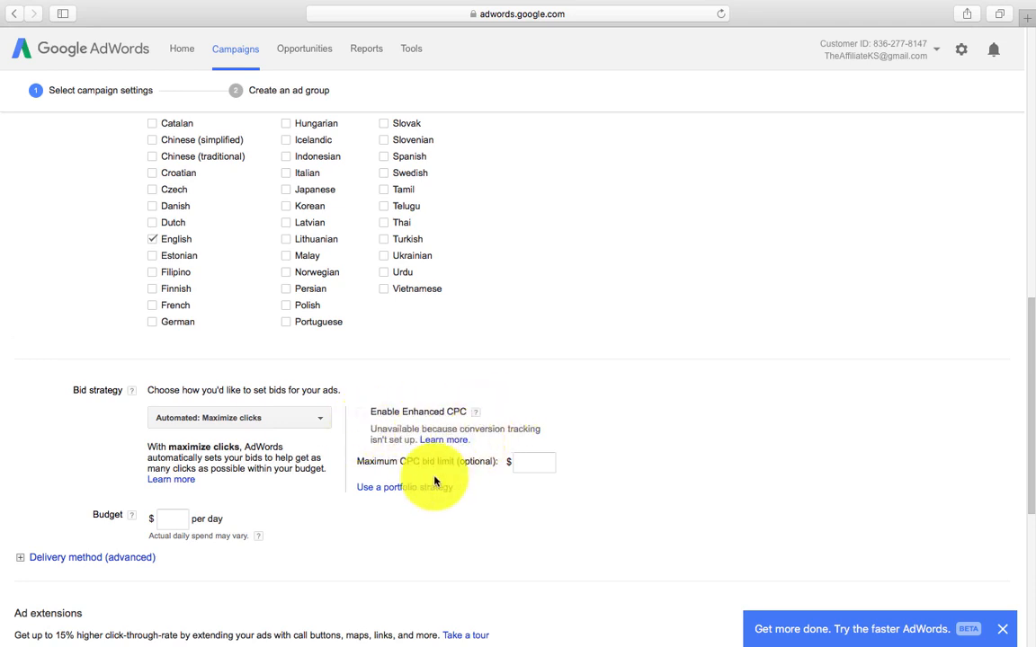
Step: Enter .50 as the campaign's maximum CPC bid limit
click(533, 461)
text(.50)
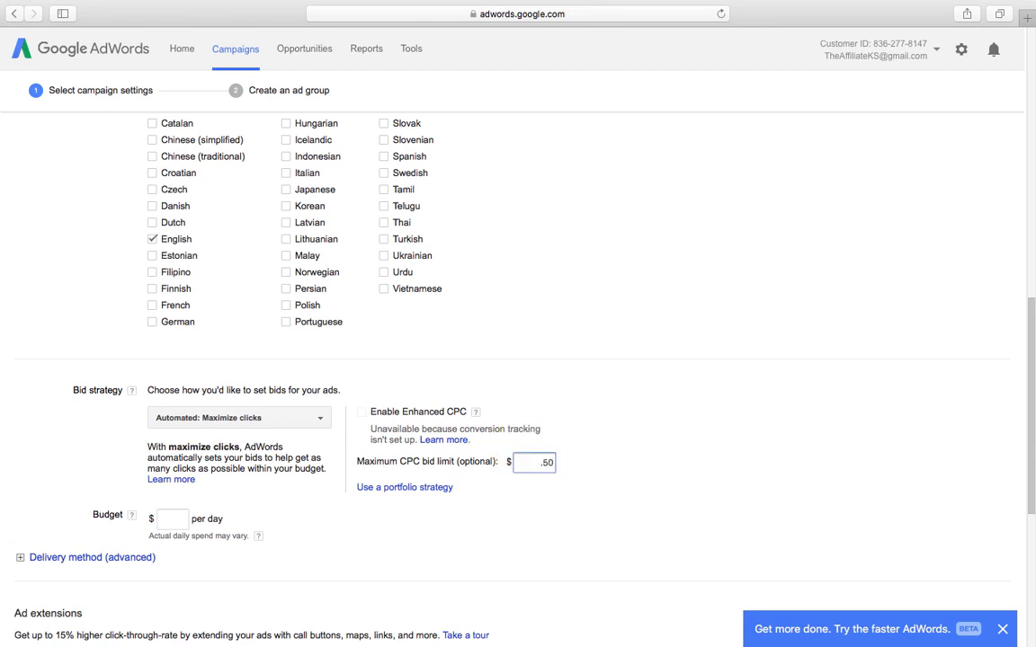
click(541, 466)
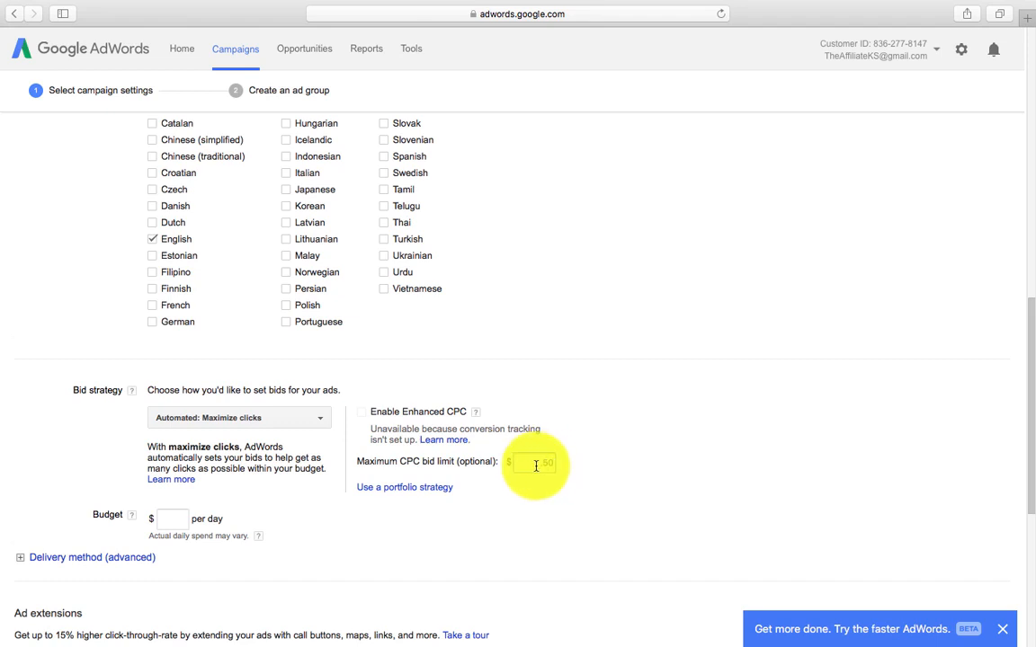
click(536, 466)
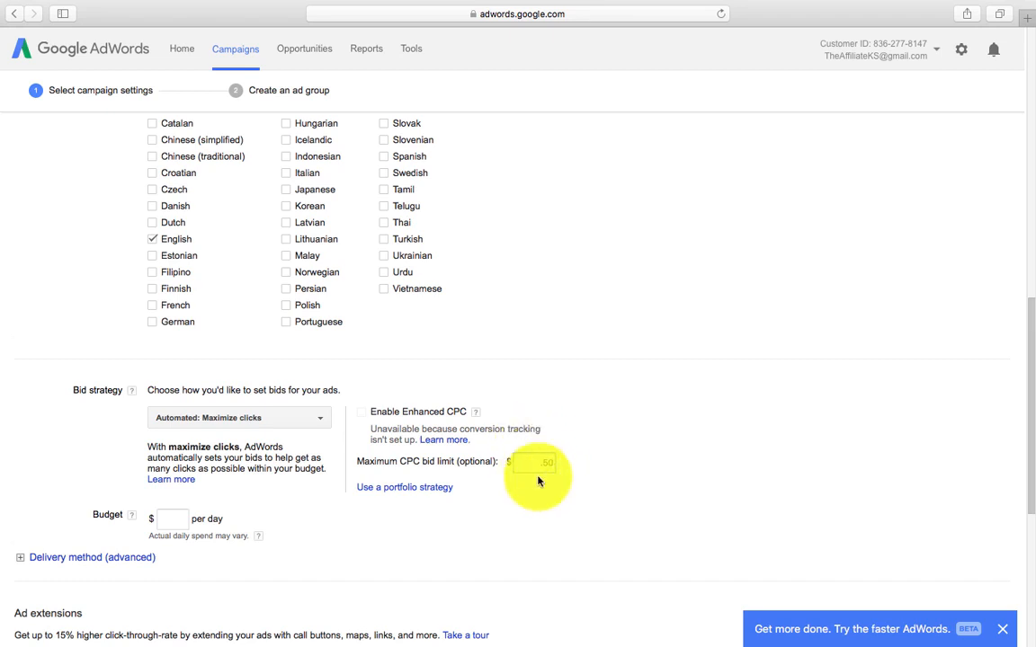
text(.50)
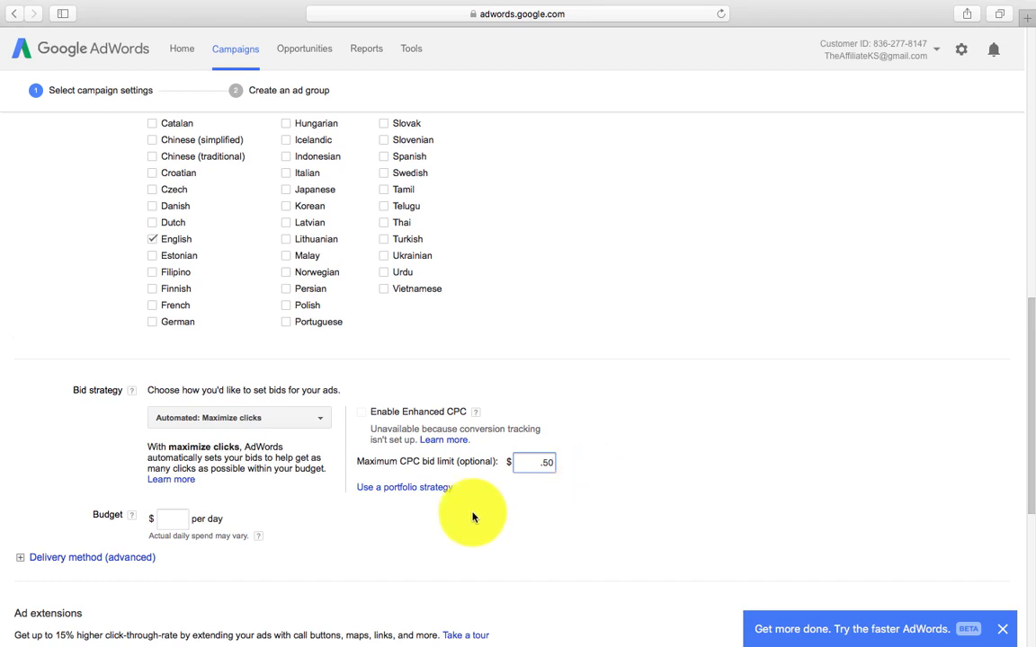
click(183, 519)
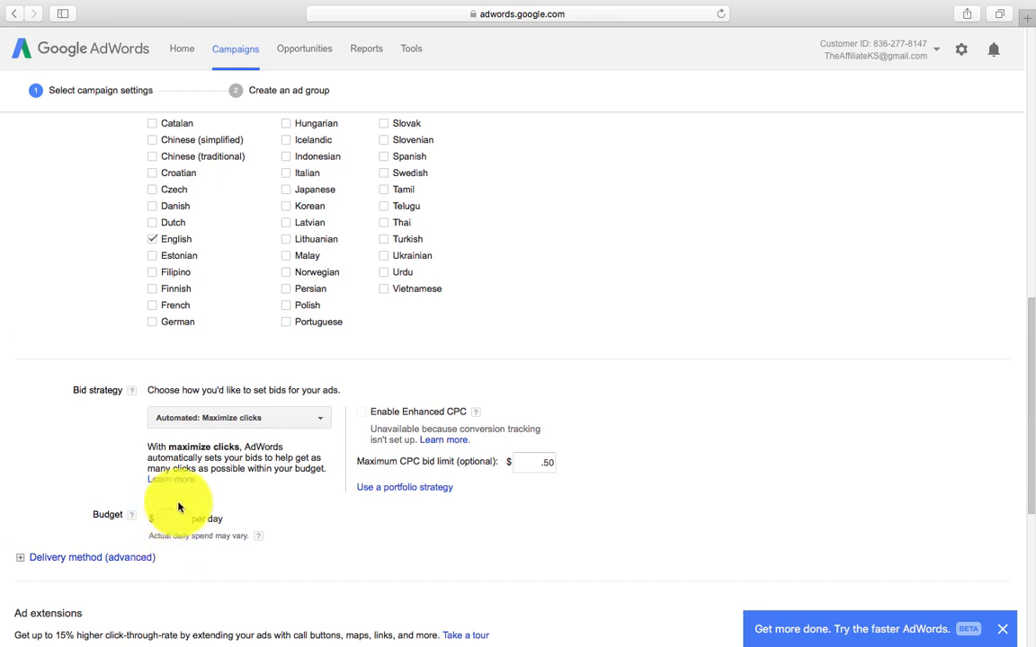
Step: Set the daily budget to 5.00 and scroll down to Advanced settings
click(180, 510)
text(5.00)
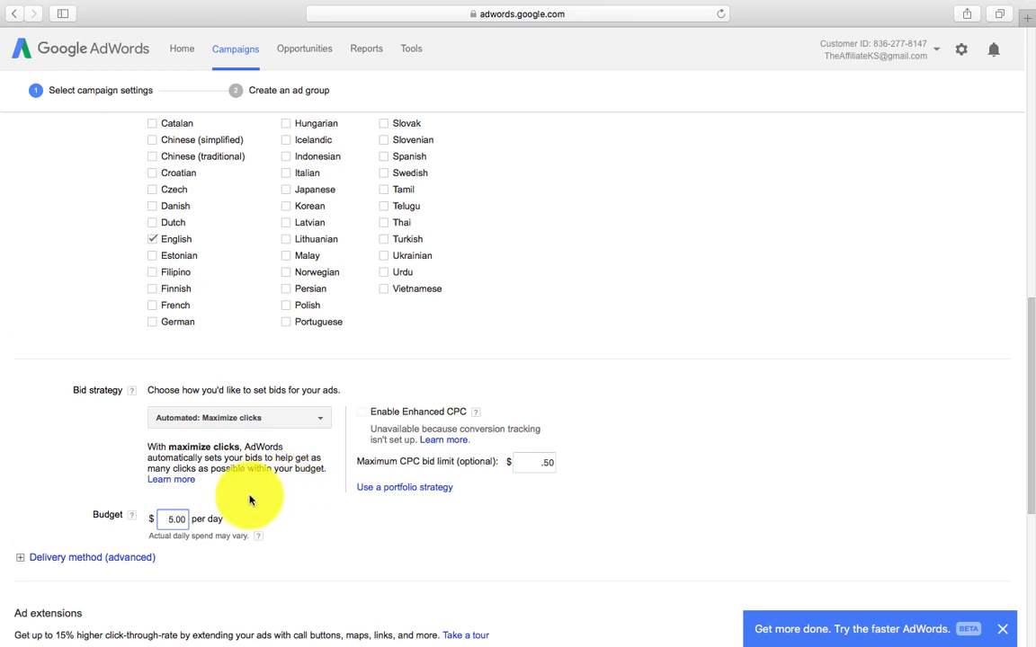
click(175, 519)
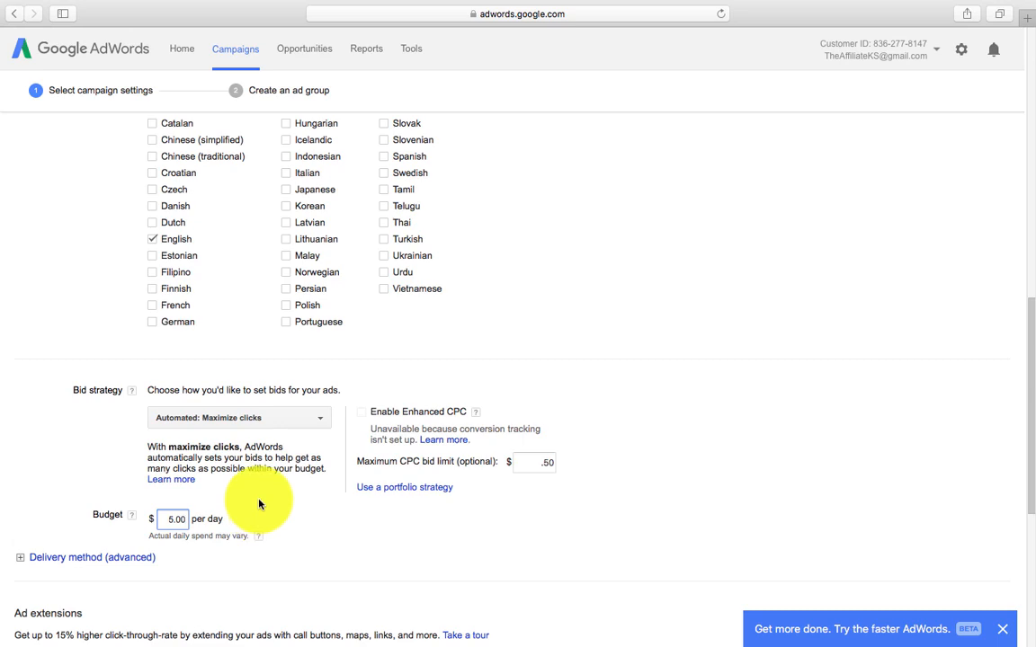
scroll(259, 504, down, 4)
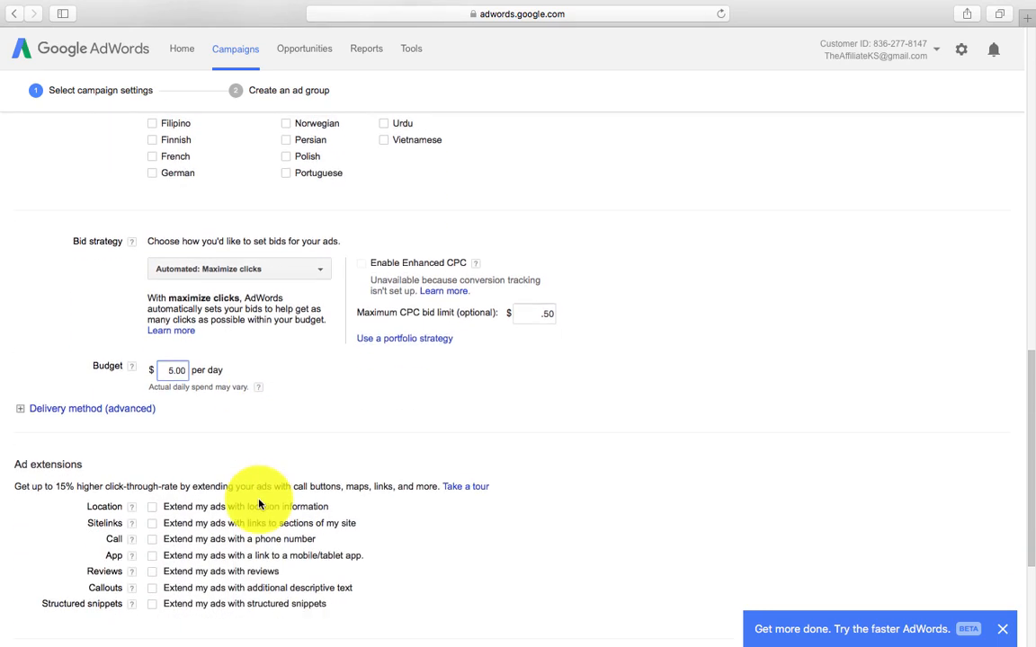
scroll(259, 500, down, 3)
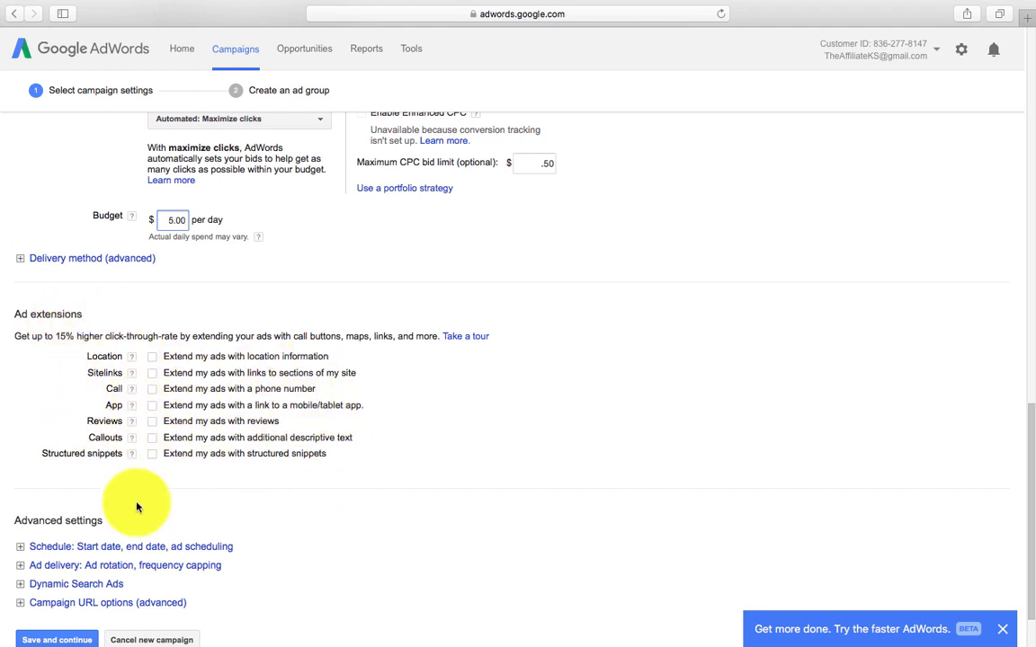
scroll(135, 508, down, 2)
Step: Save the campaign settings and name the new ad group 'TV Service'
click(45, 572)
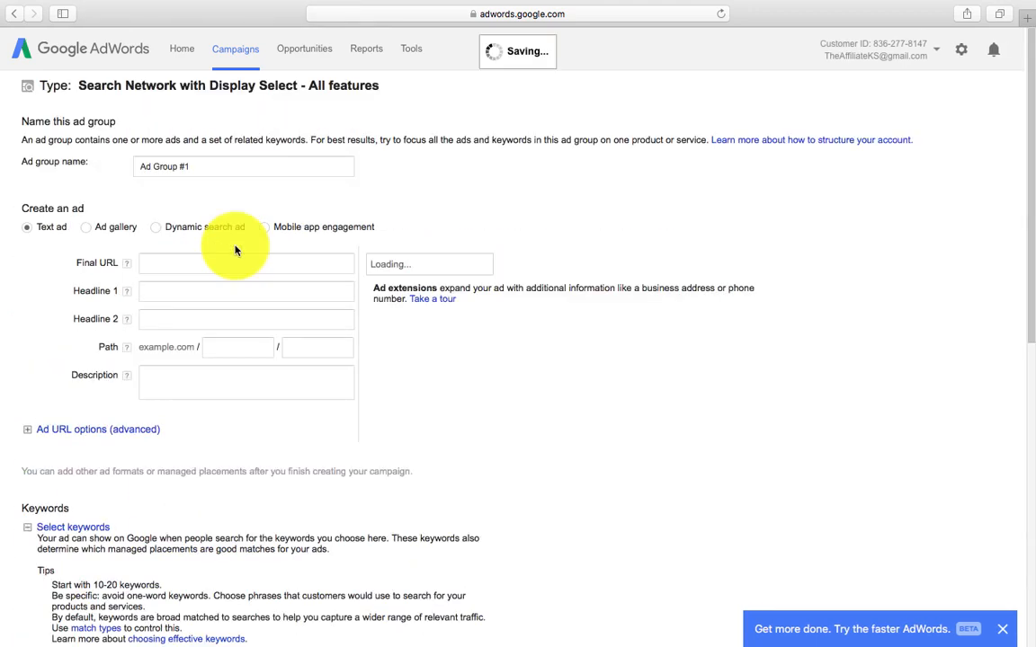
click(211, 169)
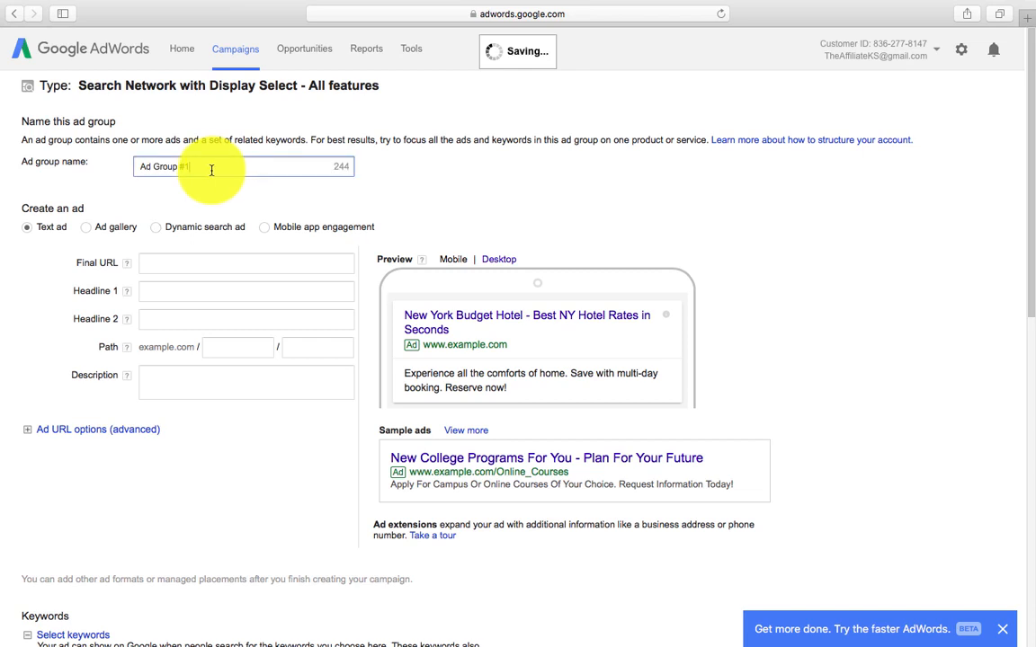
drag(200, 166, 128, 135)
text(T)
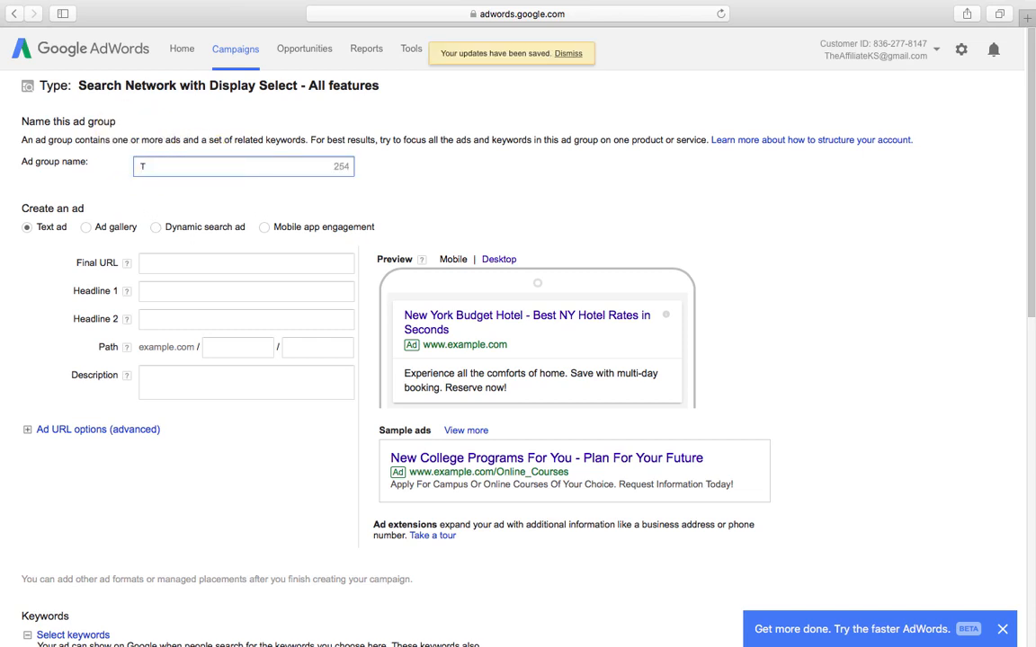
text(V Service)
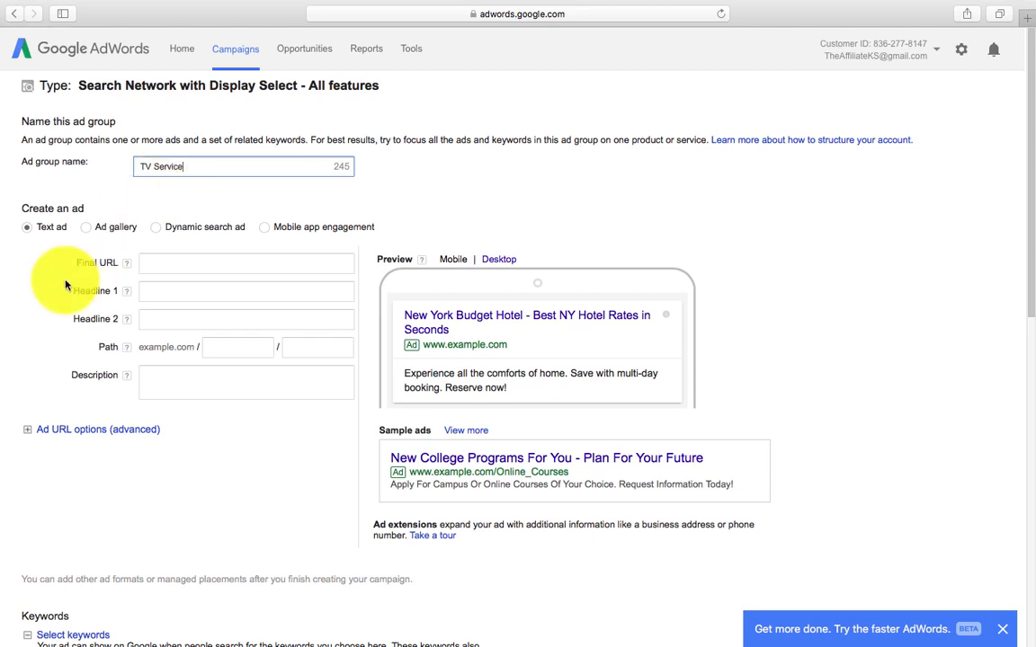
click(149, 264)
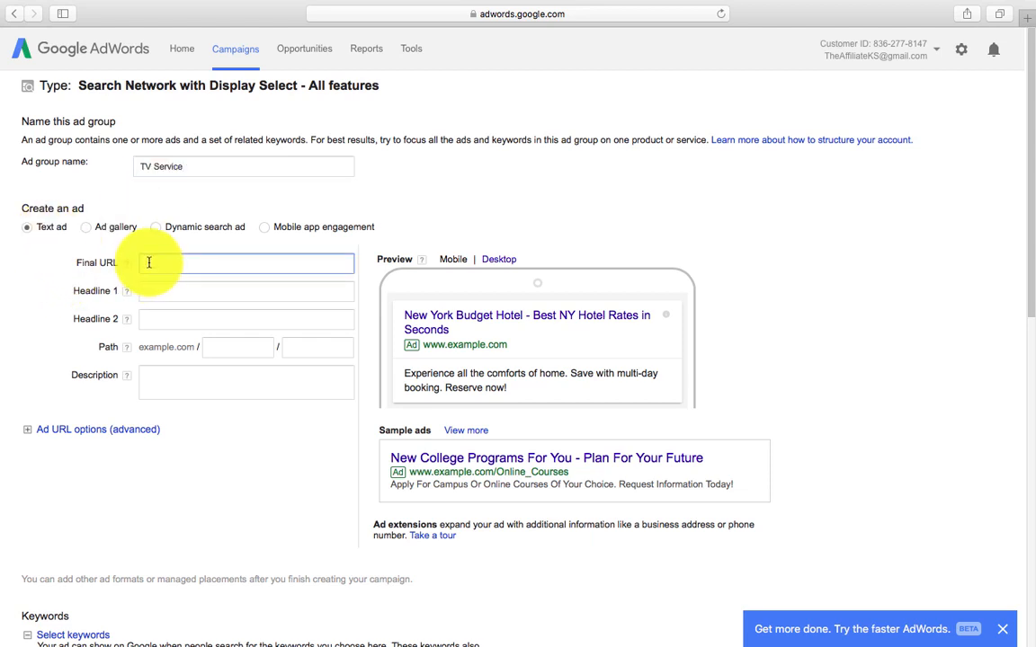
right_click(149, 263)
click(180, 298)
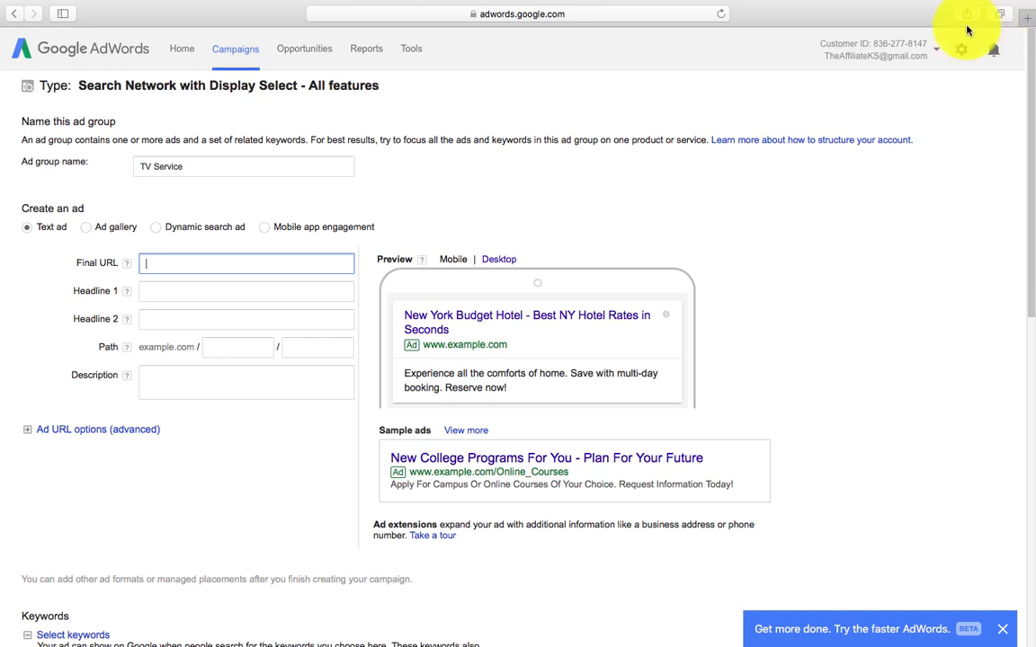
mouse_move(809, 8)
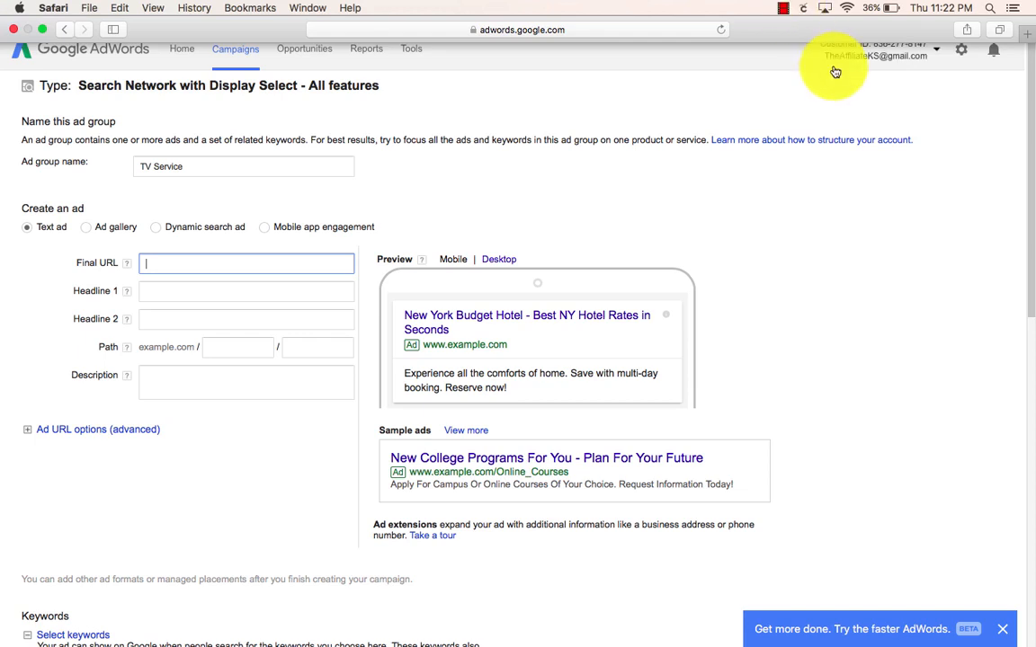
click(780, 10)
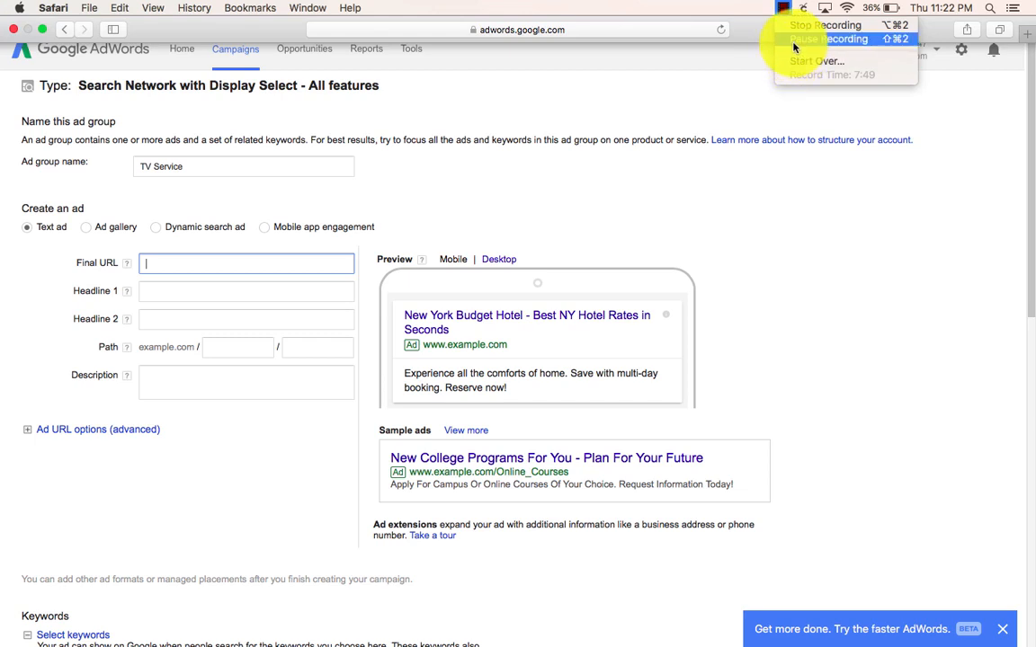
click(794, 43)
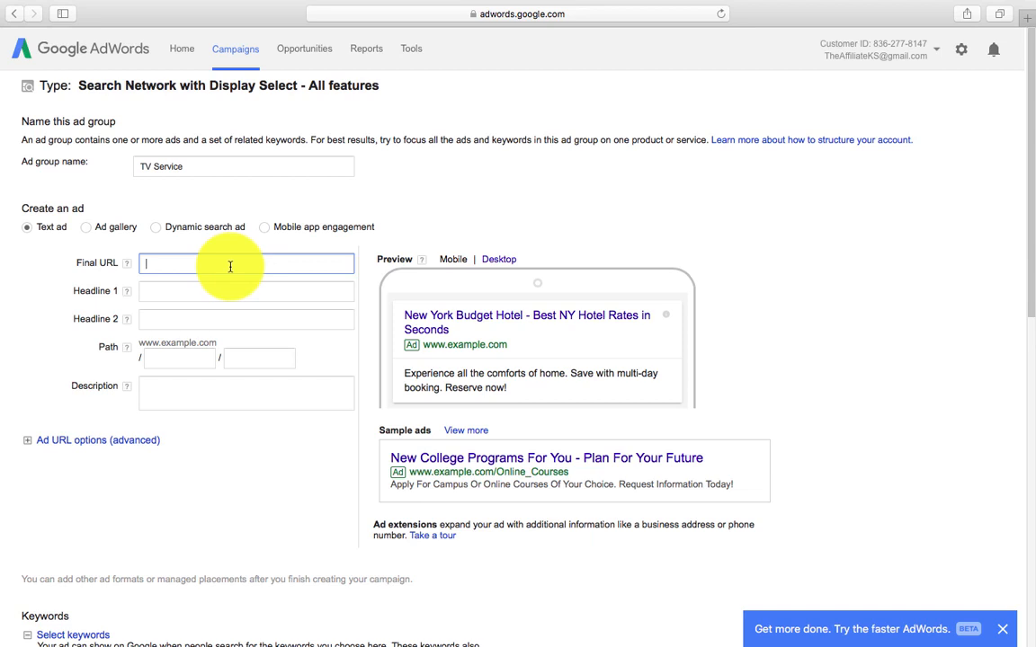
right_click(222, 263)
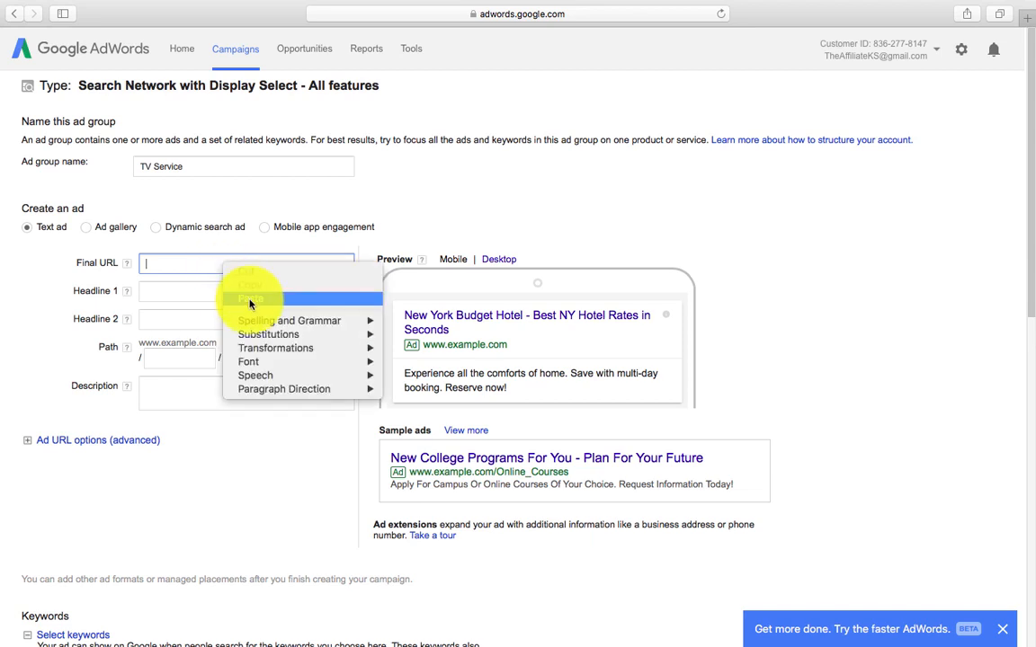
click(249, 297)
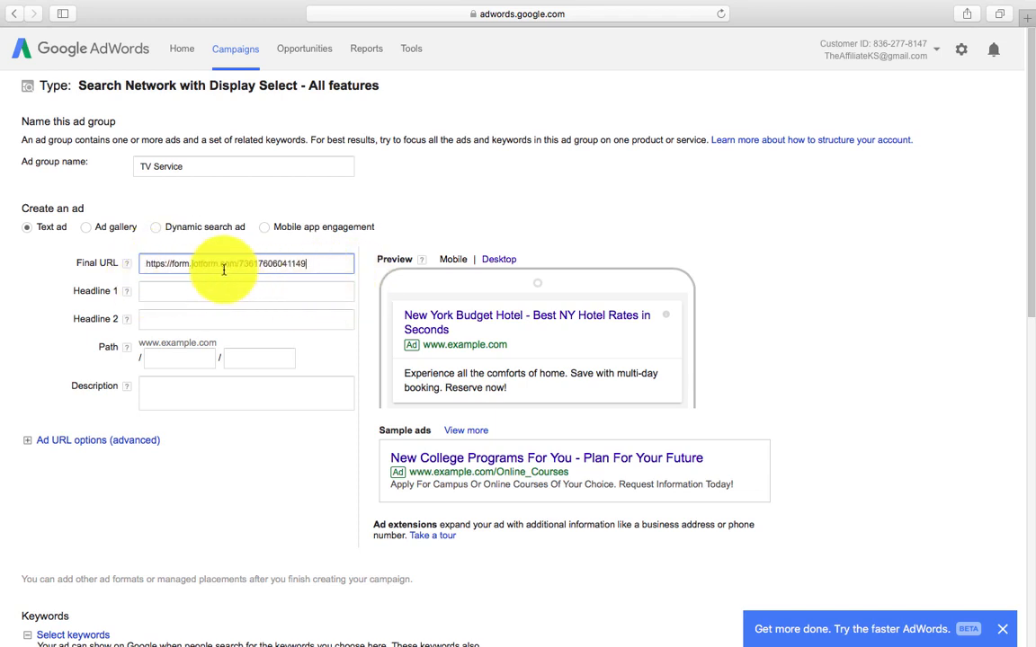
click(272, 297)
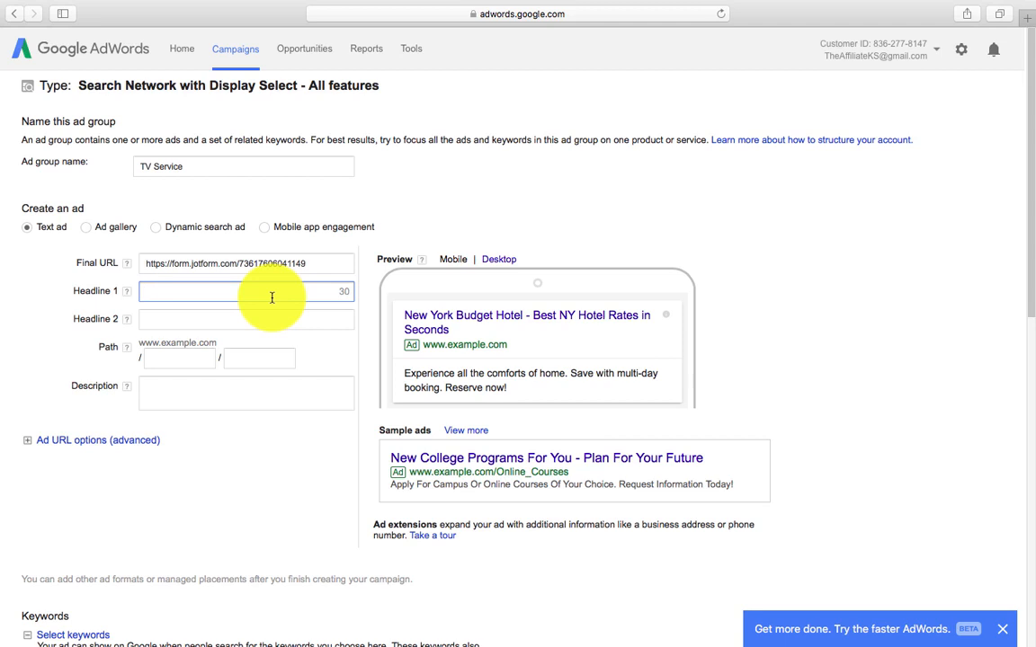
Step: Enter 'Satellite TV, Cable + Internet' as Headline 1
text(Satellite)
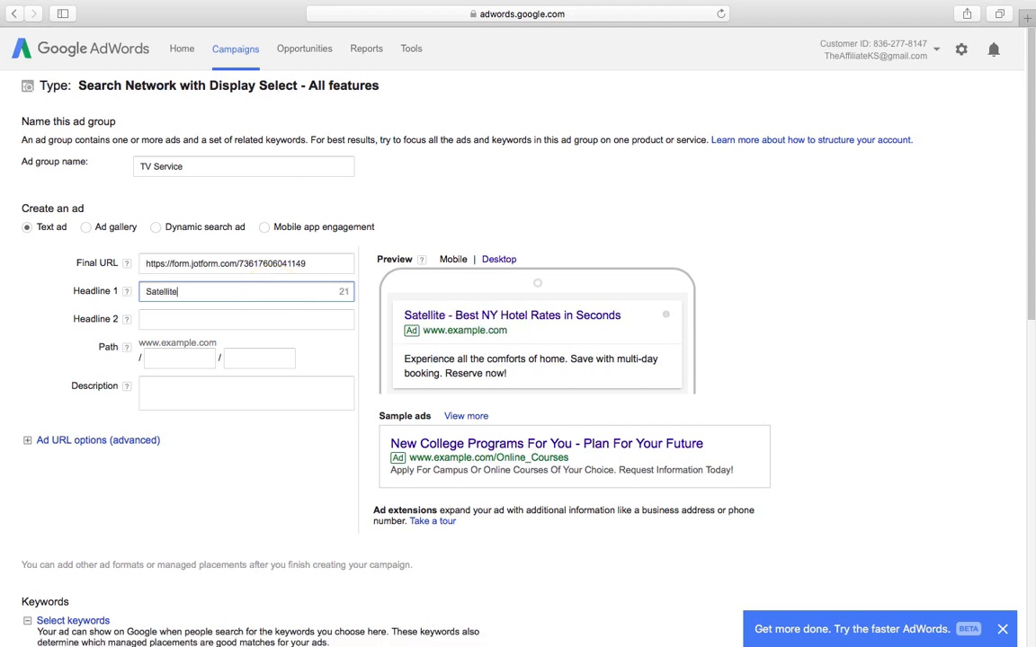
text( TV, )
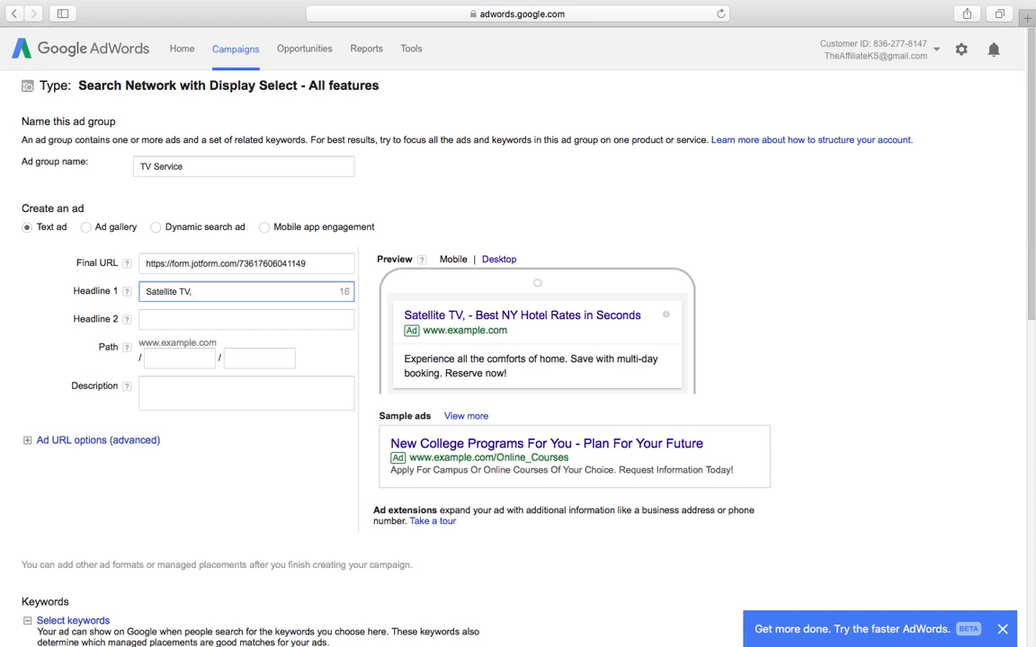
text(Cab)
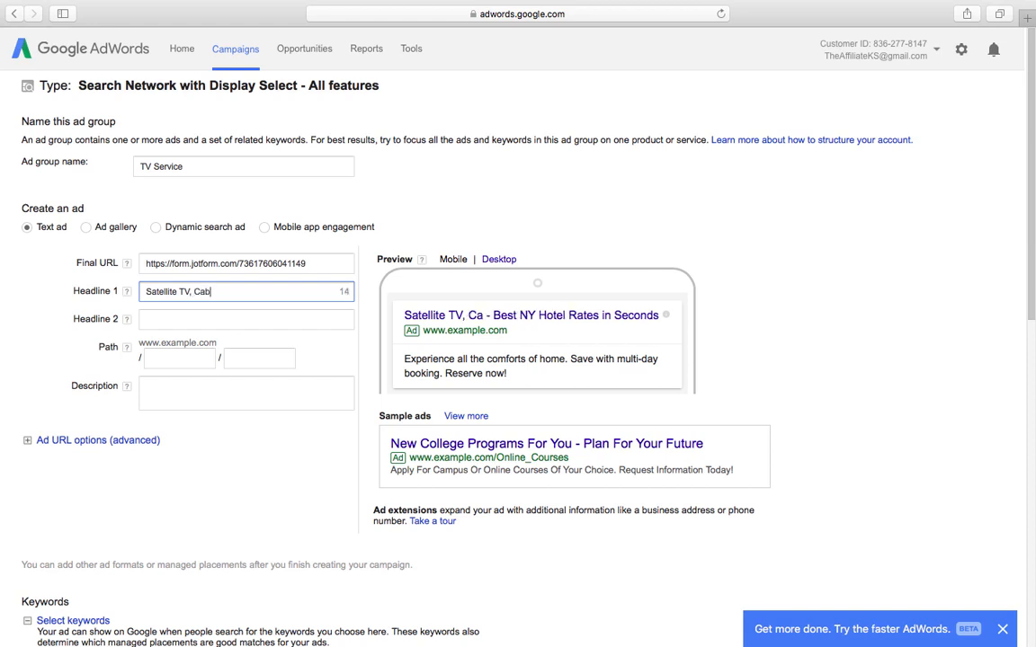
text(le +)
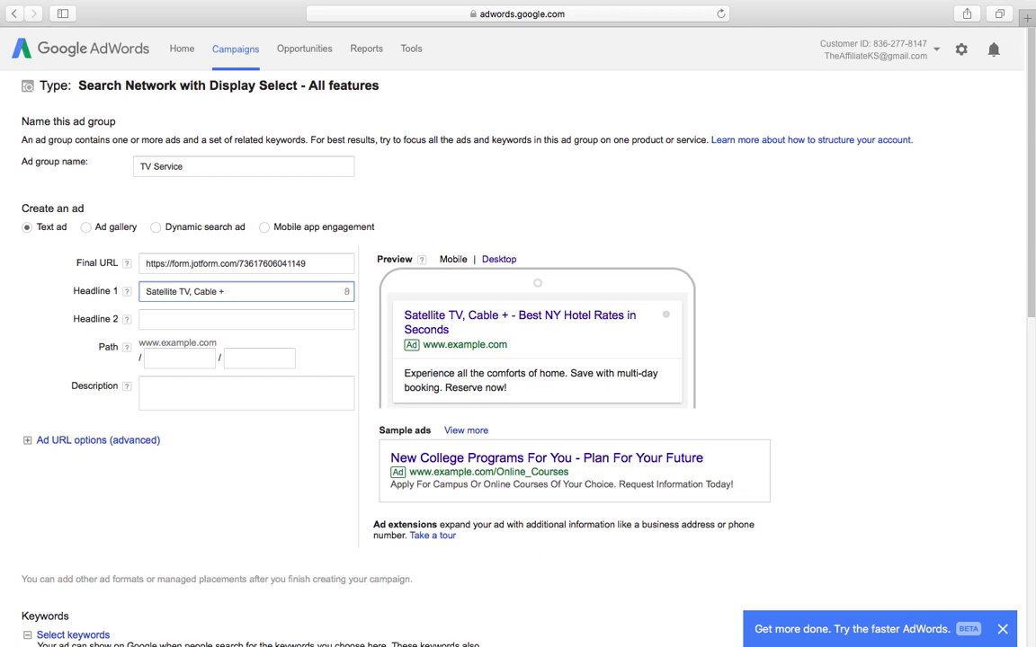
text( Internet)
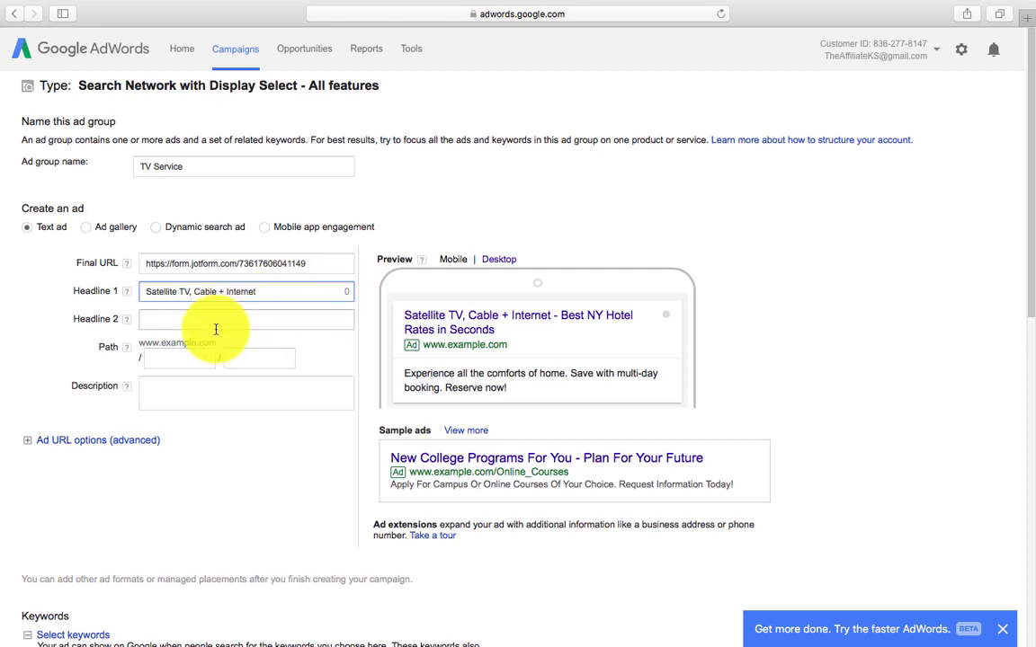
Step: Enter 'Up to 80% off. $29.99 per mo.' as Headline 2, fixing typos
click(239, 319)
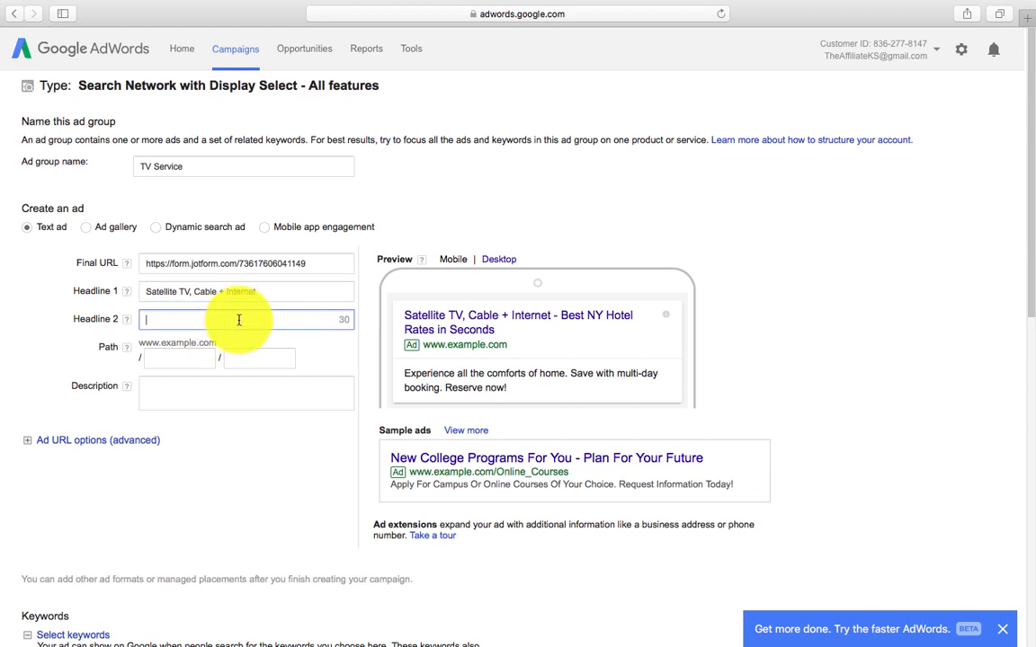
text(U)
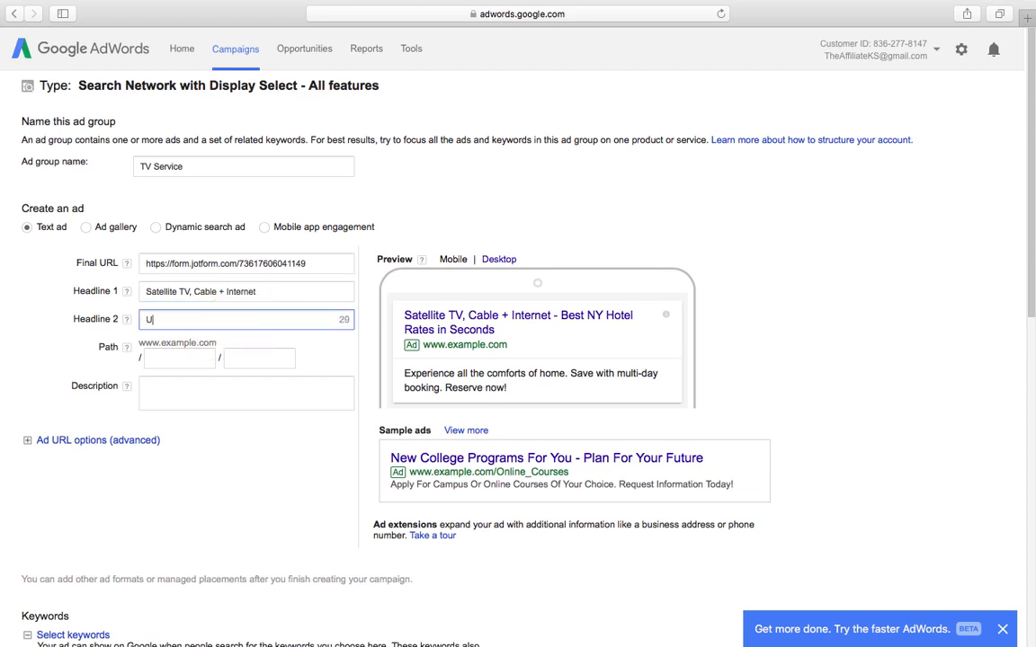
text(p to)
key(BackSpace)
text(p t)
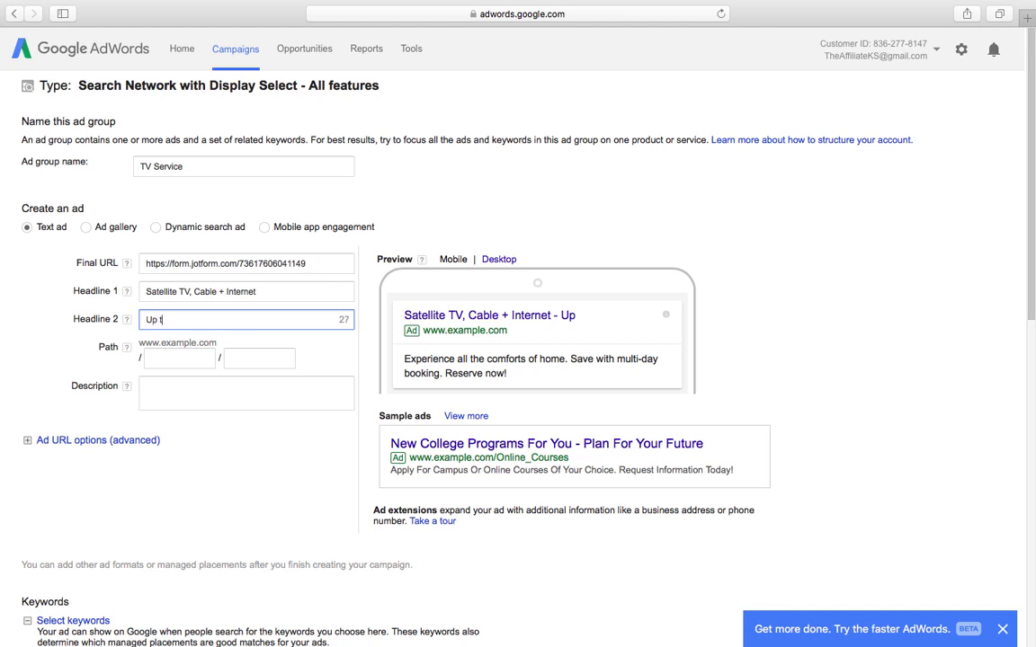
text(o 80% off)
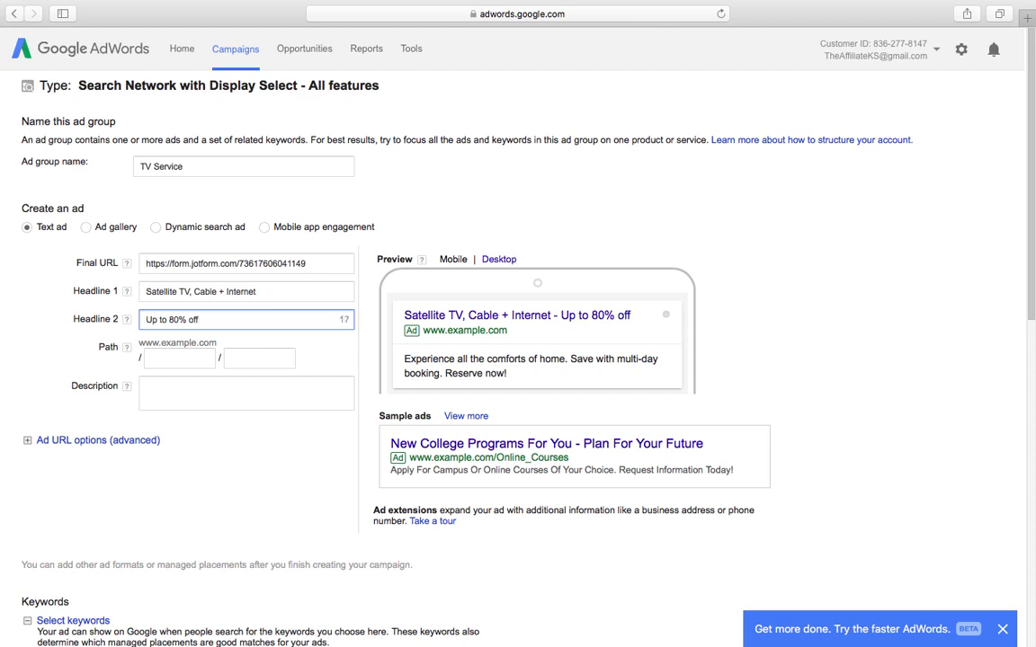
text(.  $29.99)
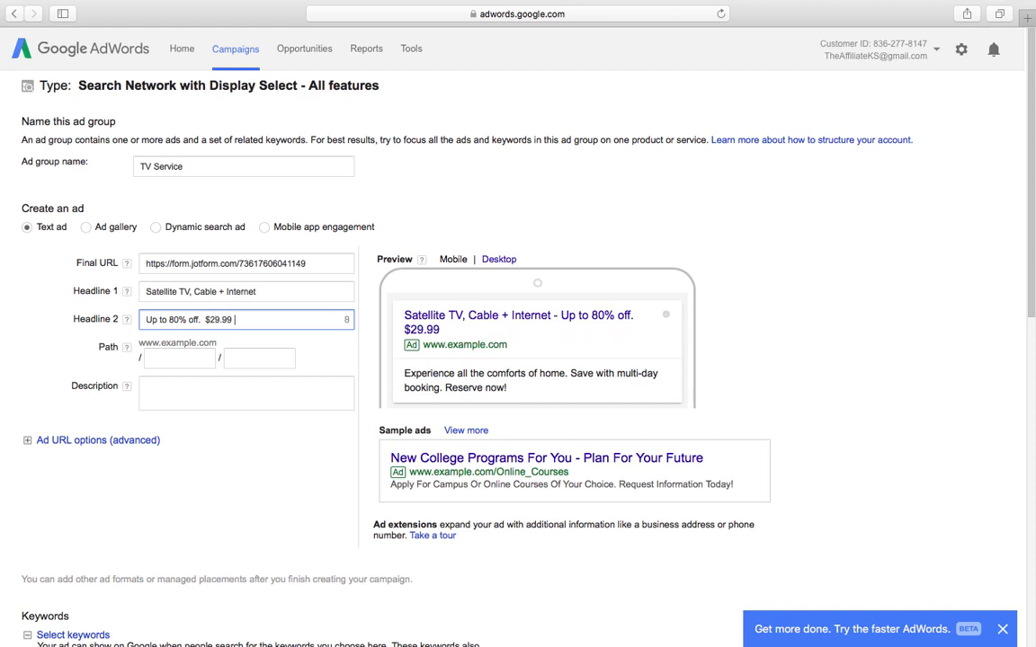
text( per mon)
key(BackSpace)
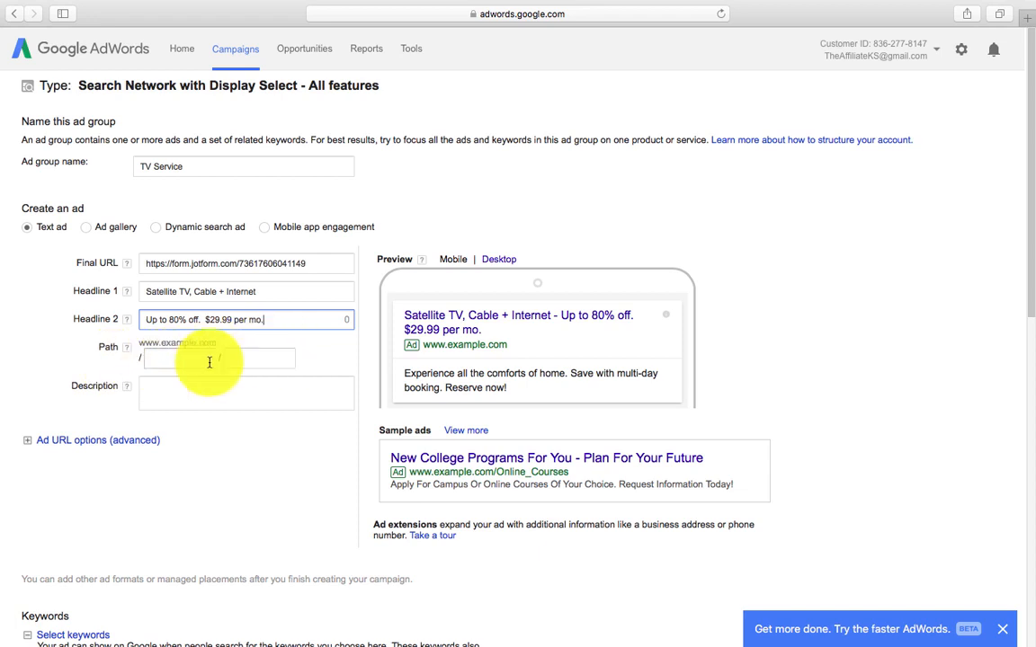
click(184, 397)
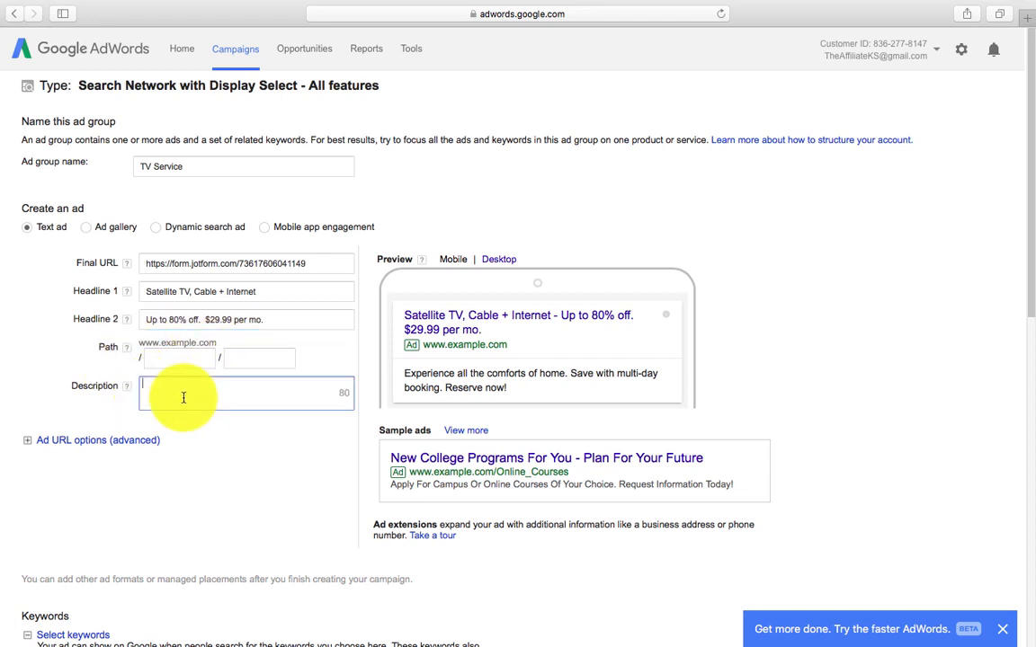
Step: Write the description 'Disconnected? We can help. Bundle packages available. Lightning fast internet'
text(Disconn)
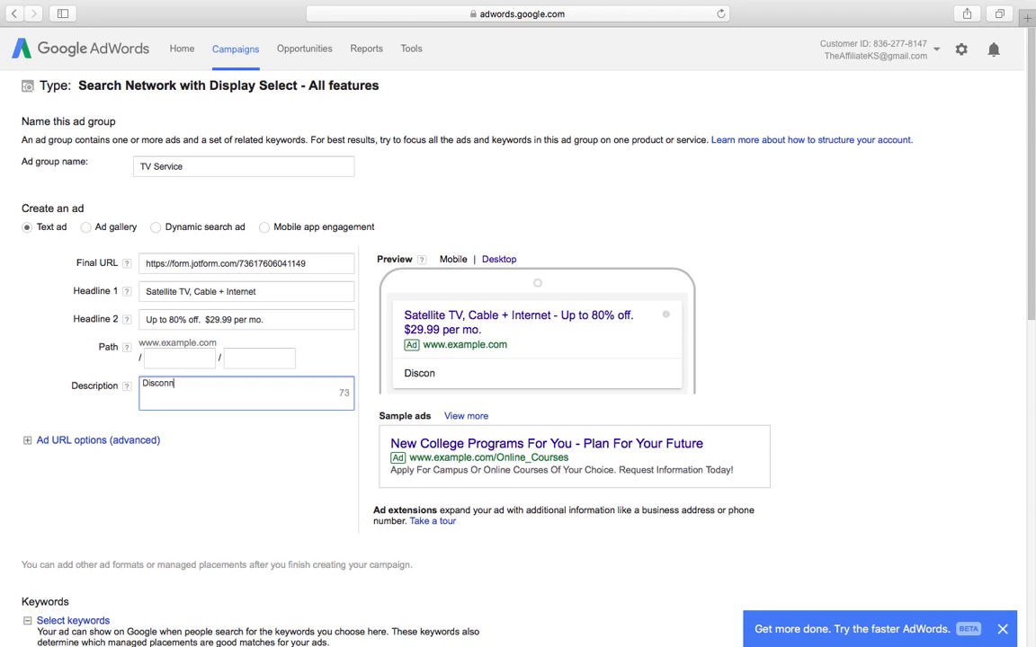
text(ectse)
key(BackSpace)
key(BackSpace)
text(ed?  We can )
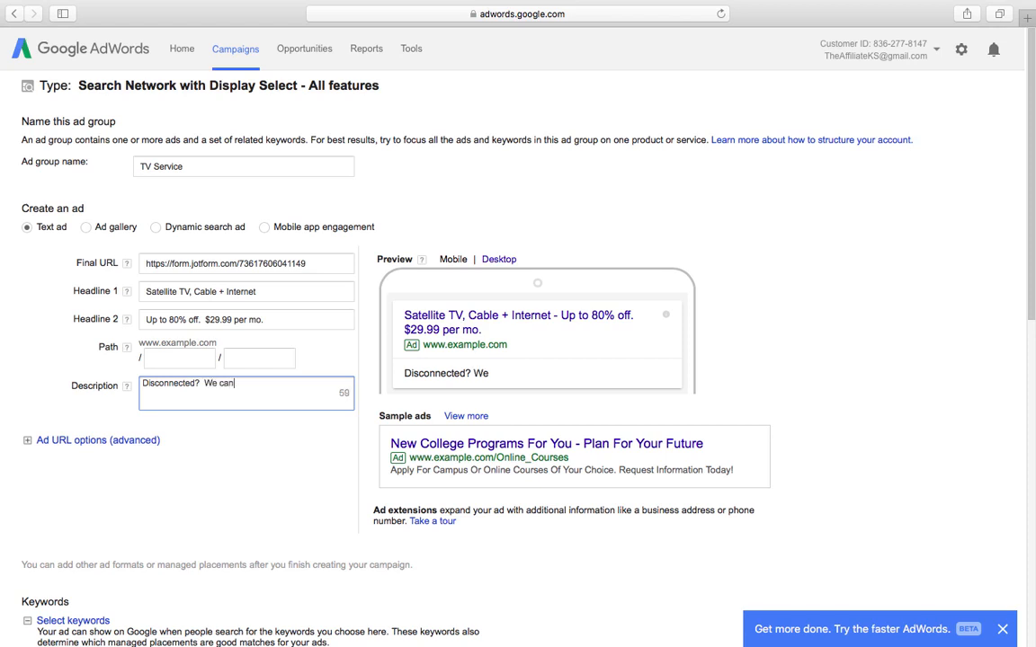
text(help.  Bundle)
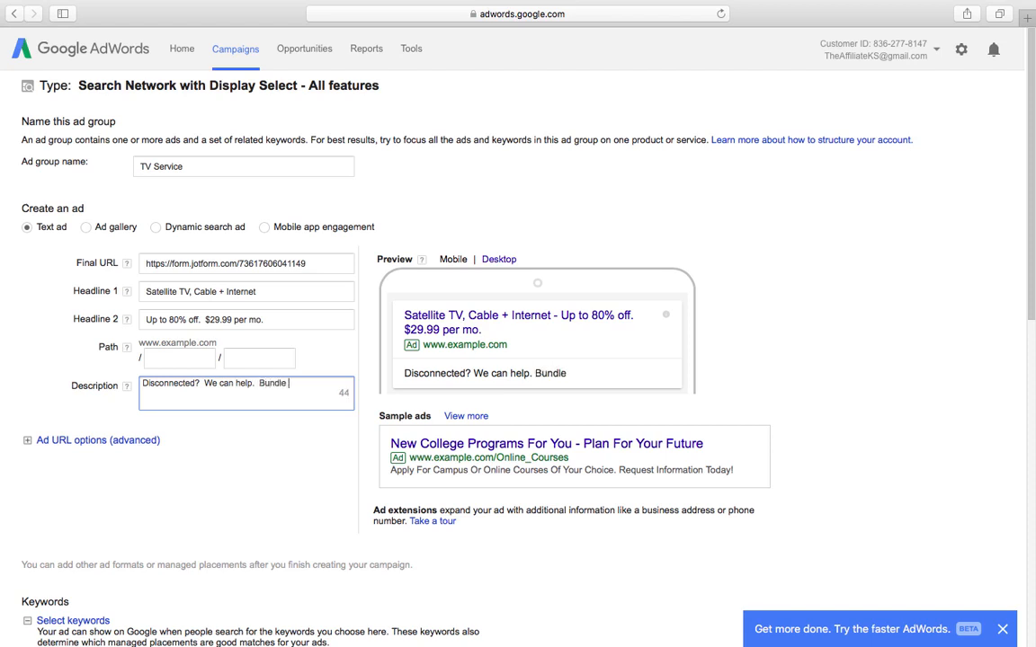
text( packa)
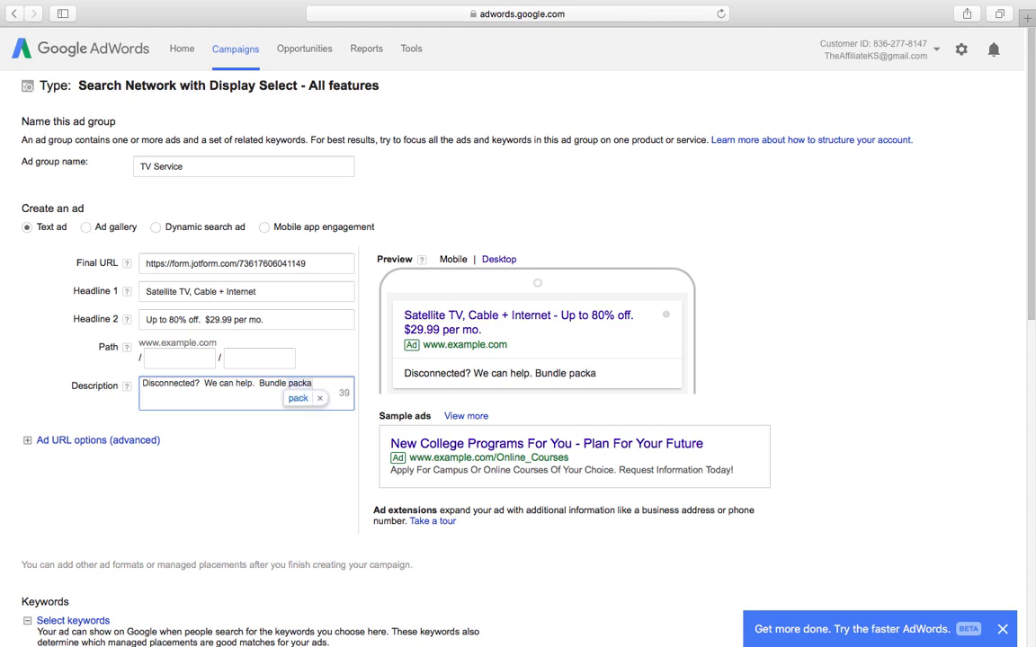
text(ges)
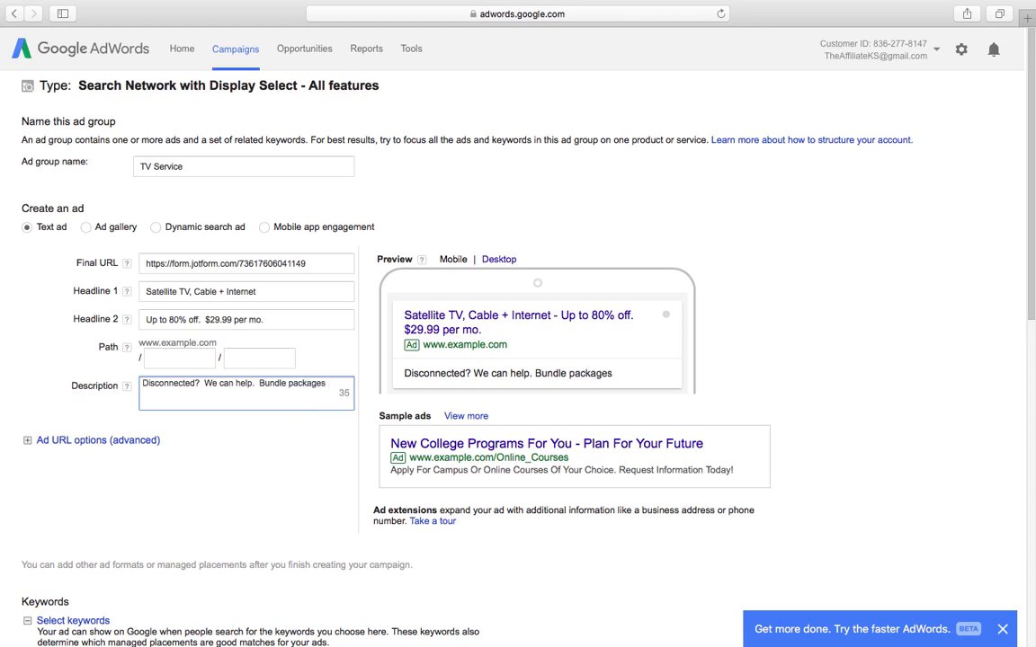
text( available.  Lightn)
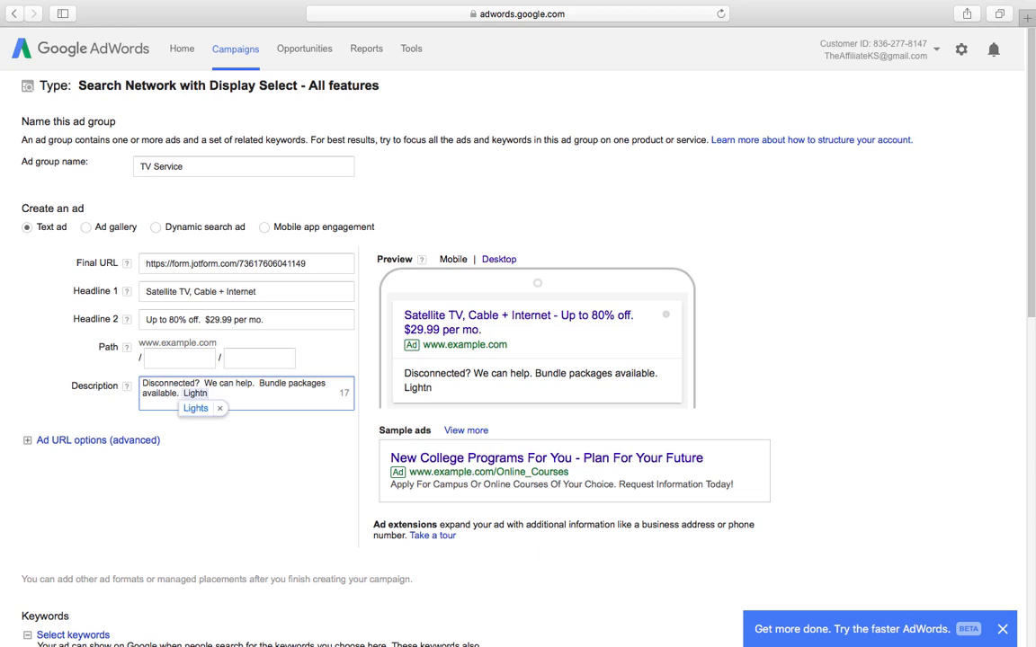
text(ing fast inter)
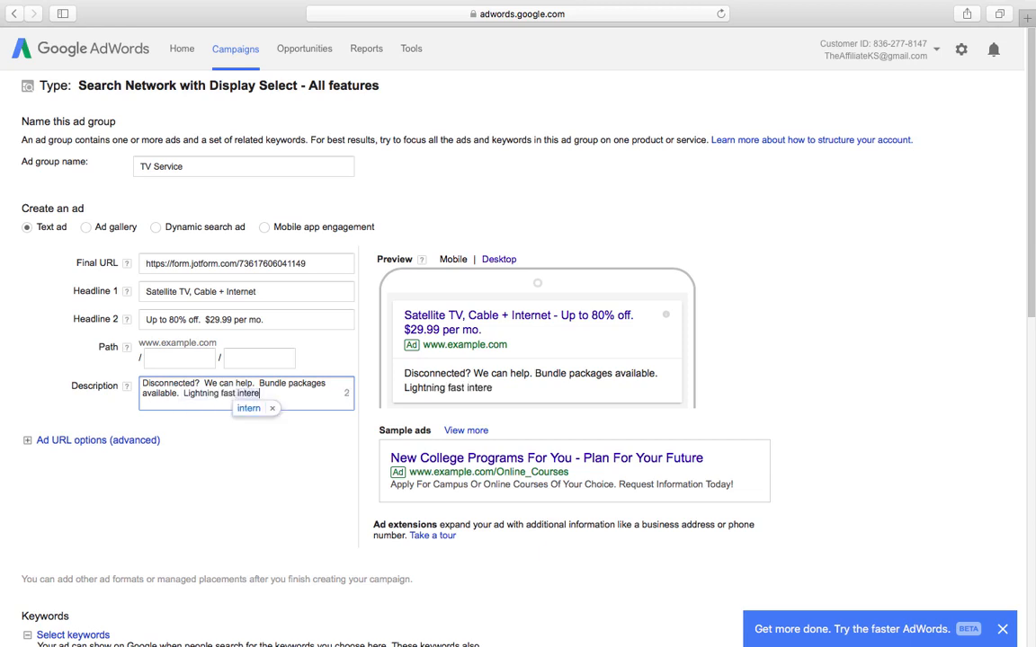
text(net)
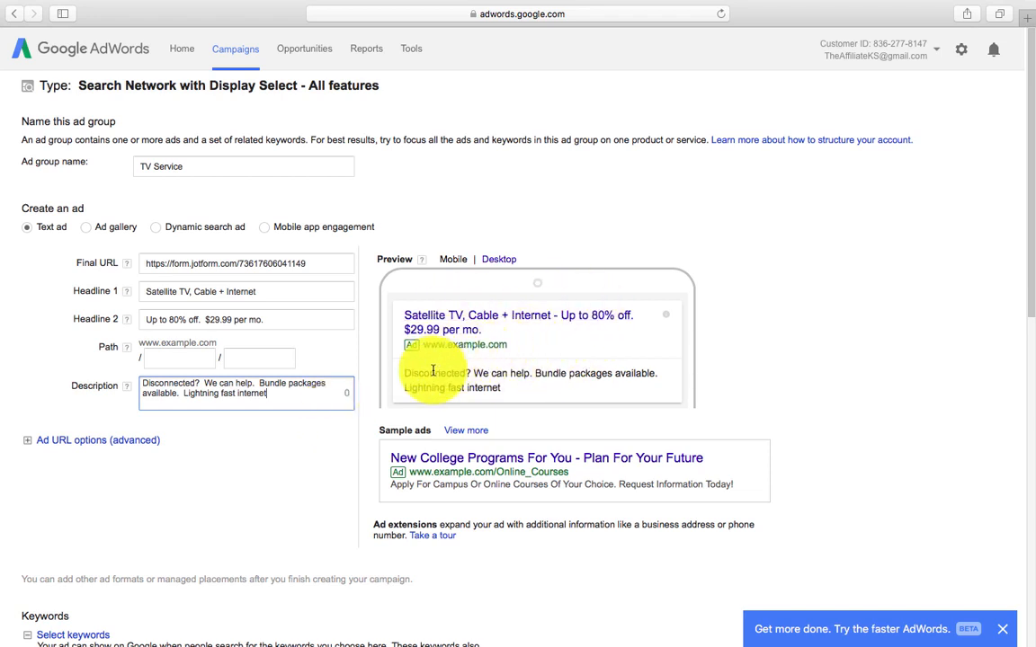
mouse_move(815, 4)
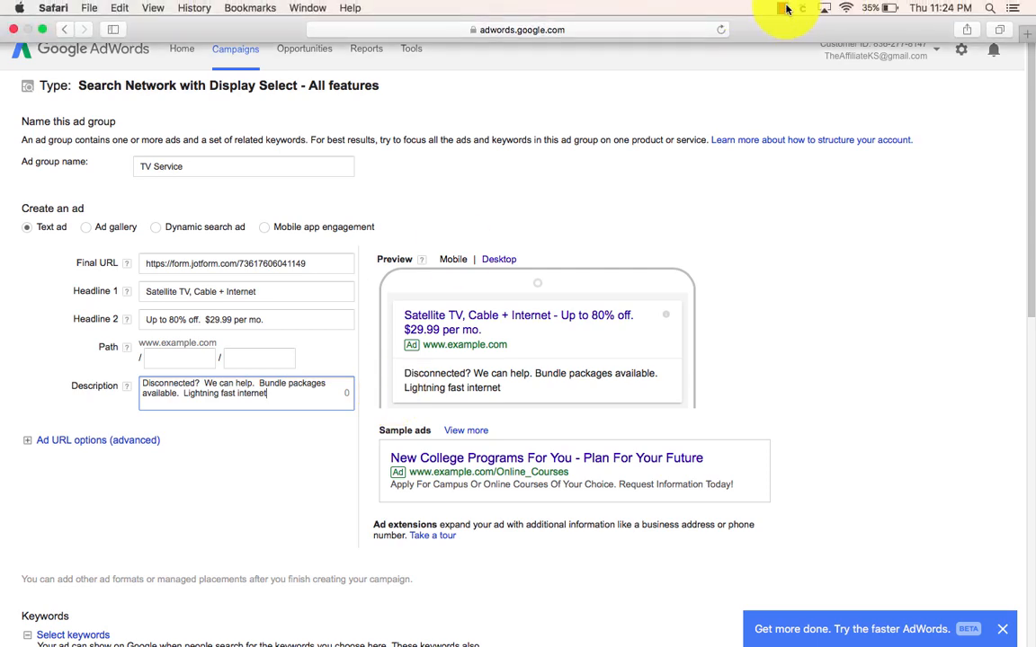
scroll(576, 378, down, 5)
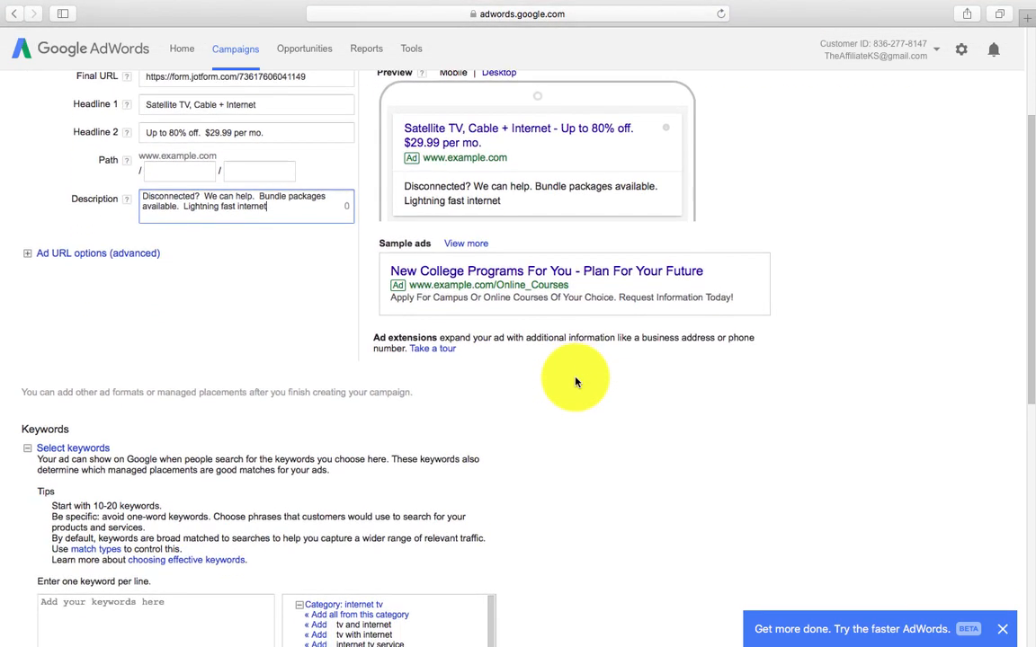
scroll(576, 382, down, 6)
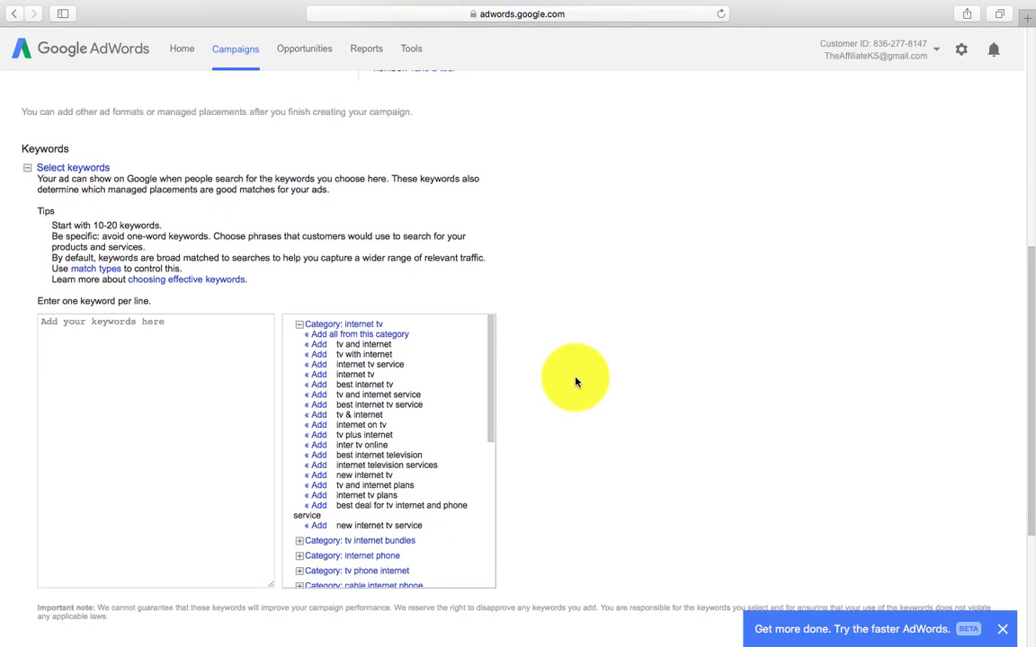
scroll(467, 355, down, 2)
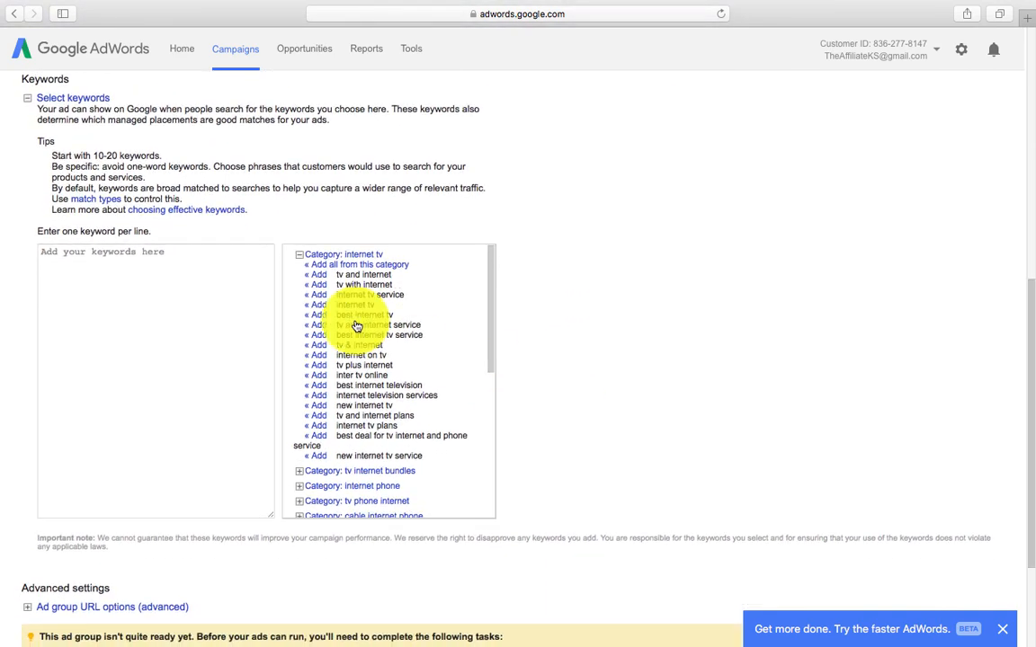
click(182, 262)
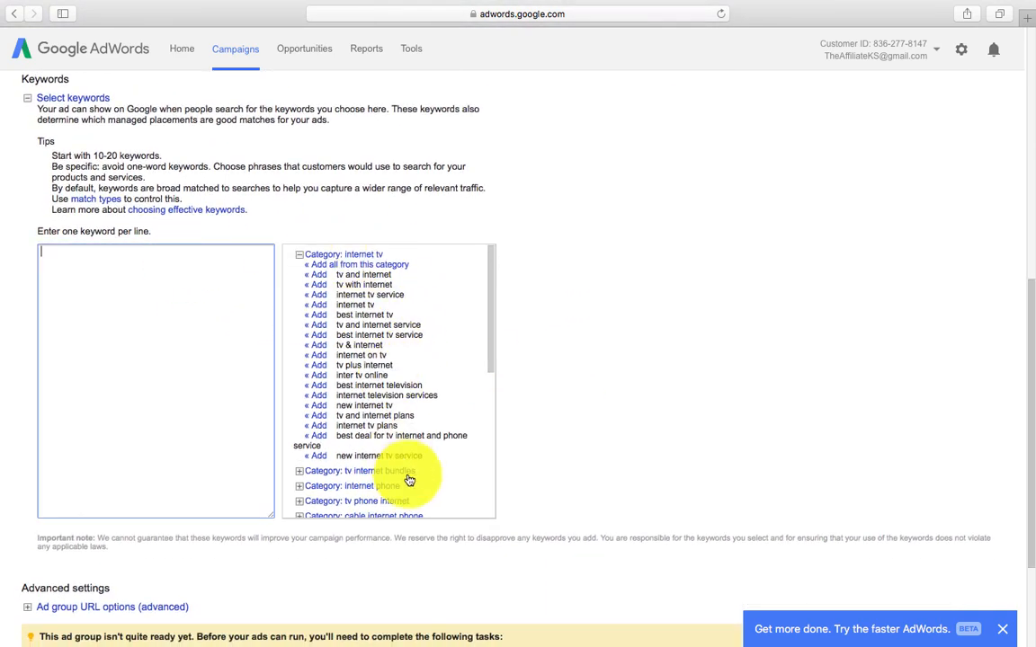
click(490, 351)
drag(490, 351, 490, 365)
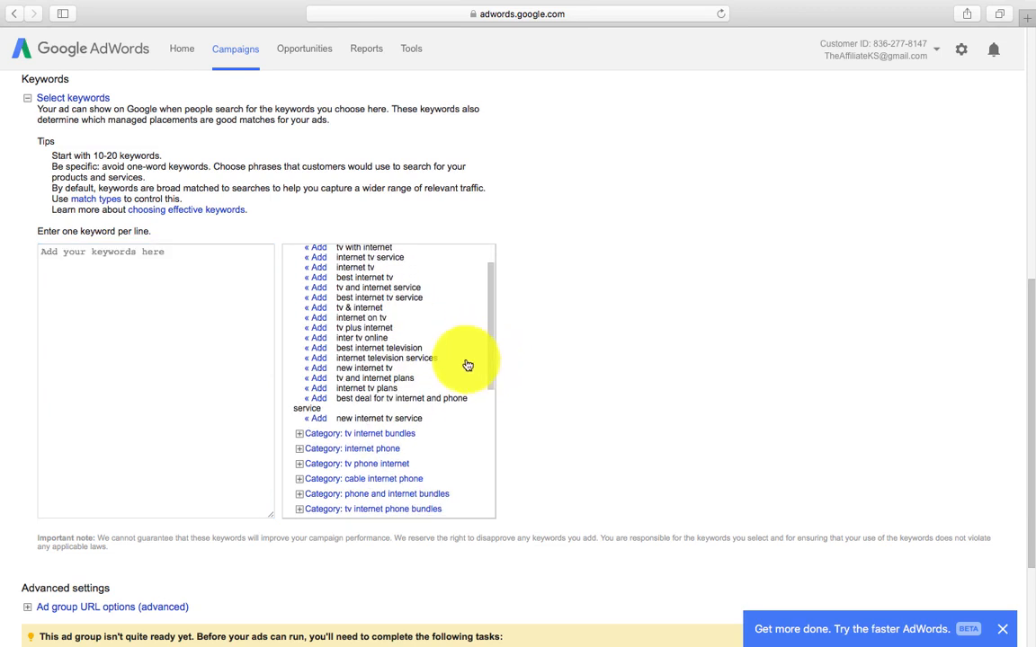
click(178, 277)
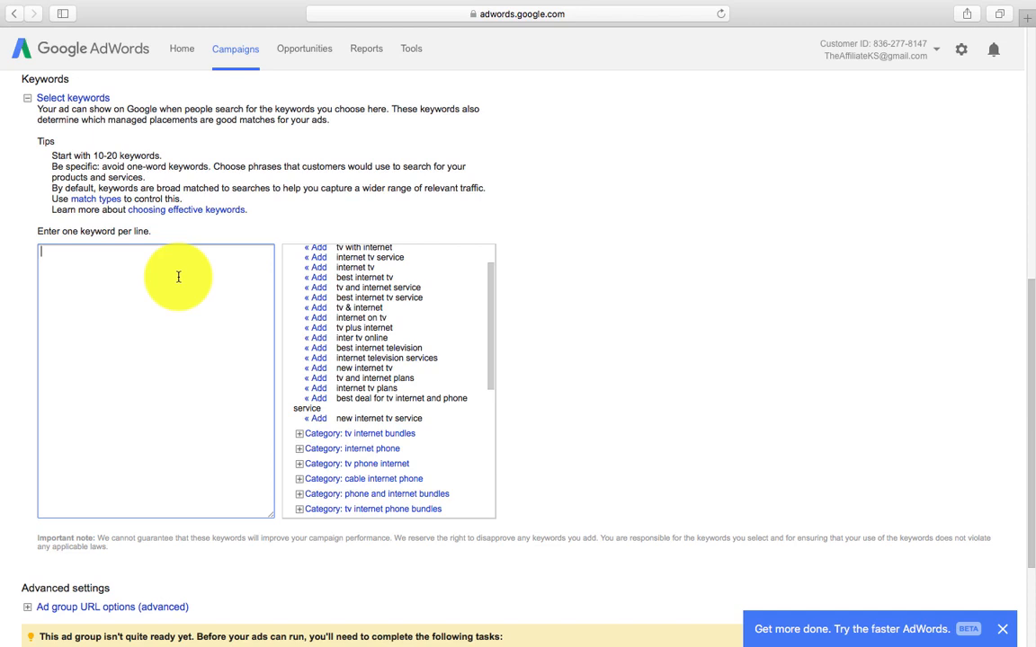
Step: Enter internet, cable tv and bright house as the first keywords, one per line
text(internet)
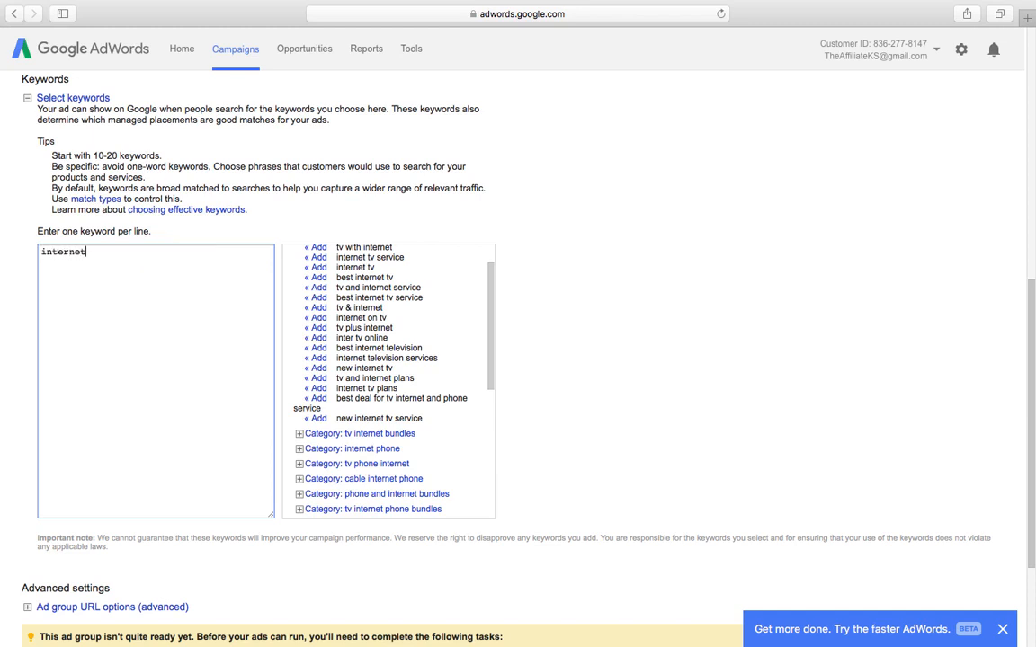
key(Return)
text(cable tv)
key(Return)
text(brighthouse)
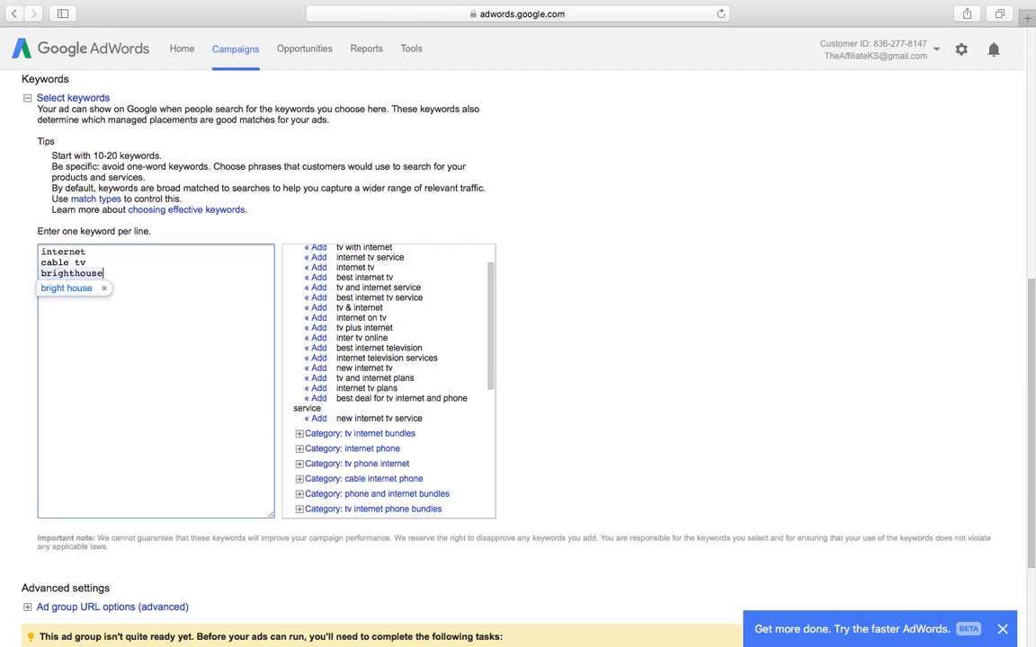
key(Return)
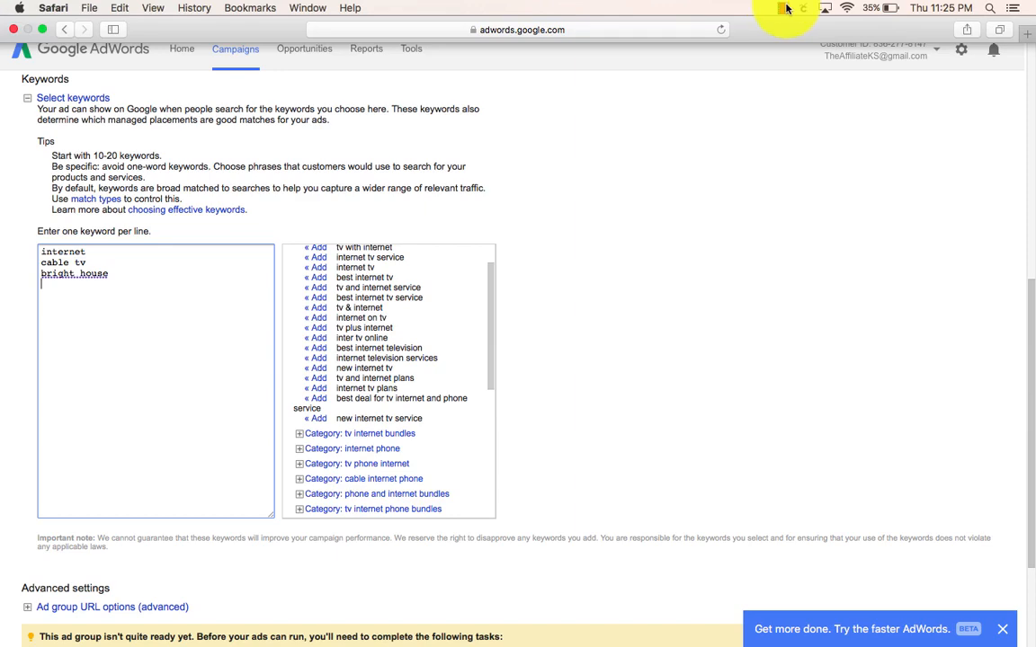
Step: Add brighthouse as the fourth keyword line, rejecting the bright house spelling suggestion
click(781, 6)
click(836, 36)
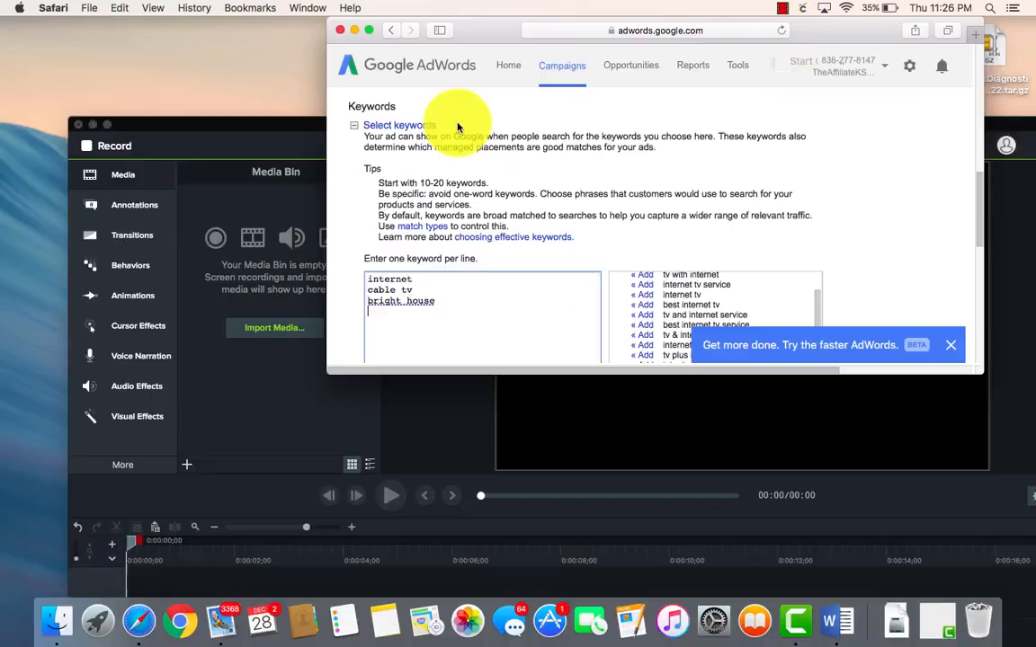
click(369, 29)
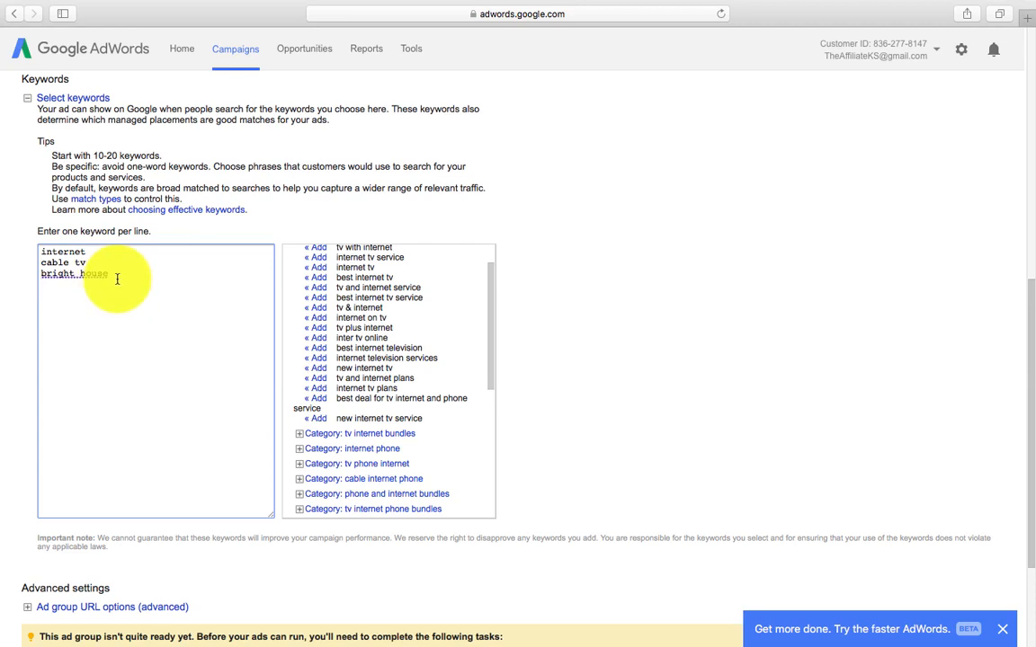
key(Return)
text(bright)
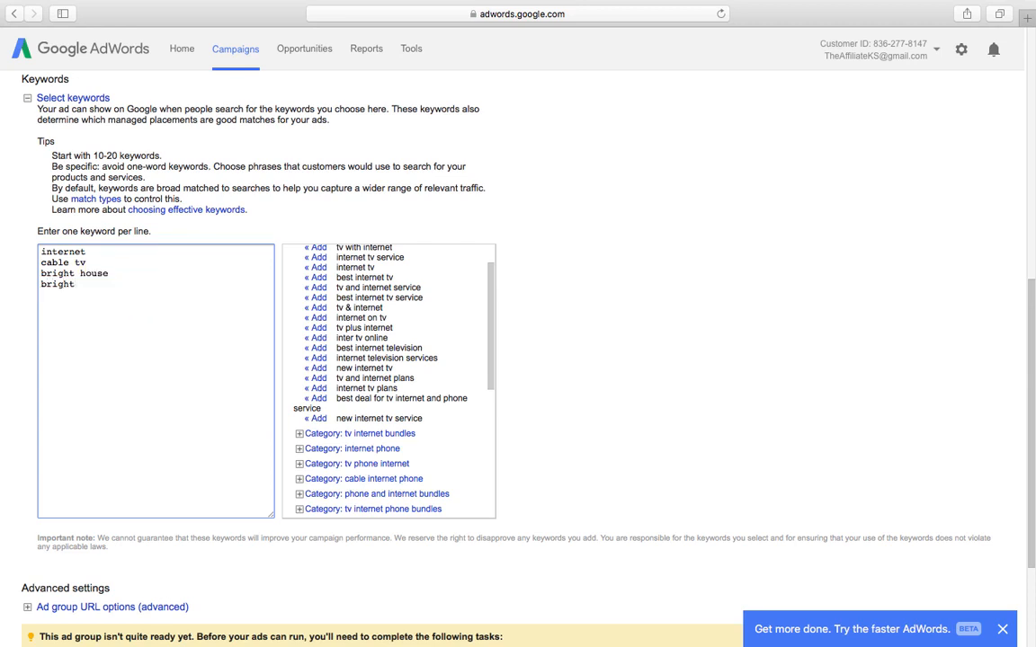
text(house)
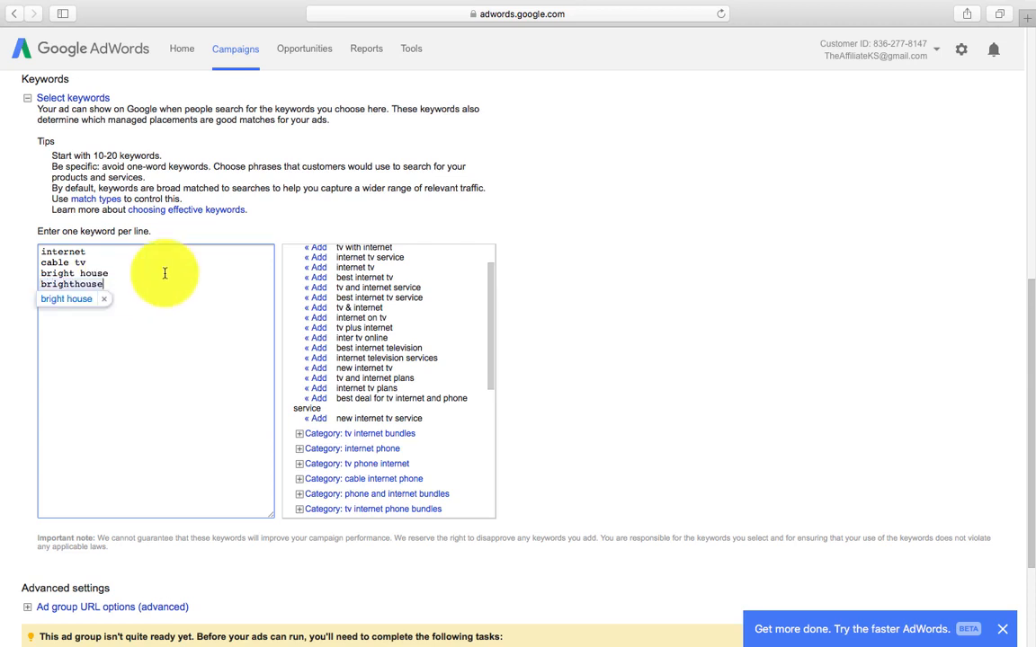
click(104, 299)
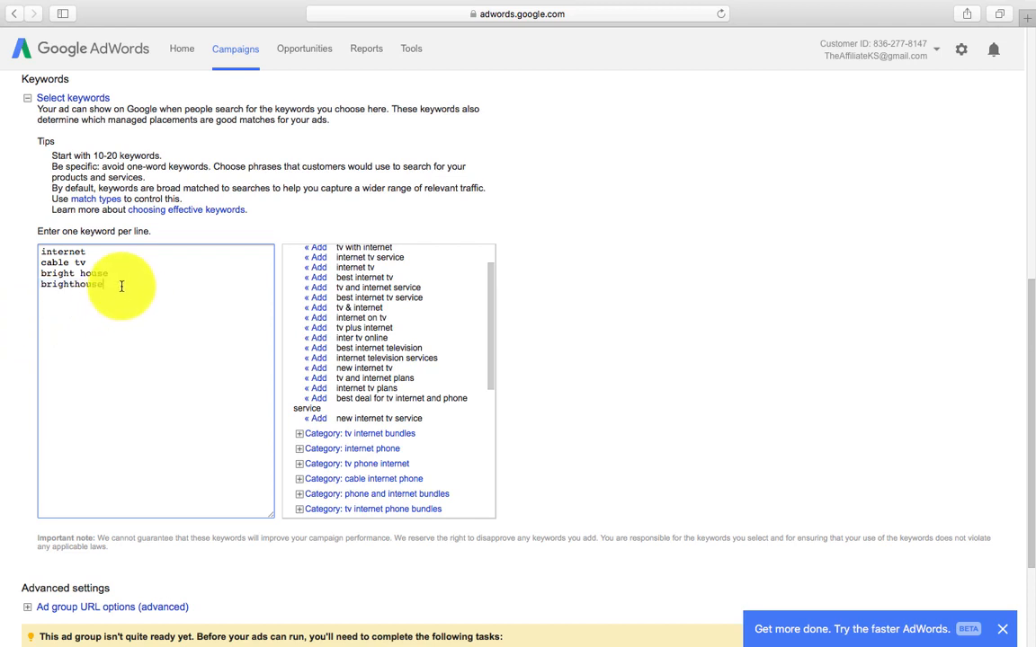
key(Return)
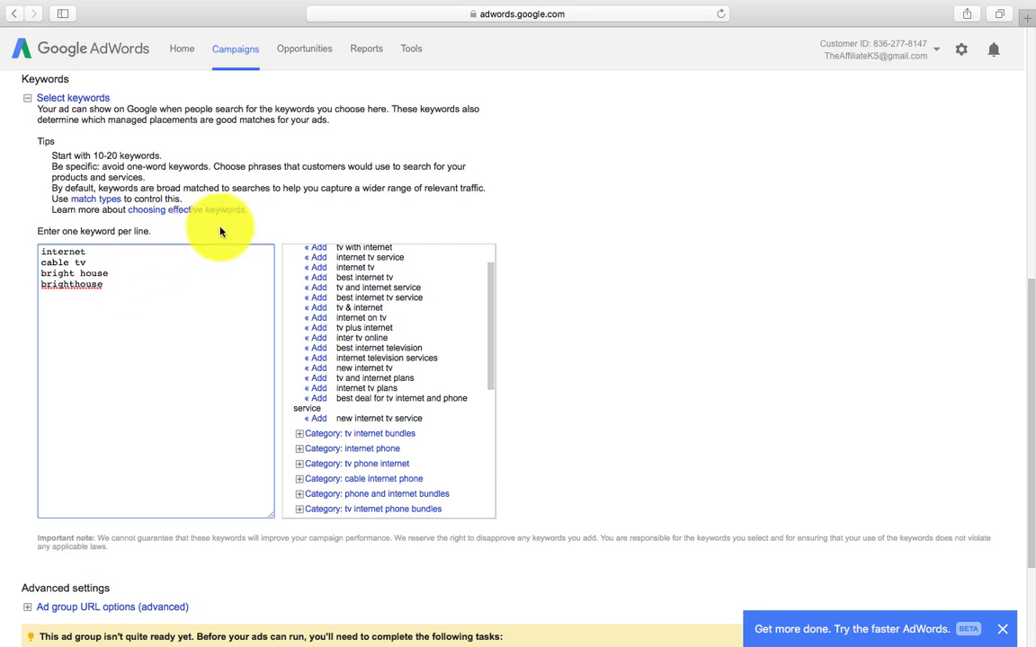
drag(39, 259, 62, 291)
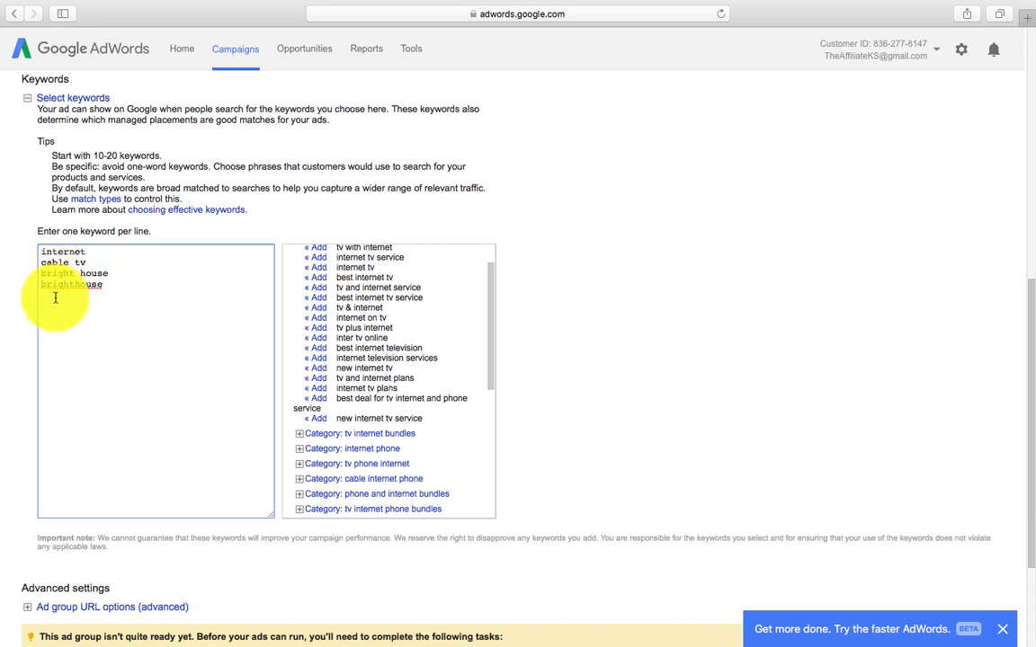
Step: Add the keywords Time Warner, Time Warner Cable, Dish Network and Satellite TV, fixing stray characters
text(Time War)
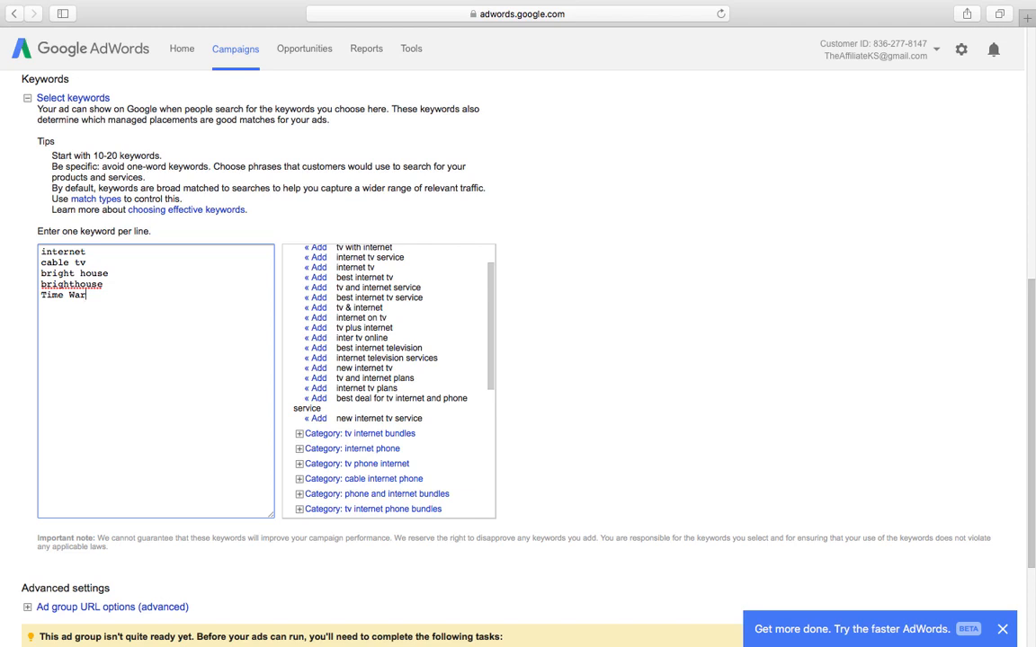
text(ner )
text(Time W)
text(arner B)
key(BackSpace)
text(Cable )
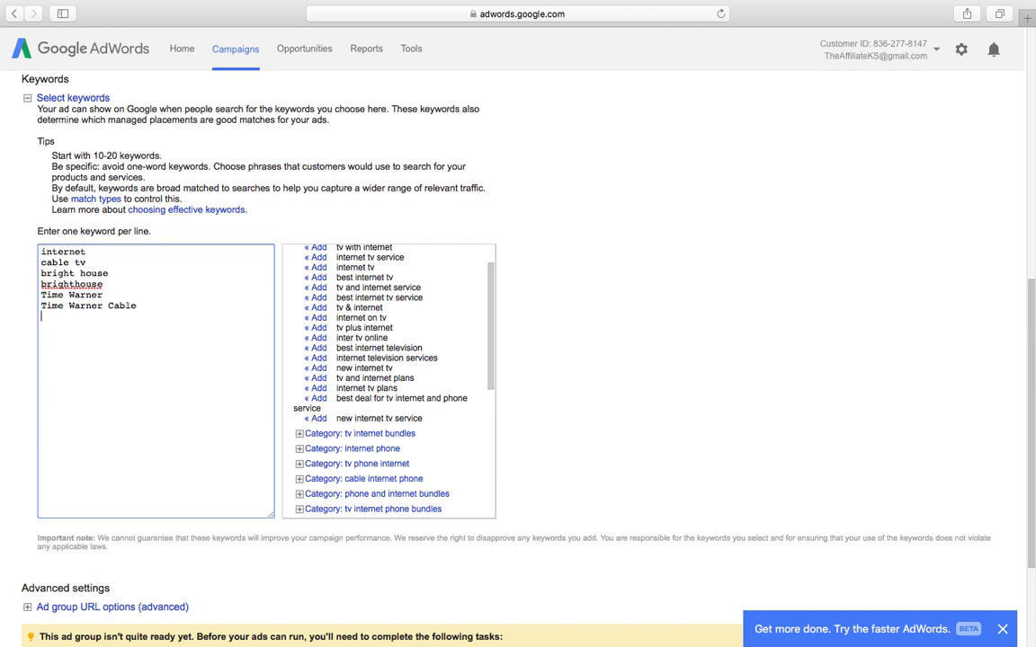
text(Dish Network)
key(Return)
text(Satellit)
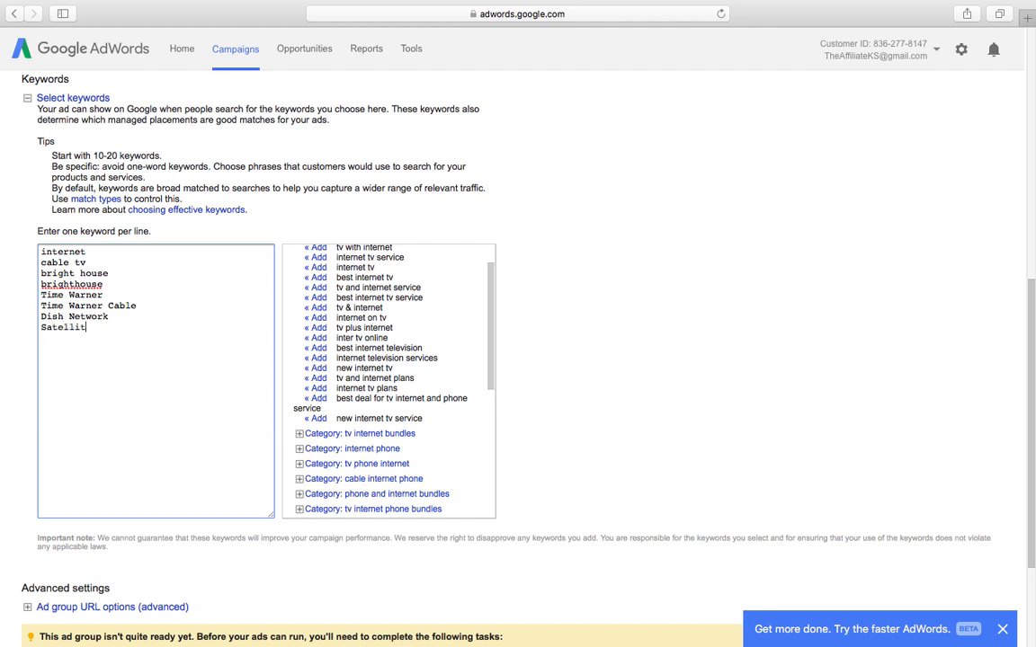
text(e TV')
key(BackSpace)
key(Return)
Step: Add satellite, directv, directtv and direct tv as keywords, keeping directtv despite the spelling suggestion
text(sare)
key(BackSpace)
key(BackSpace)
key(BackSpace)
text(atellite)
key(Return)
text(direc)
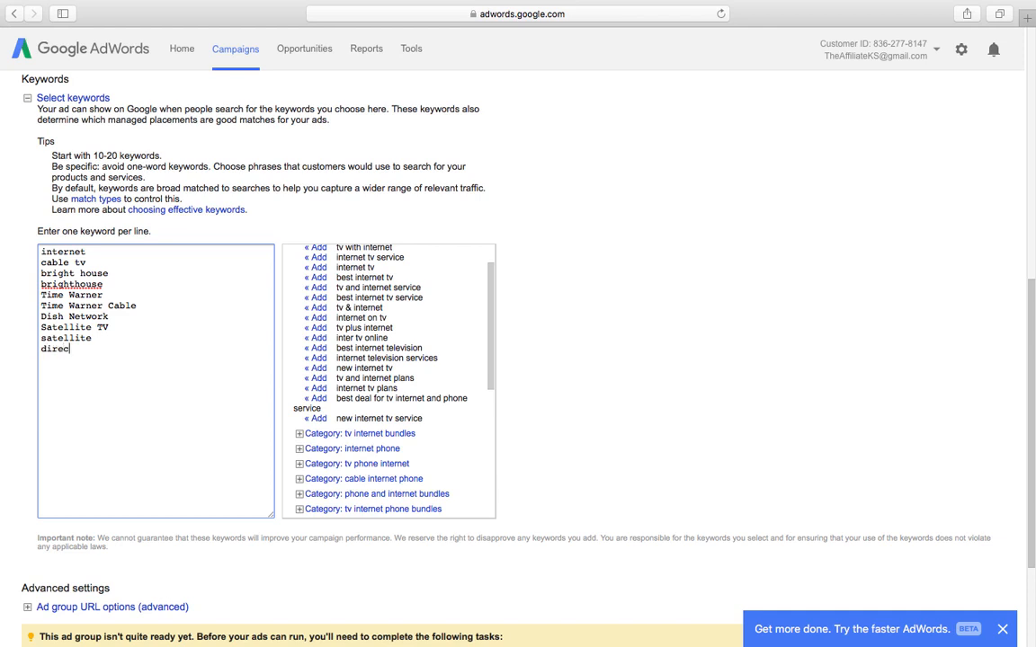
text(tv)
key(Return)
text(directtv)
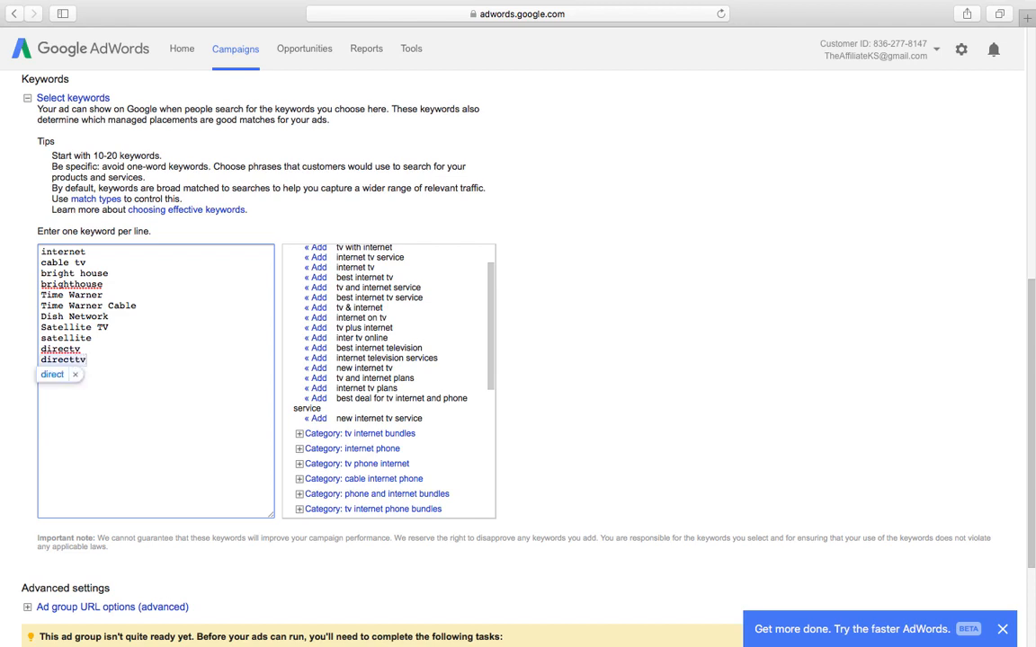
click(76, 375)
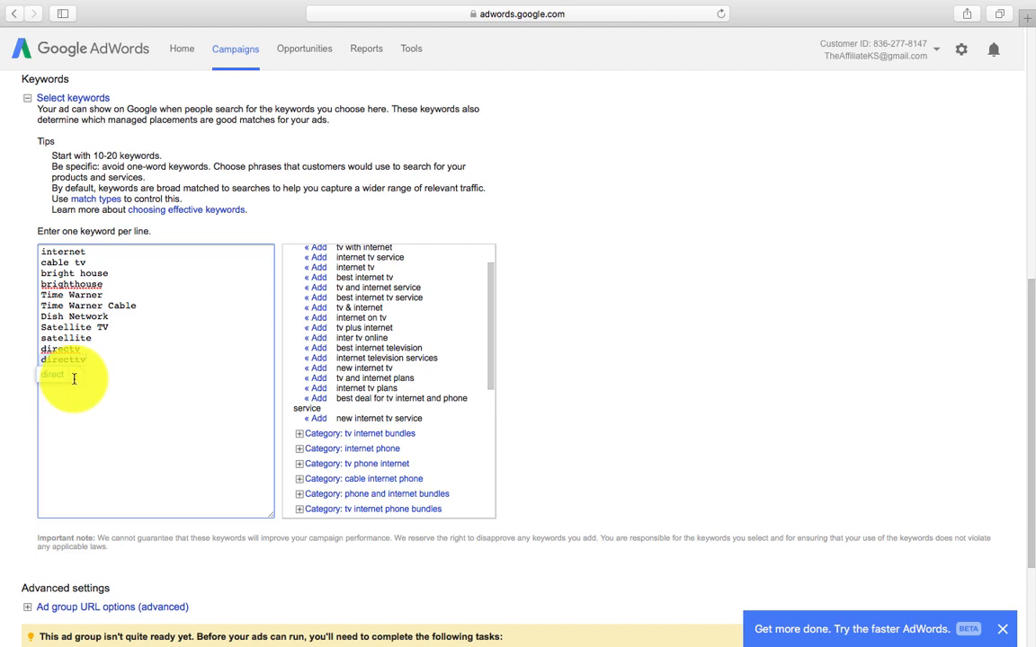
key(Return)
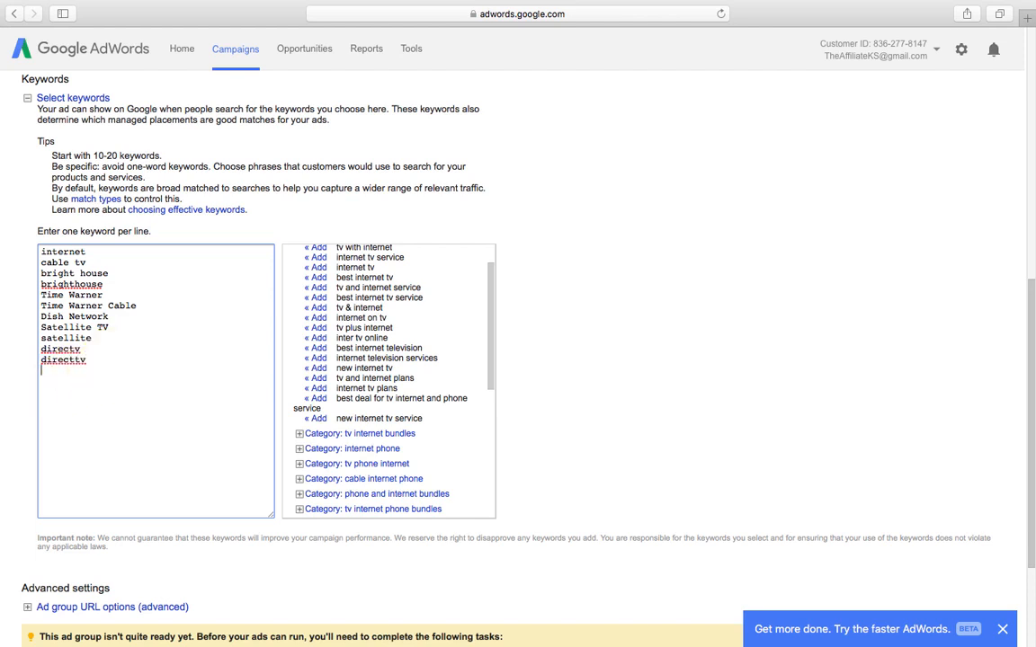
text(direct tb)
key(BackSpace)
text(v)
key(Return)
Step: Add cable, charter, home phone service and Spectrum, then save and continue to billing
text(cable)
key(Return)
text(charter)
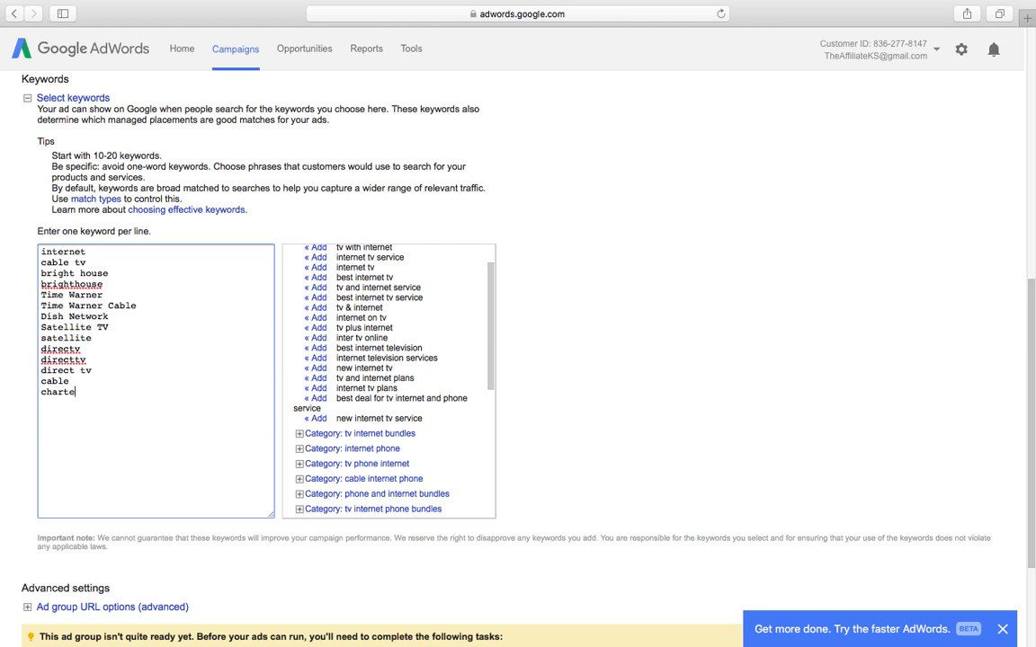
key(Return)
text(home phone servic)
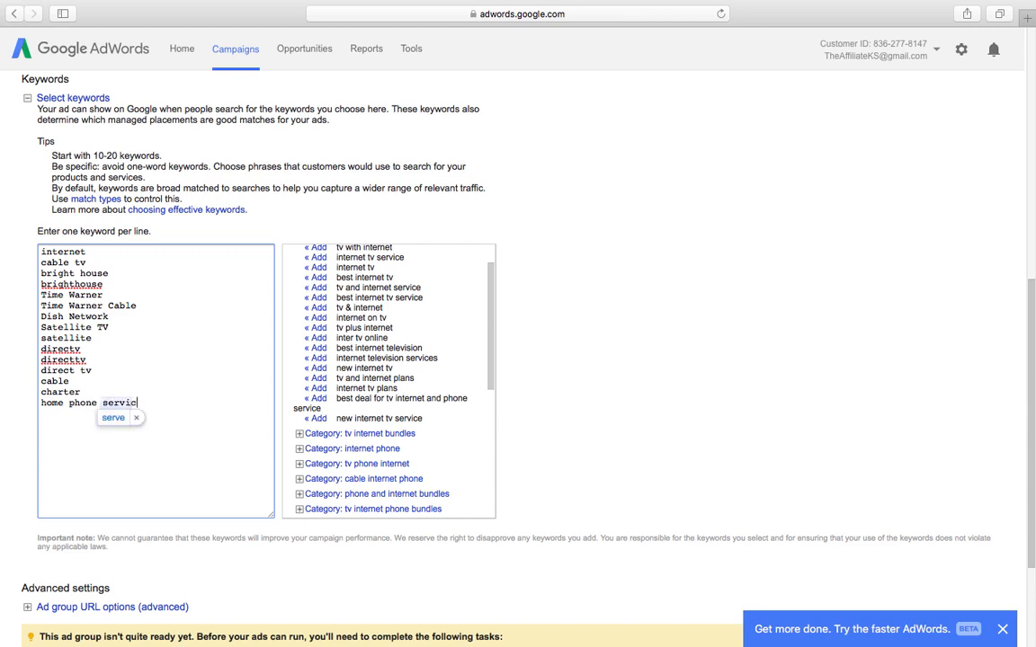
text(e)
key(Return)
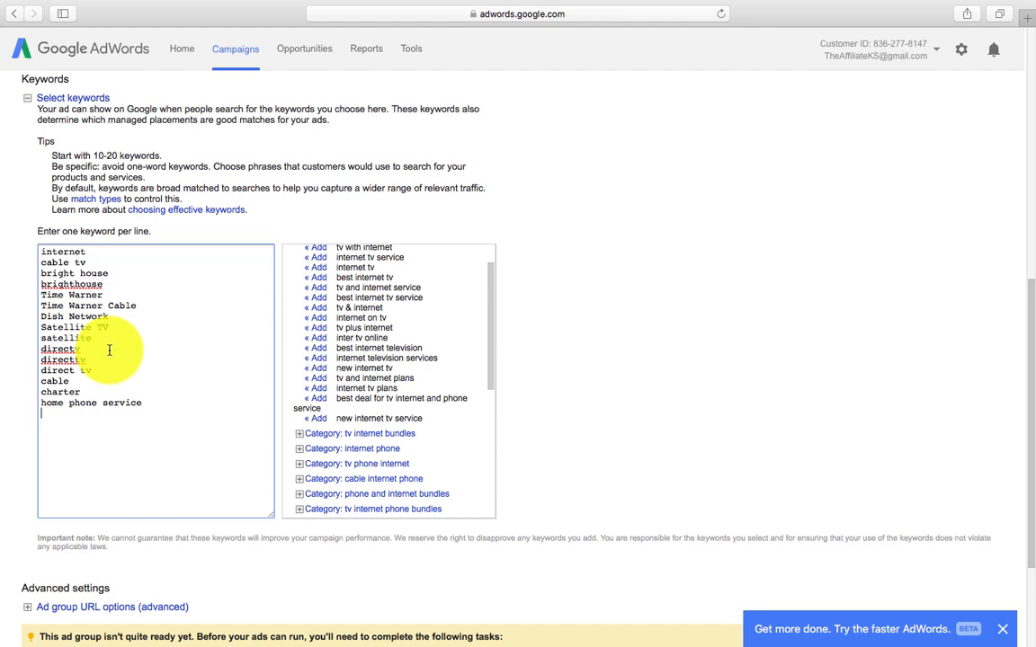
text(Spec)
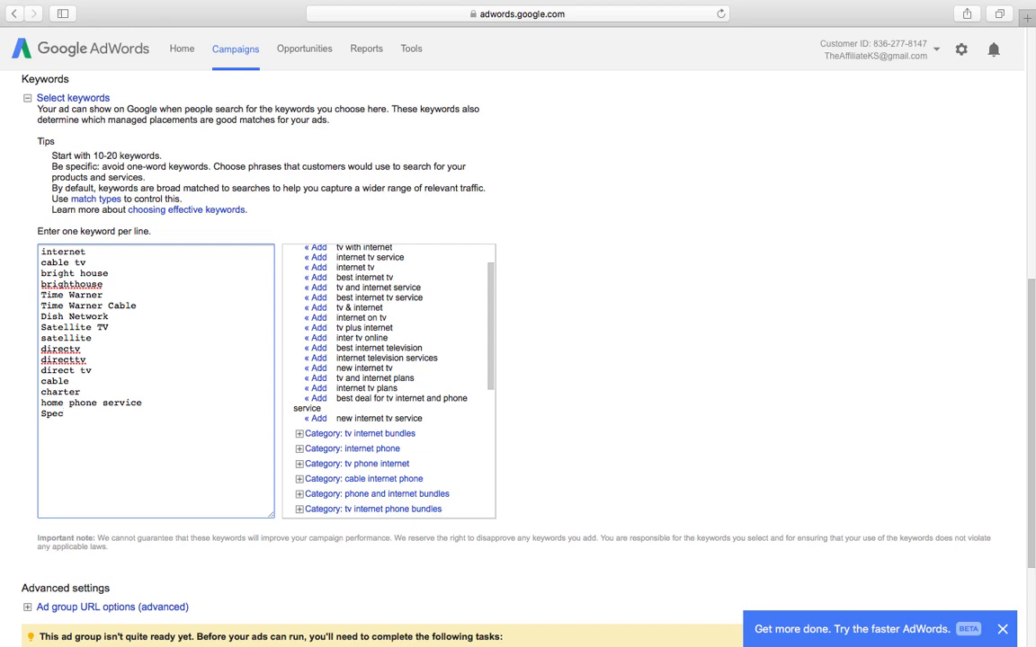
text(trum)
scroll(167, 388, down, 4)
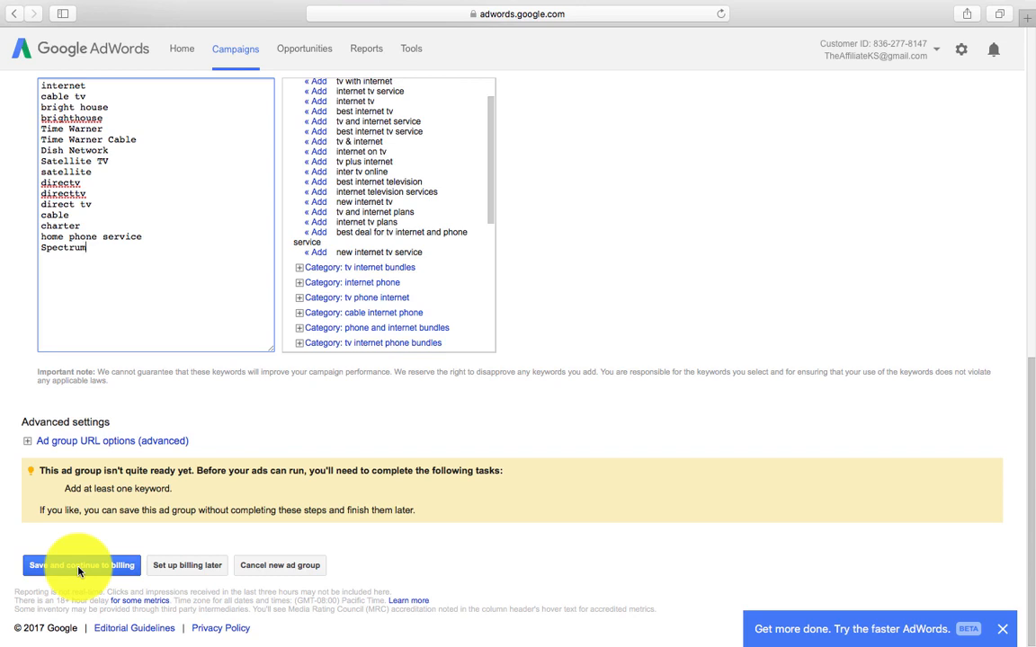
click(80, 567)
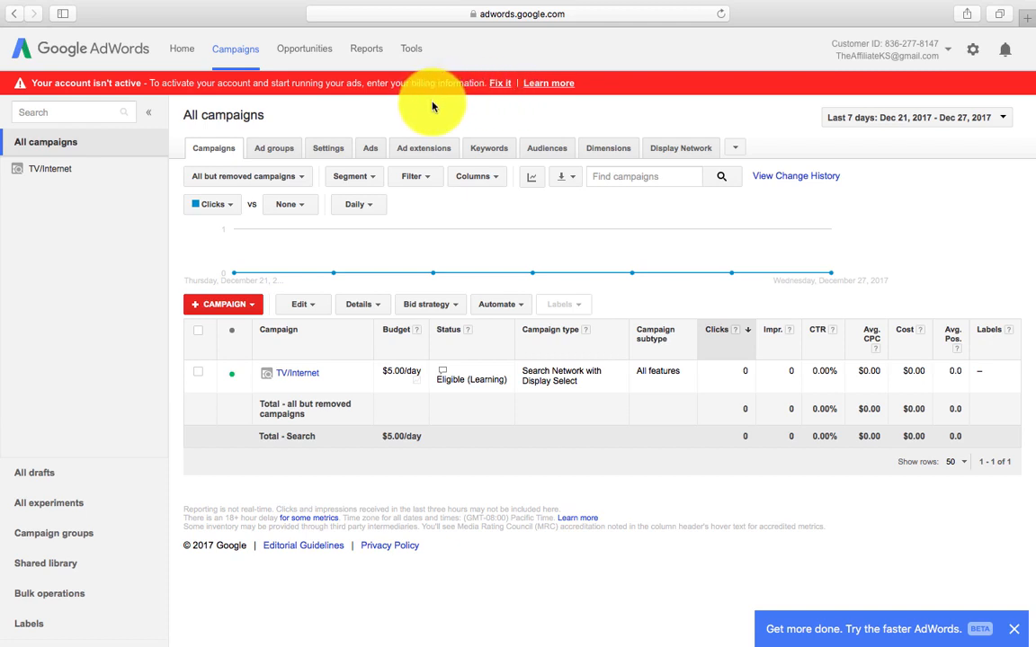
Step: Return to the All campaigns overview and show the Keywords list for all campaigns
click(229, 53)
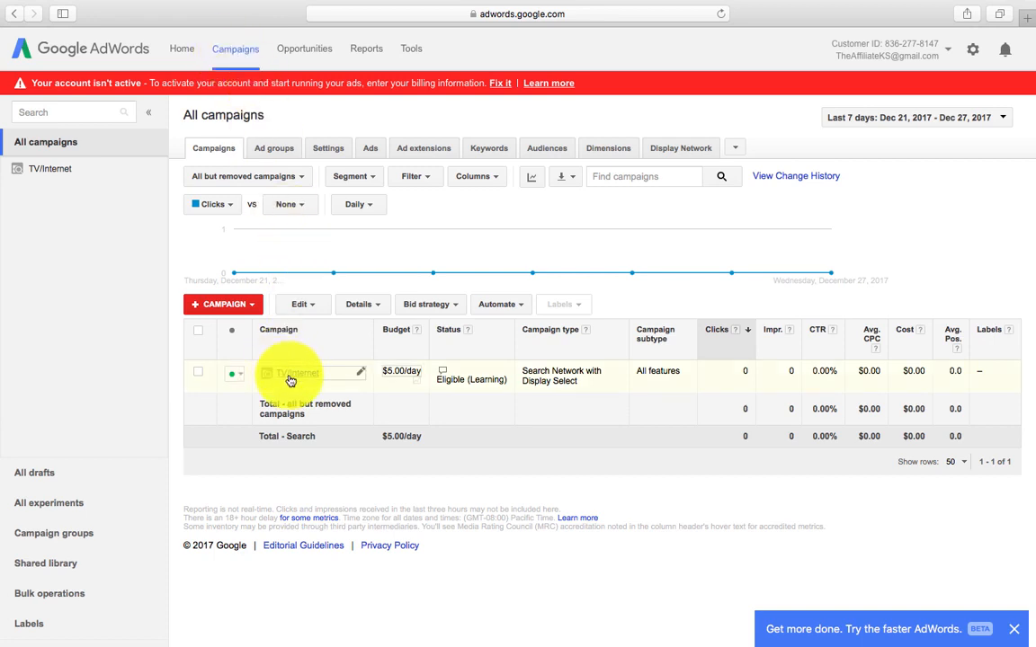
click(490, 151)
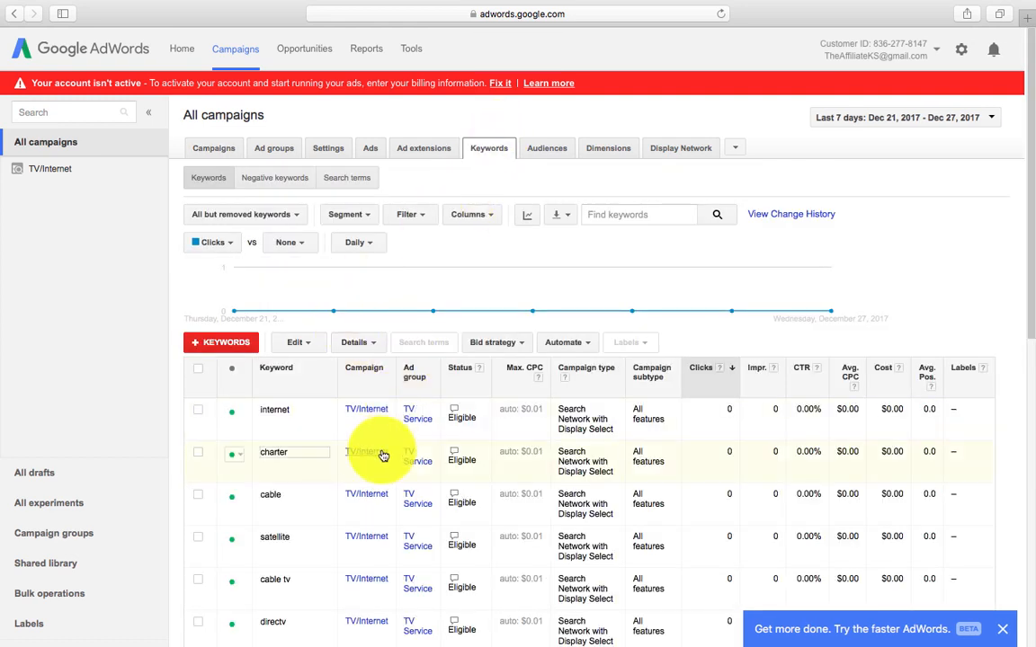
Step: Bring up the Add keywords form with the +KEYWORDS button on the Keywords tab
scroll(340, 575, down, 2)
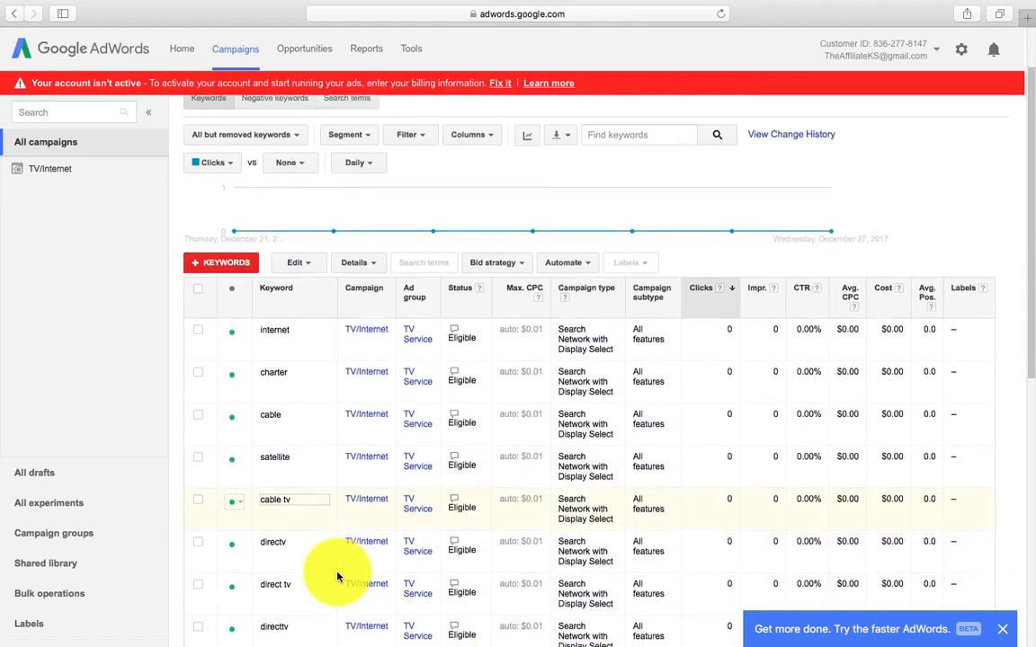
scroll(337, 576, down, 8)
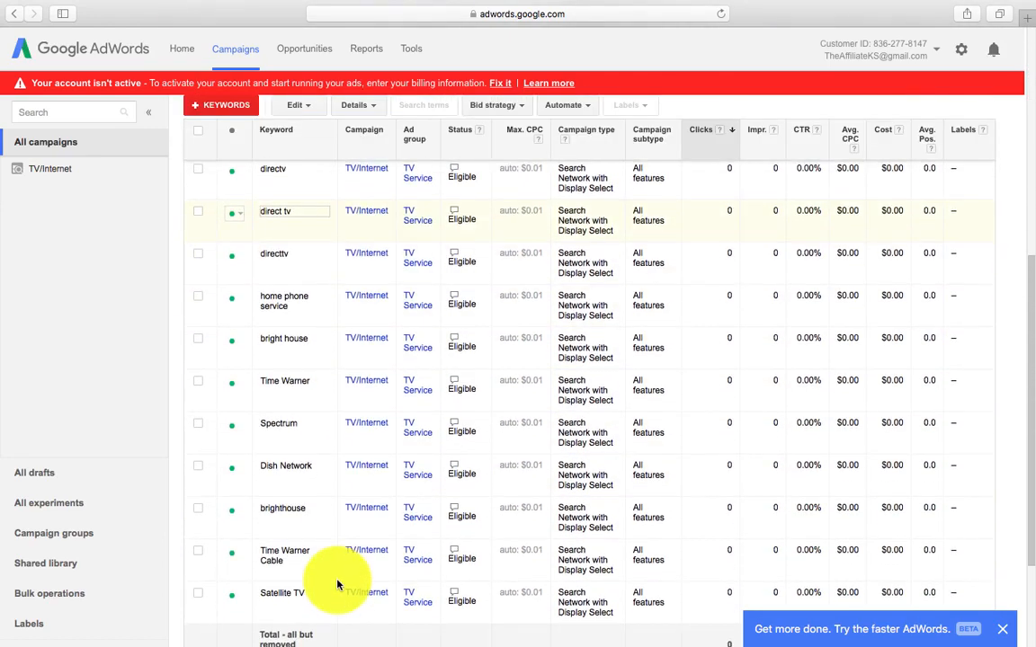
scroll(337, 585, down, 3)
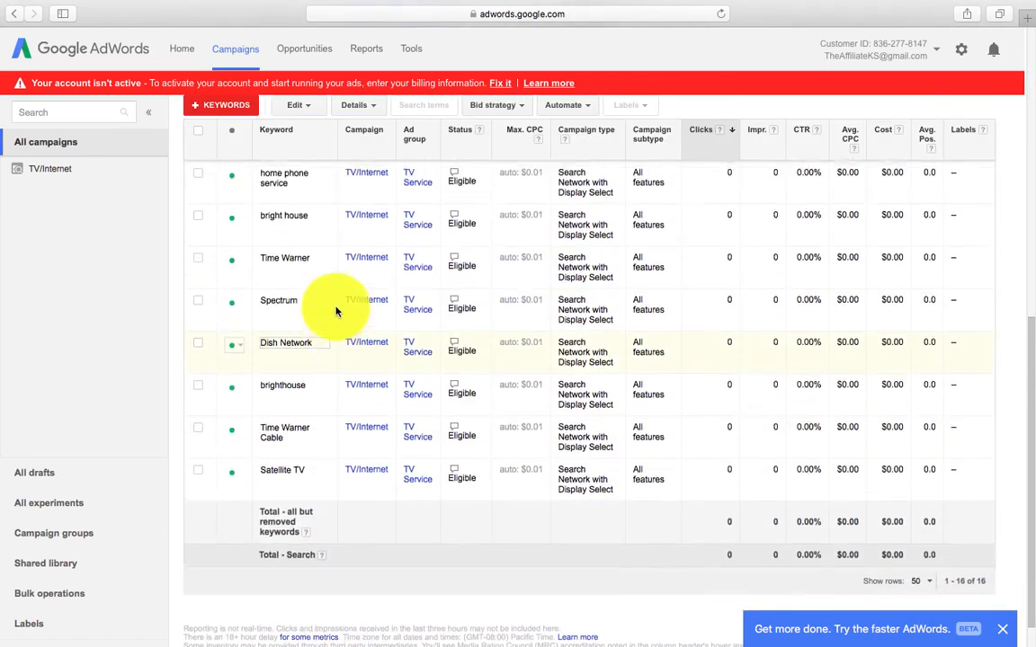
scroll(337, 312, up, 13)
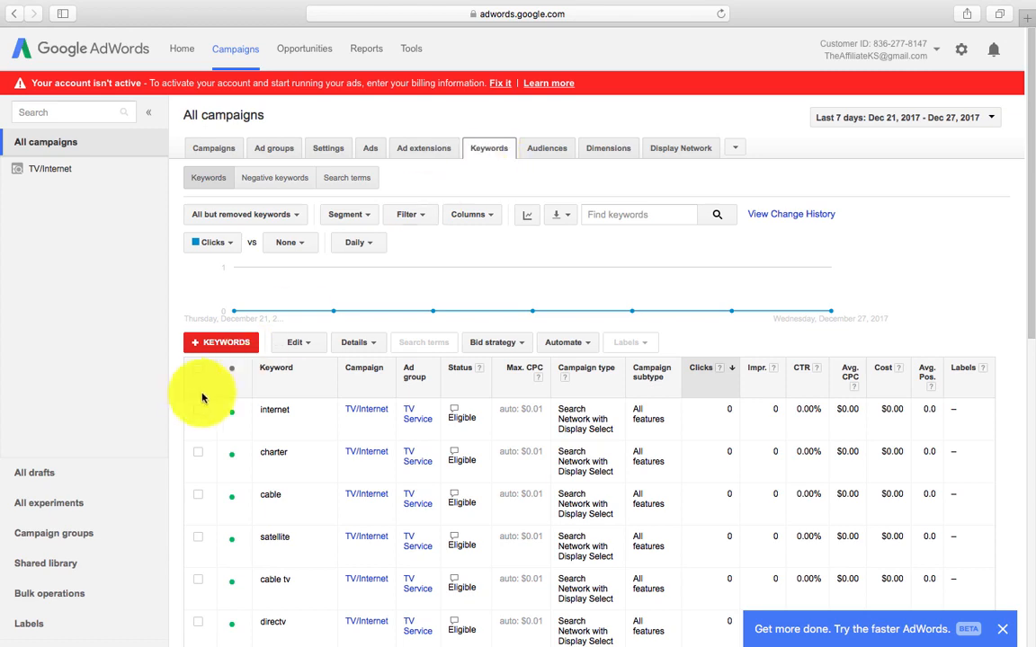
click(197, 349)
scroll(419, 457, down, 5)
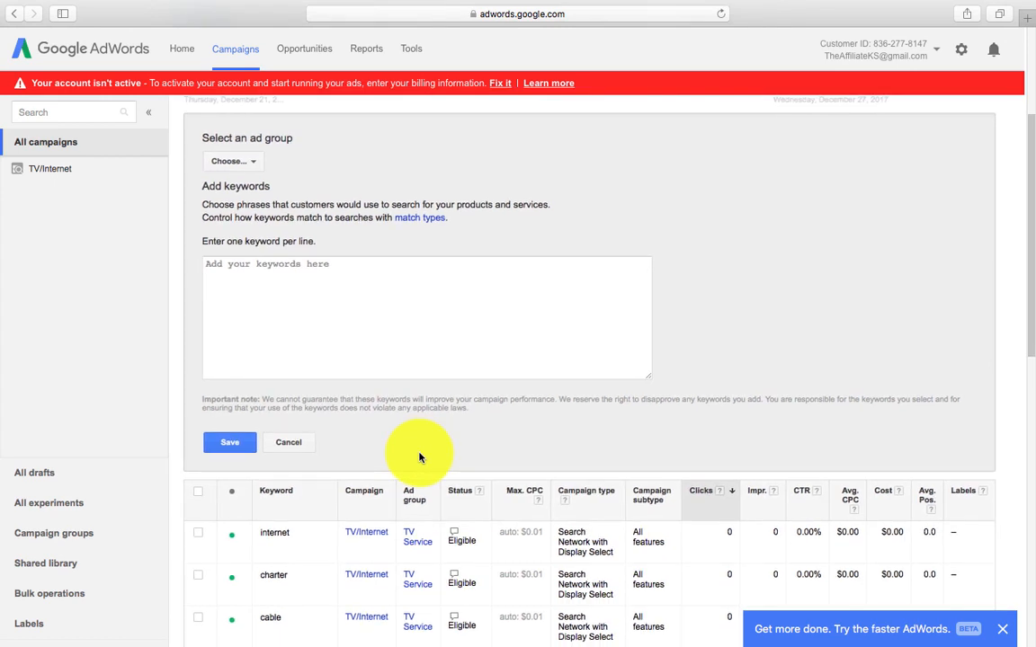
Step: Choose the TV/Internet campaign's TV Service ad group as the destination for new keywords
click(255, 167)
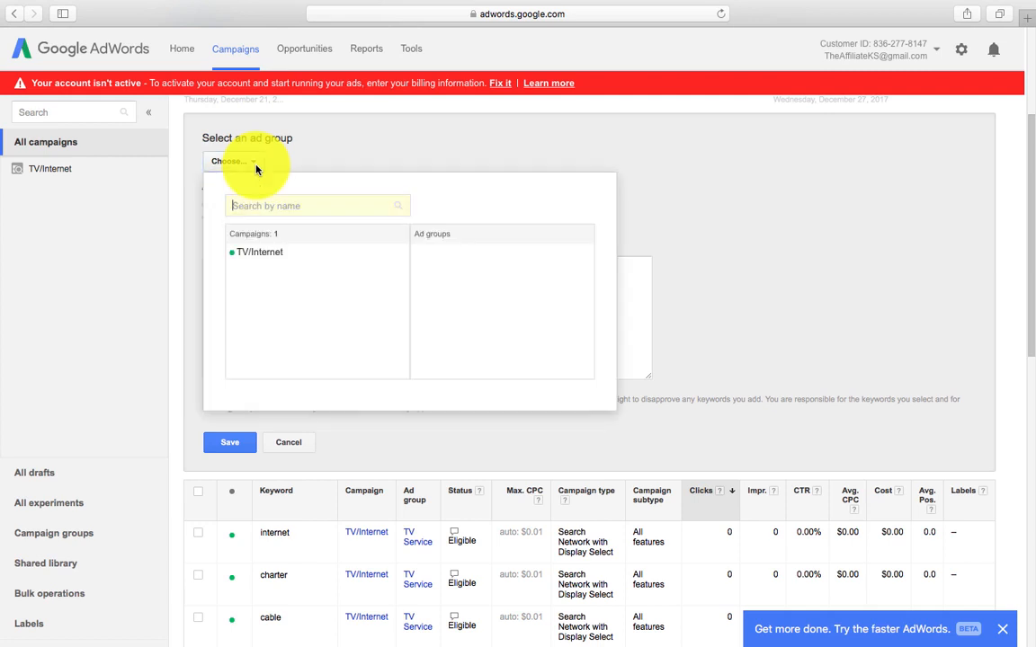
click(256, 255)
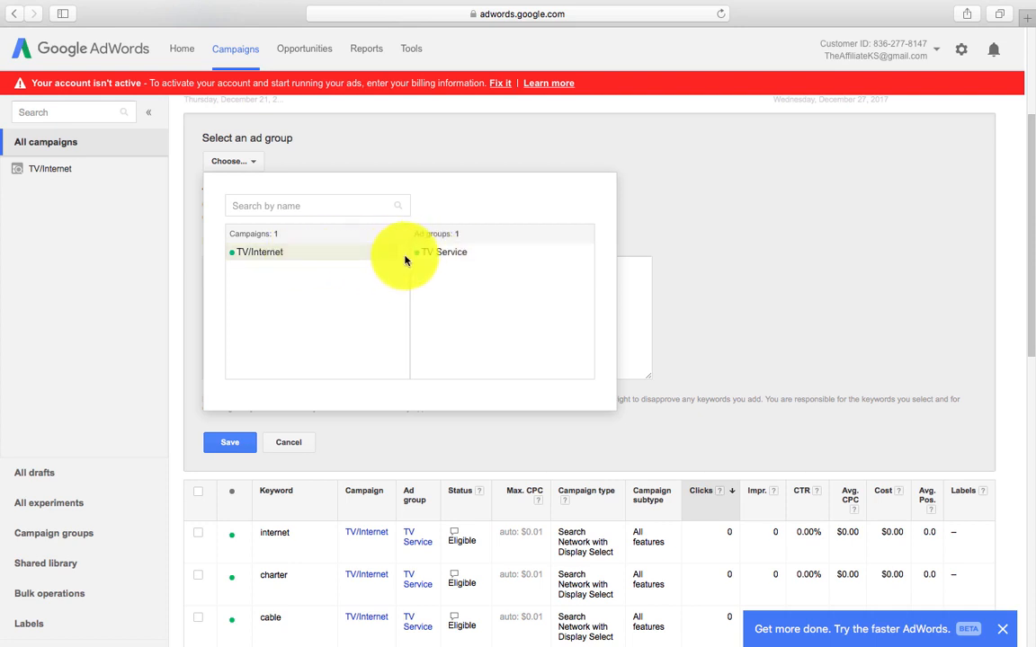
click(348, 254)
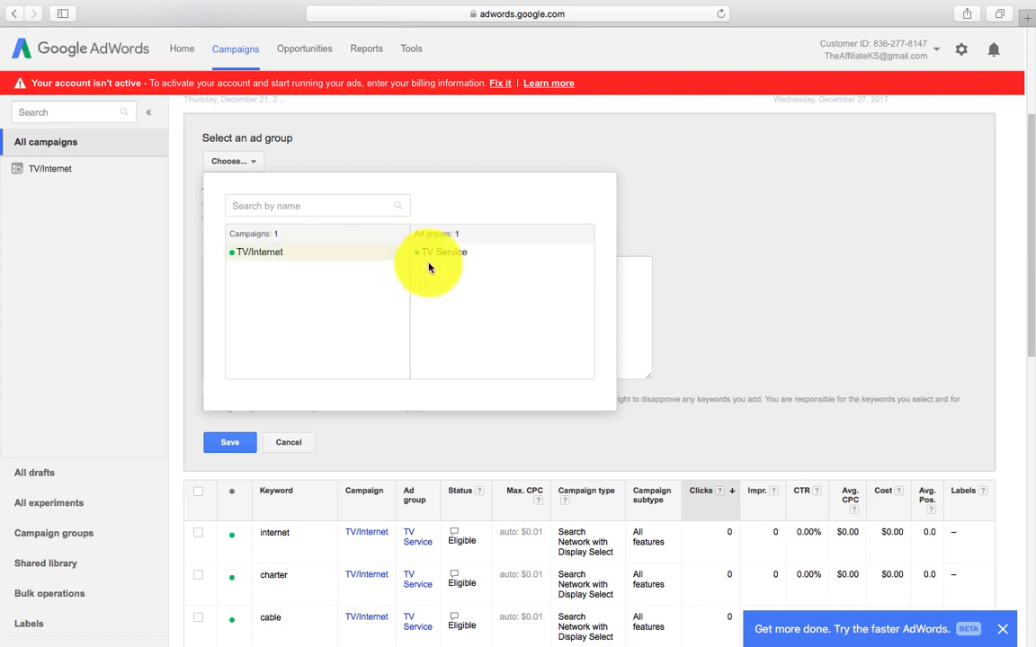
click(432, 254)
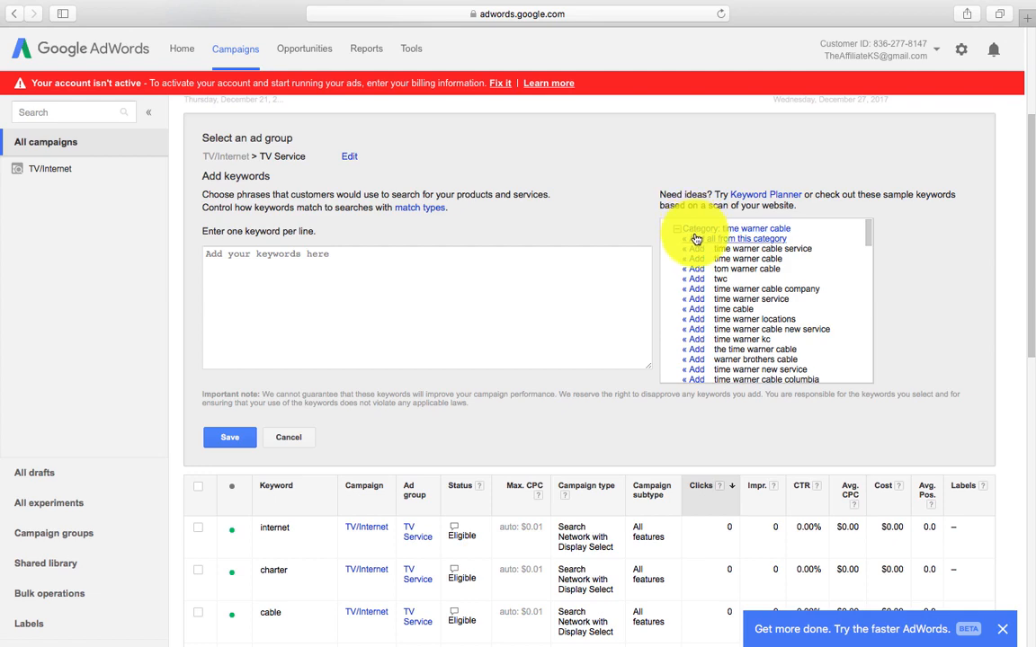
Step: Add all suggestions from time warner cable, twcable, bright house, dish network, directv, dish tv and similar categories
scroll(717, 305, down, 10)
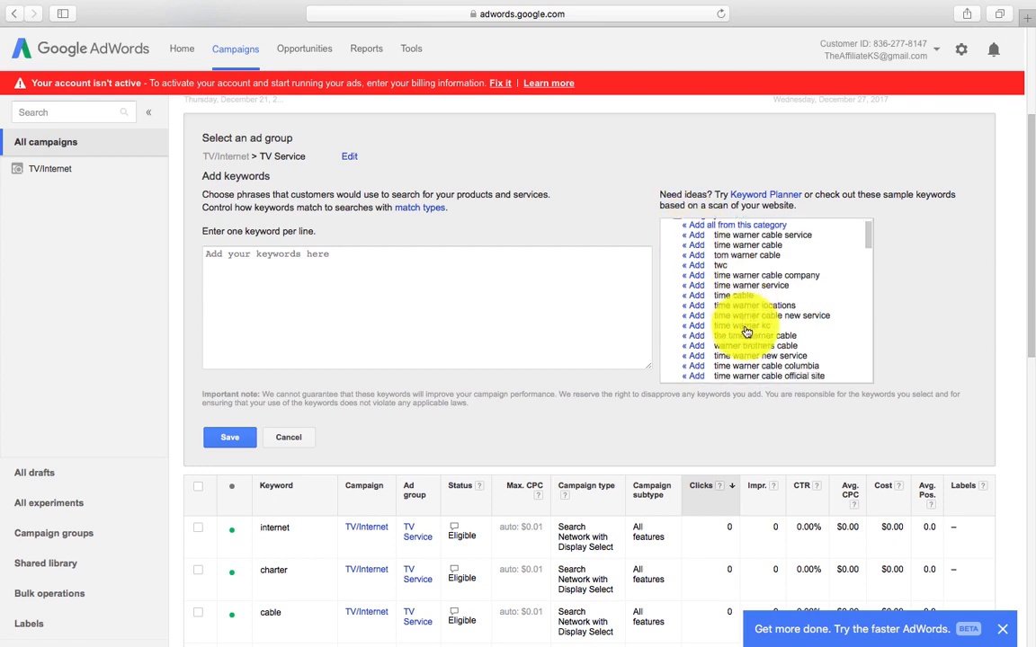
scroll(746, 332, down, 1)
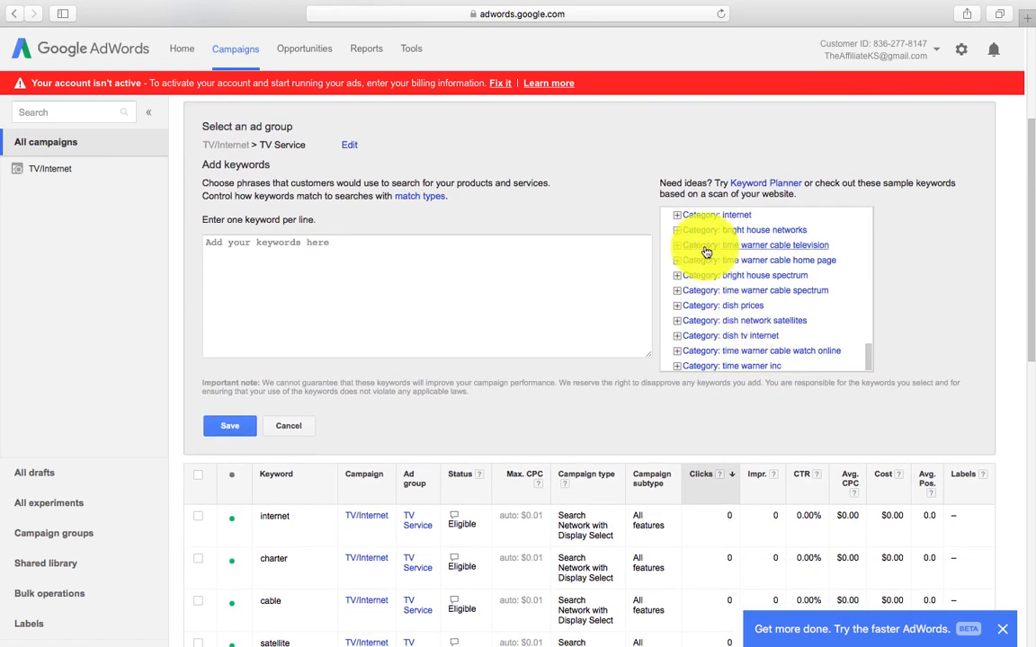
click(676, 217)
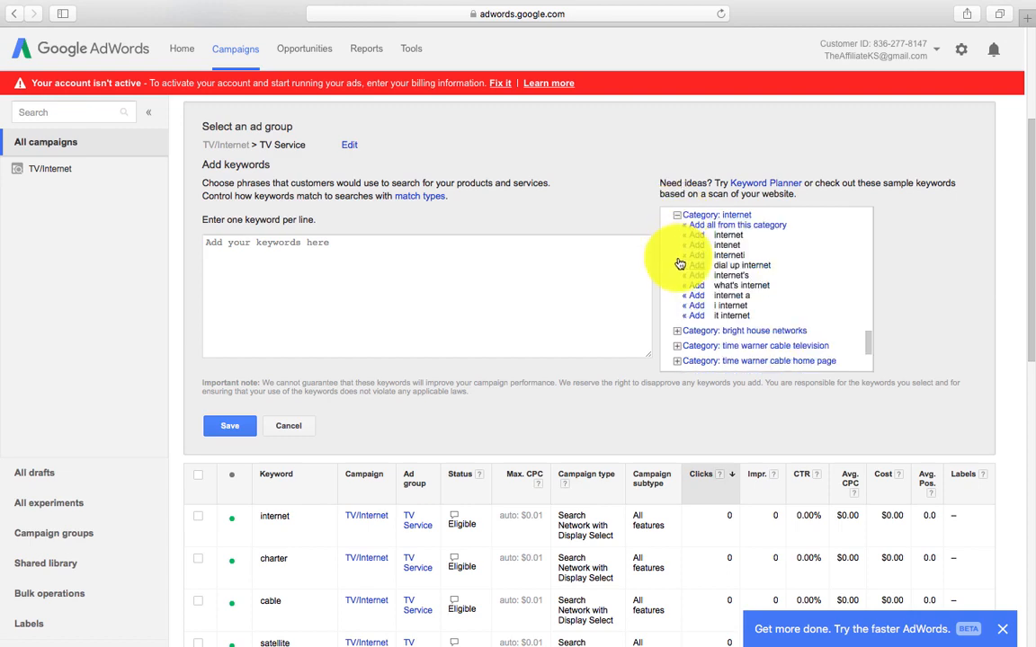
click(678, 329)
scroll(681, 341, down, 5)
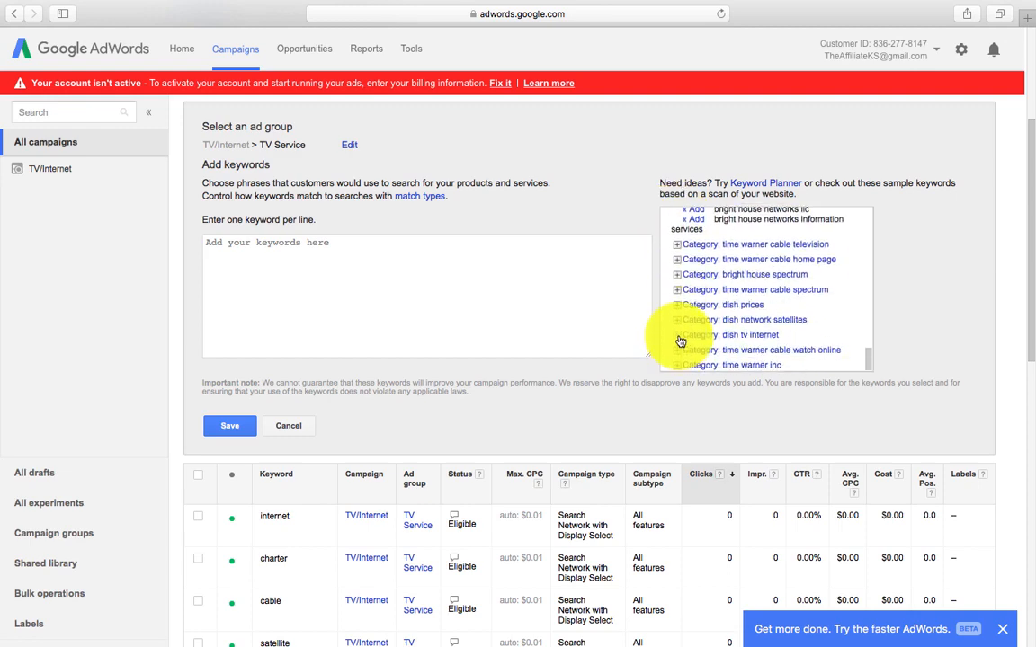
click(678, 247)
scroll(712, 308, up, 10)
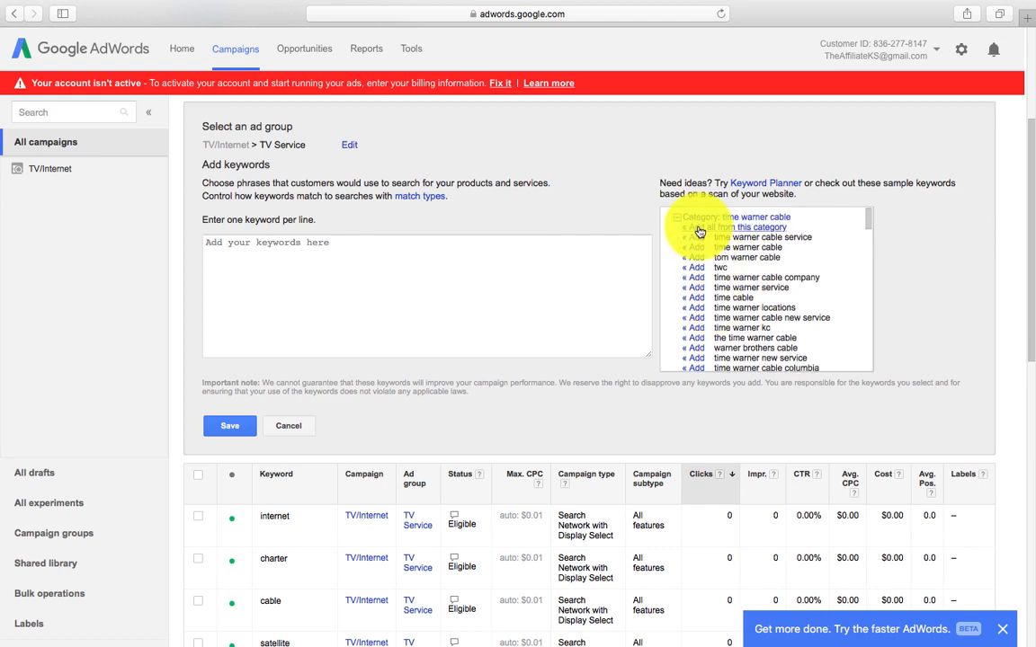
click(699, 233)
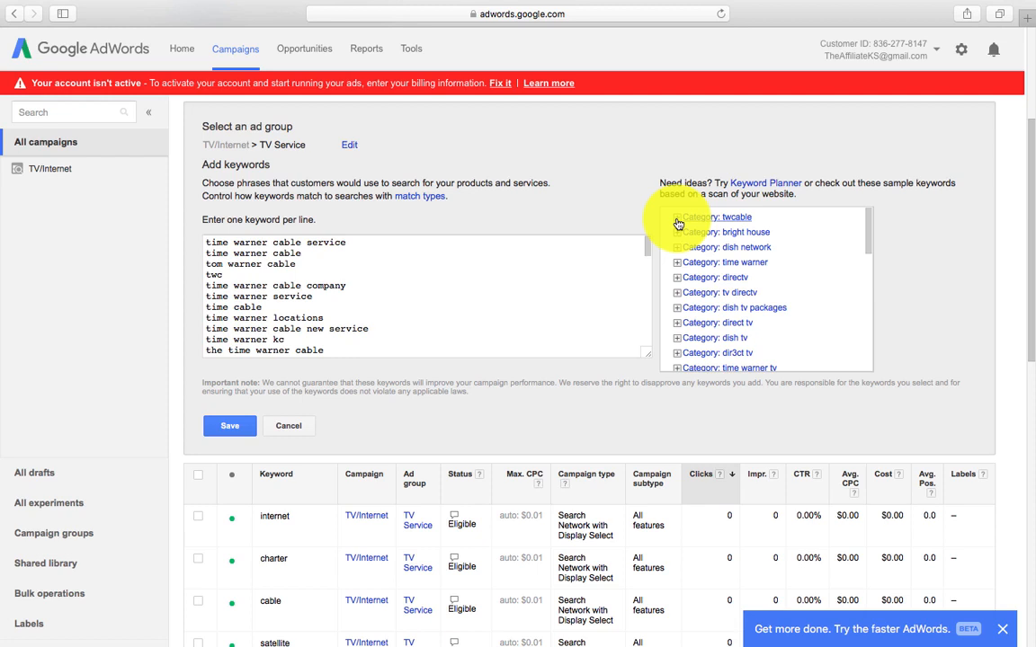
click(677, 218)
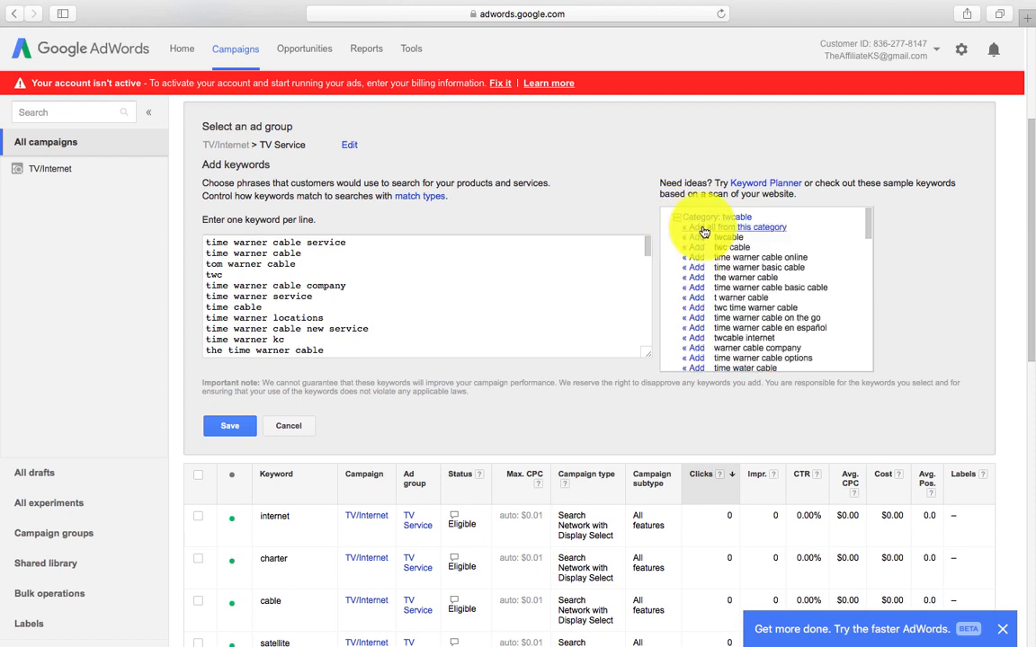
click(703, 228)
click(678, 220)
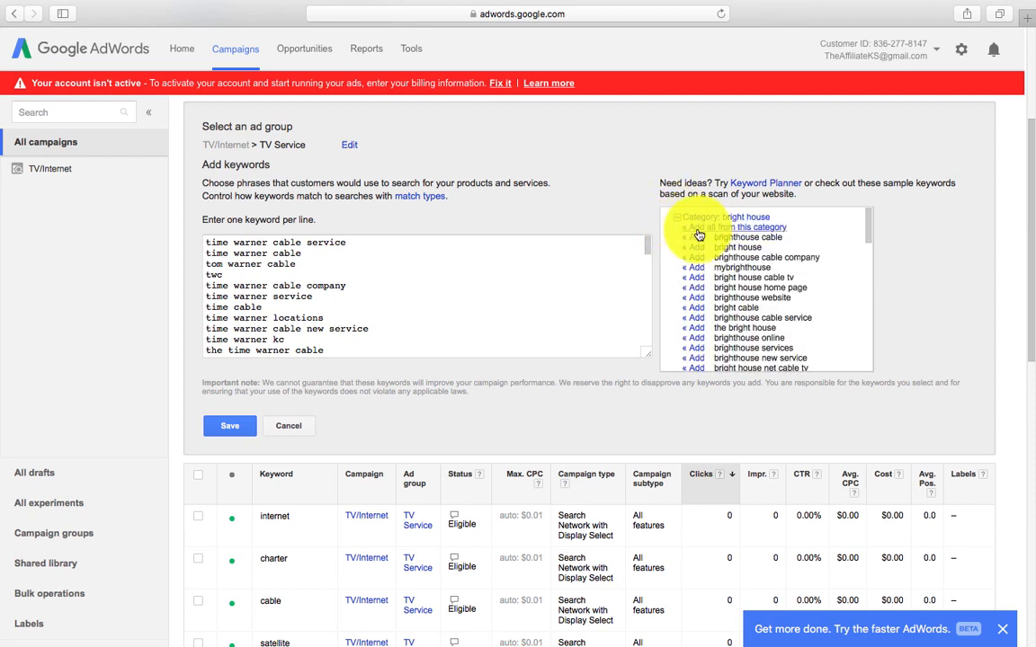
click(711, 230)
click(678, 220)
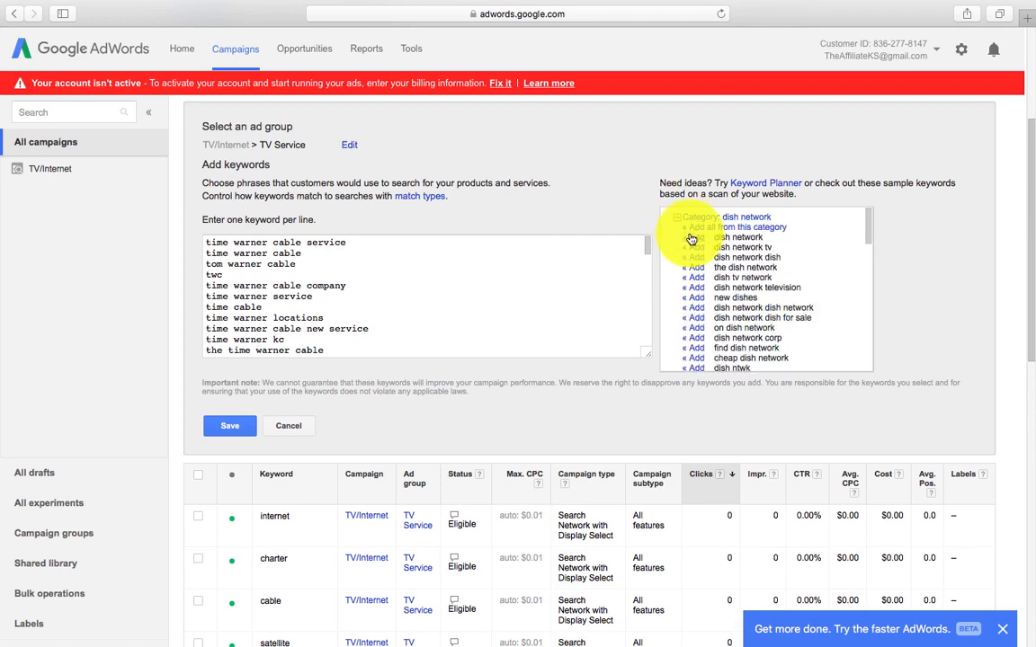
click(691, 228)
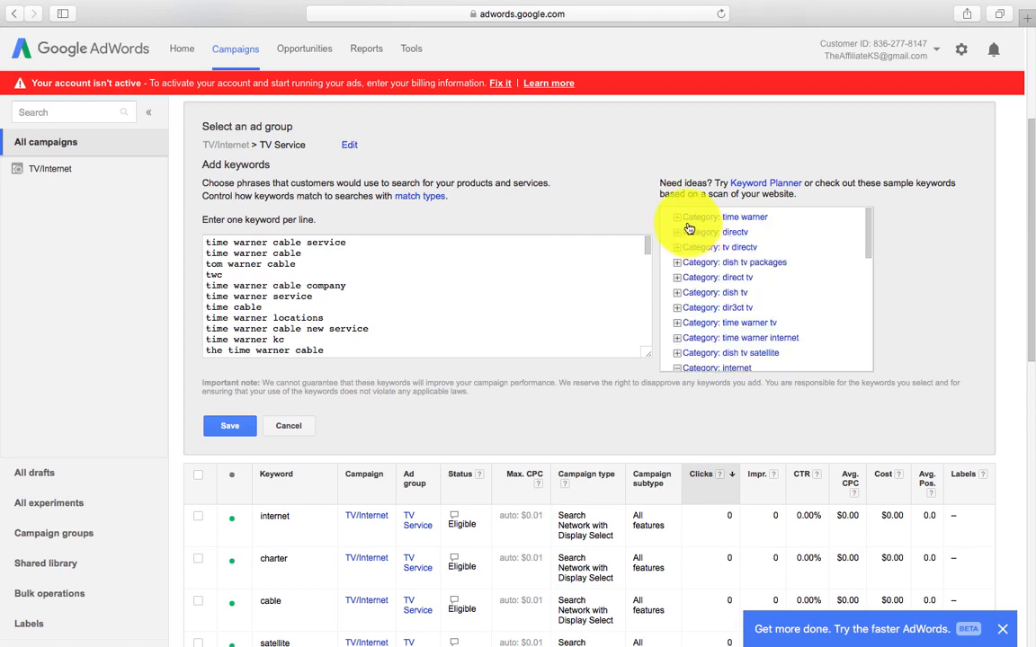
click(678, 219)
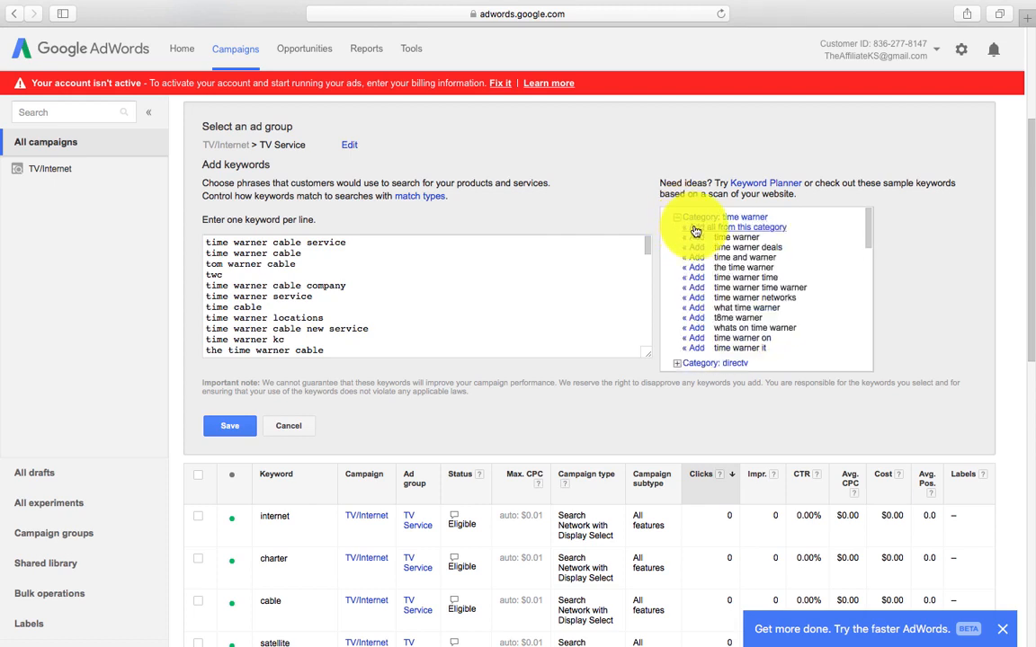
click(695, 230)
click(679, 221)
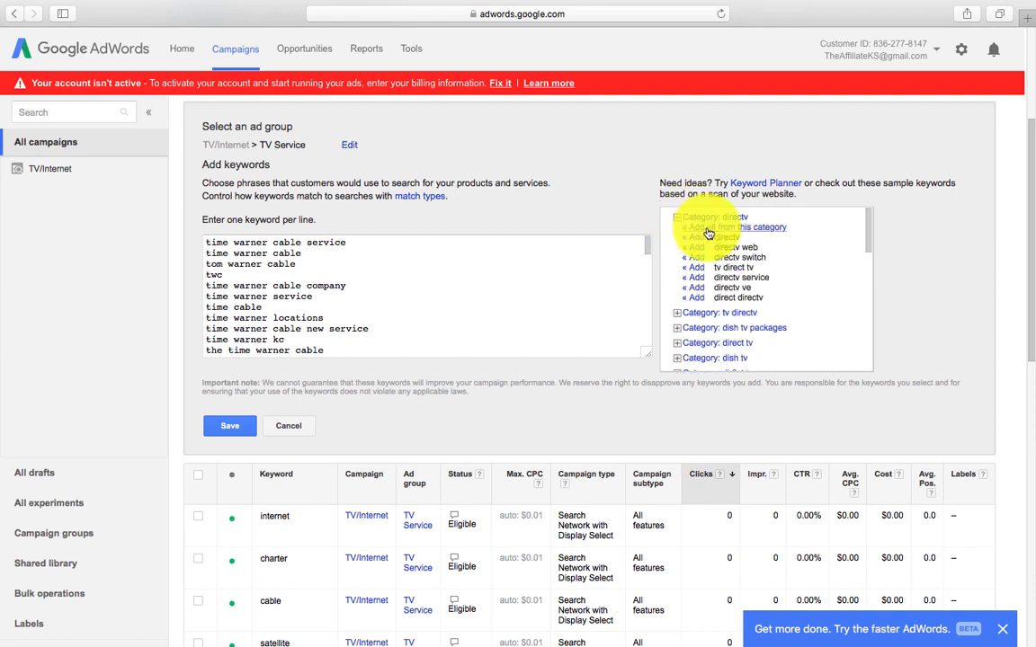
click(699, 228)
click(679, 218)
click(700, 229)
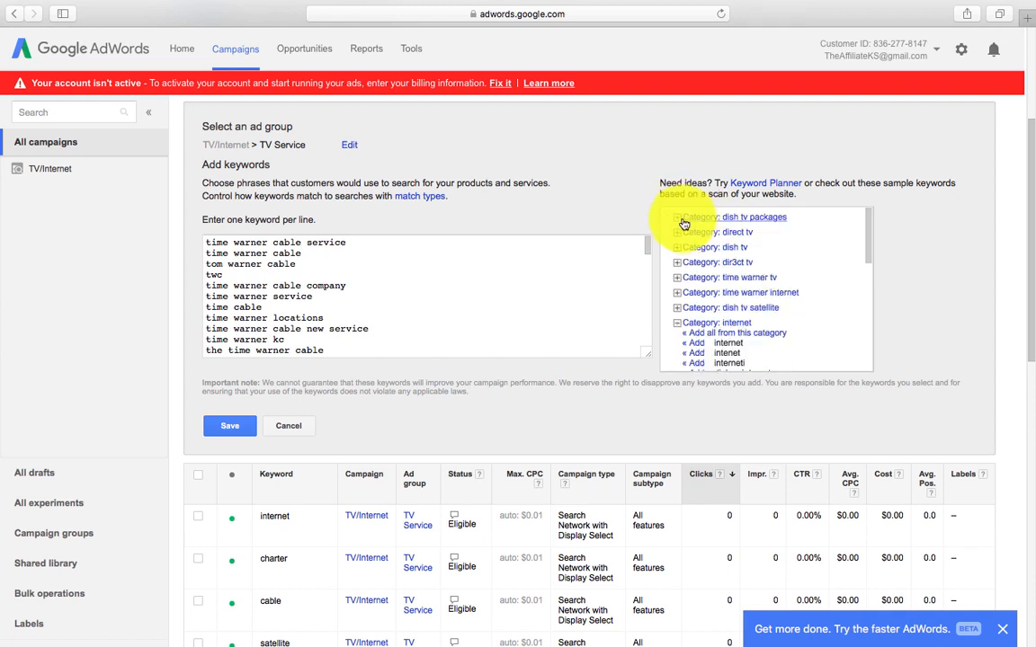
click(678, 219)
click(701, 229)
click(679, 219)
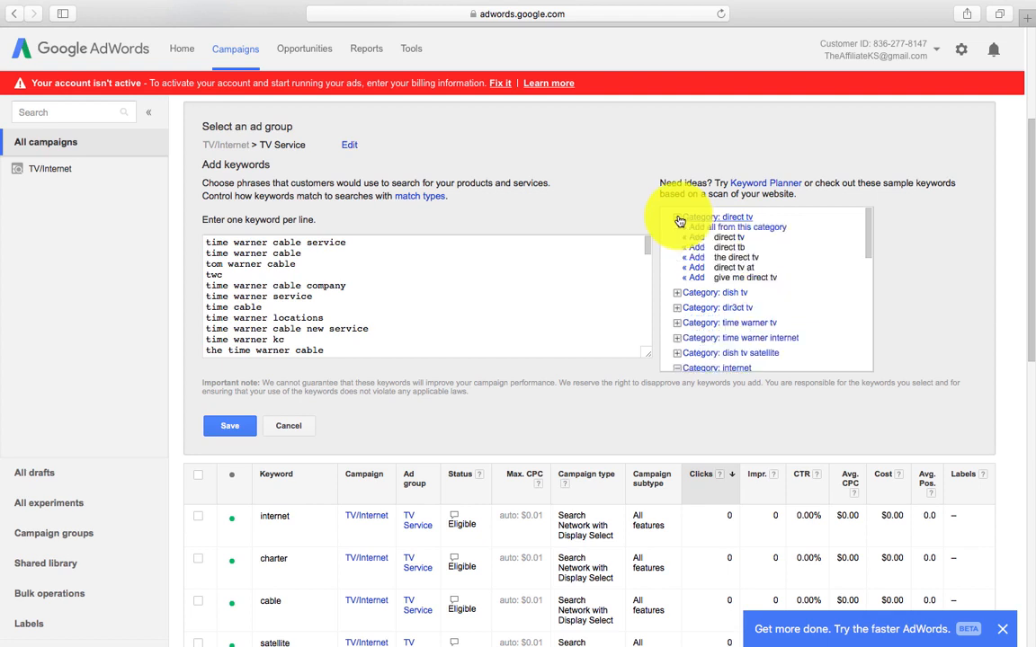
click(710, 228)
click(674, 219)
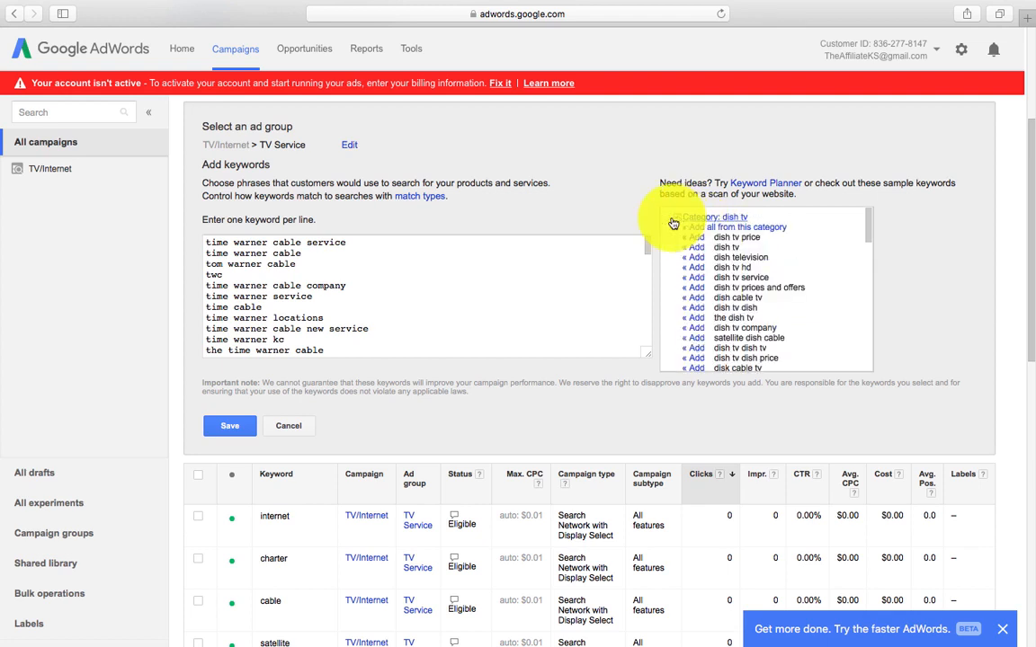
click(692, 231)
click(678, 218)
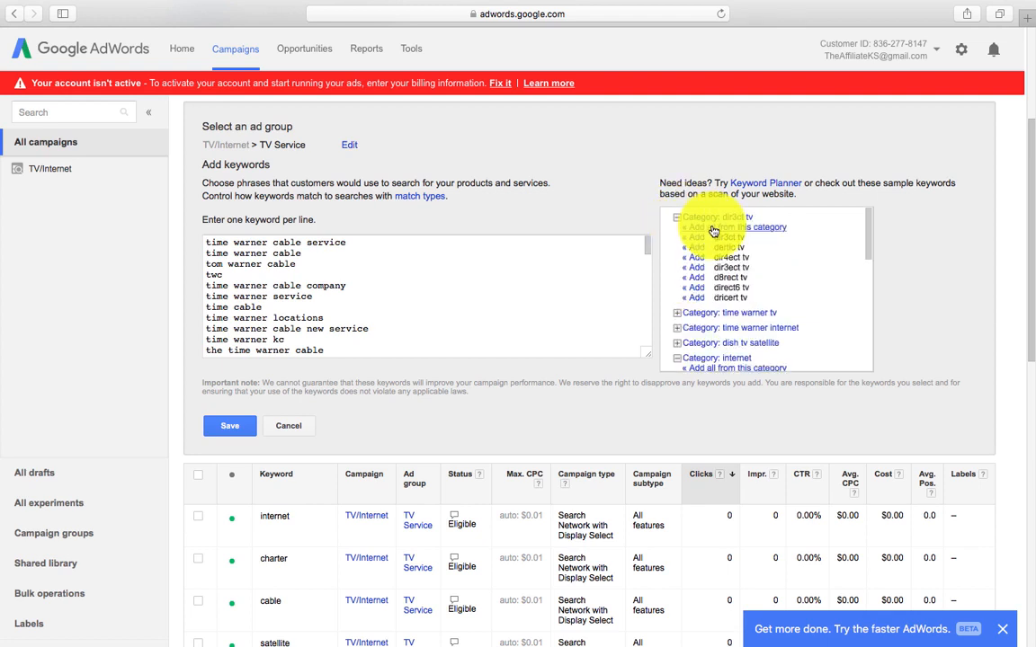
click(712, 230)
click(676, 220)
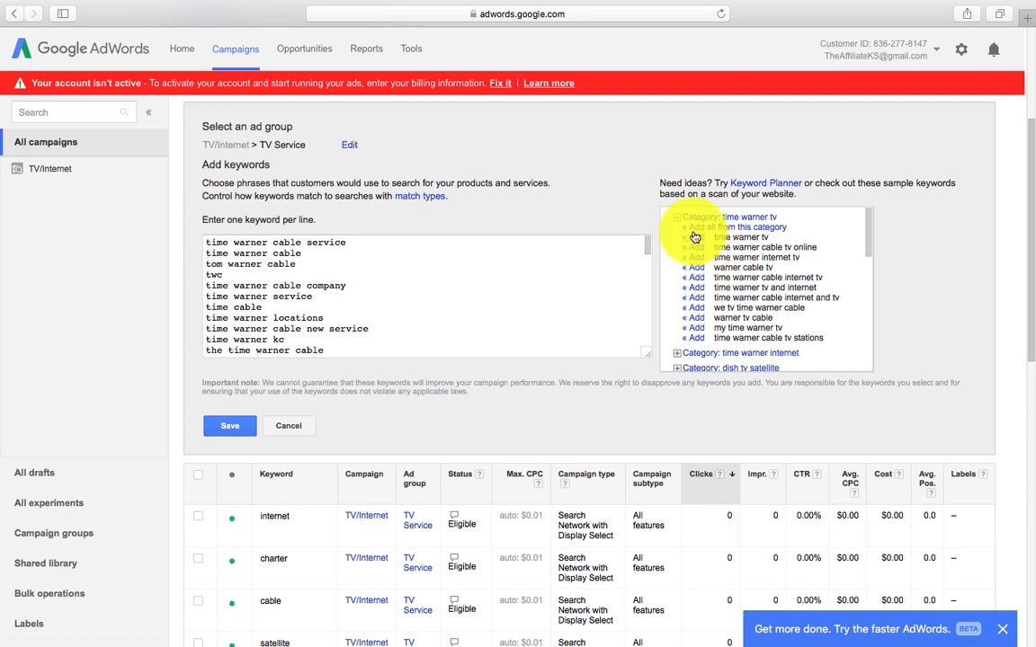
Step: Add all internet, bright house networks, dish tv satellite, time warner internet and further time warner/dish categories
scroll(710, 237, down, 3)
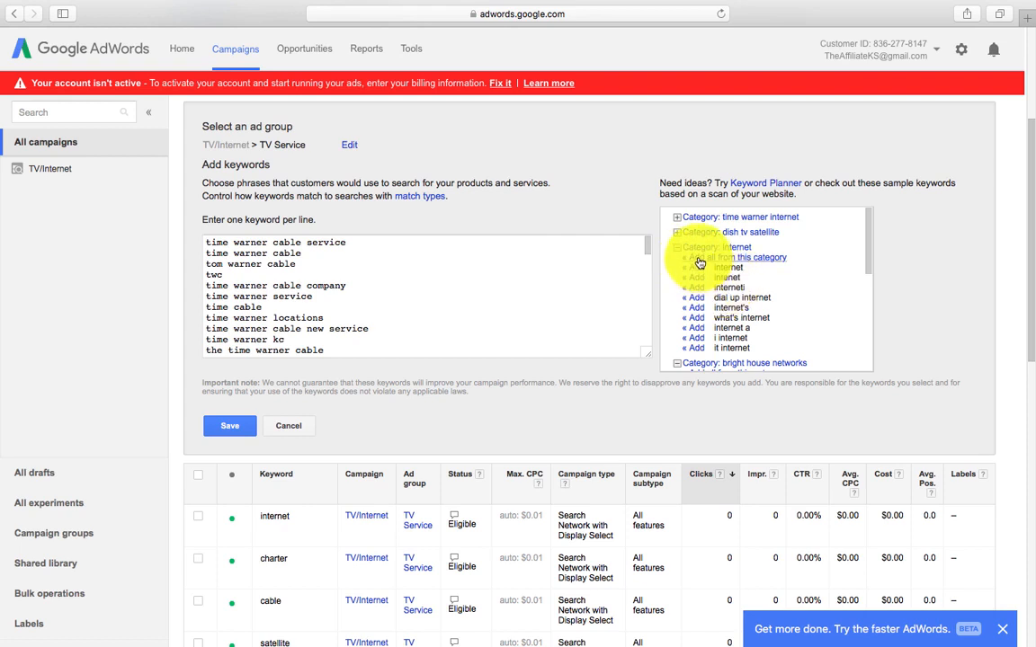
click(700, 259)
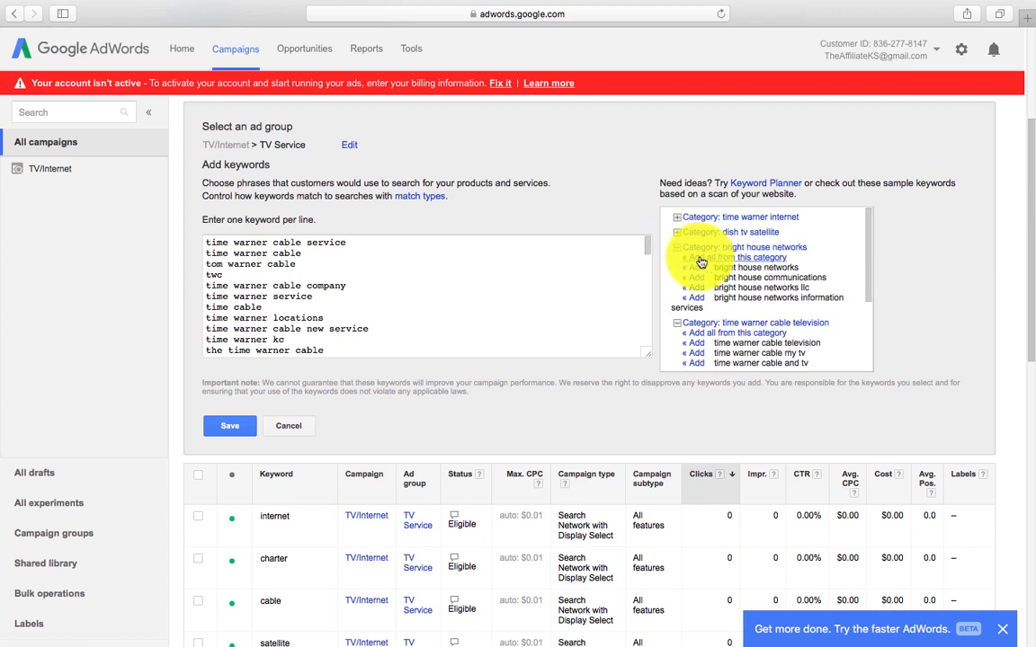
click(705, 259)
click(711, 232)
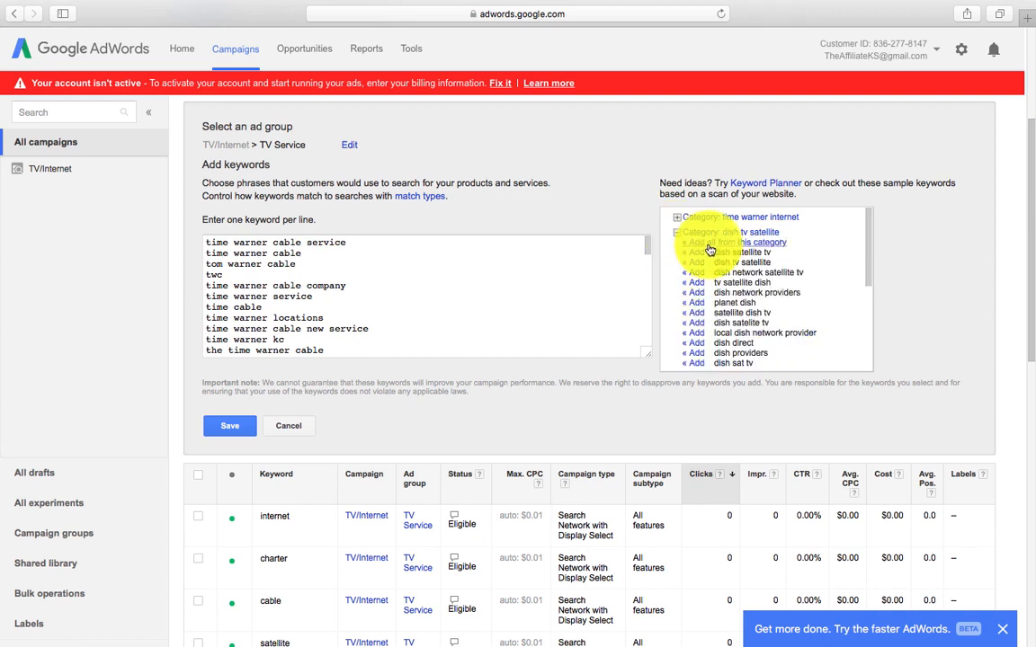
click(697, 243)
click(679, 220)
click(700, 230)
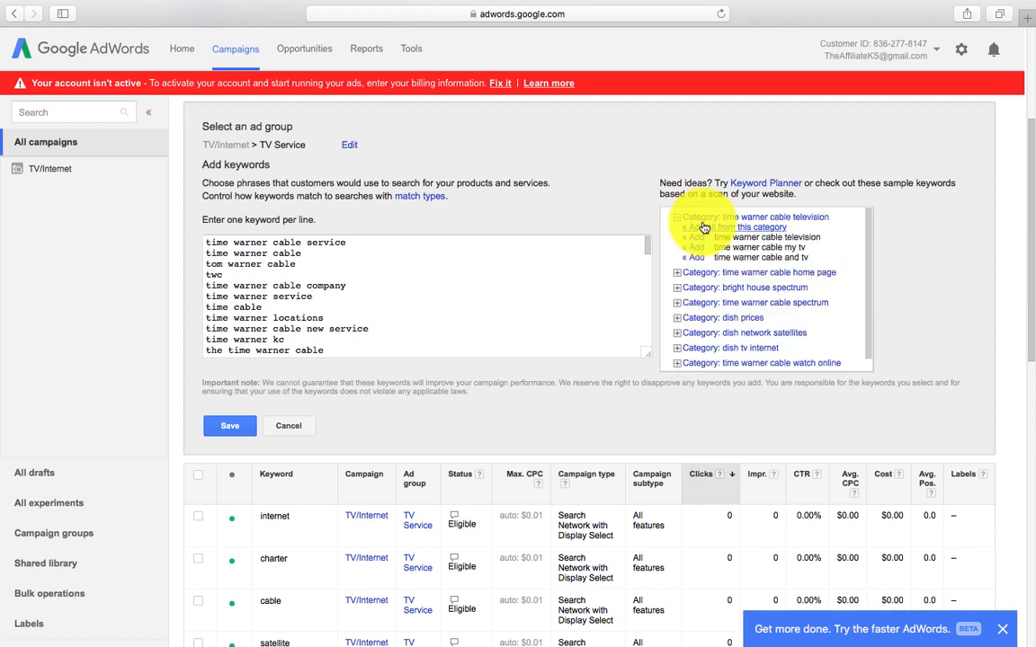
click(699, 230)
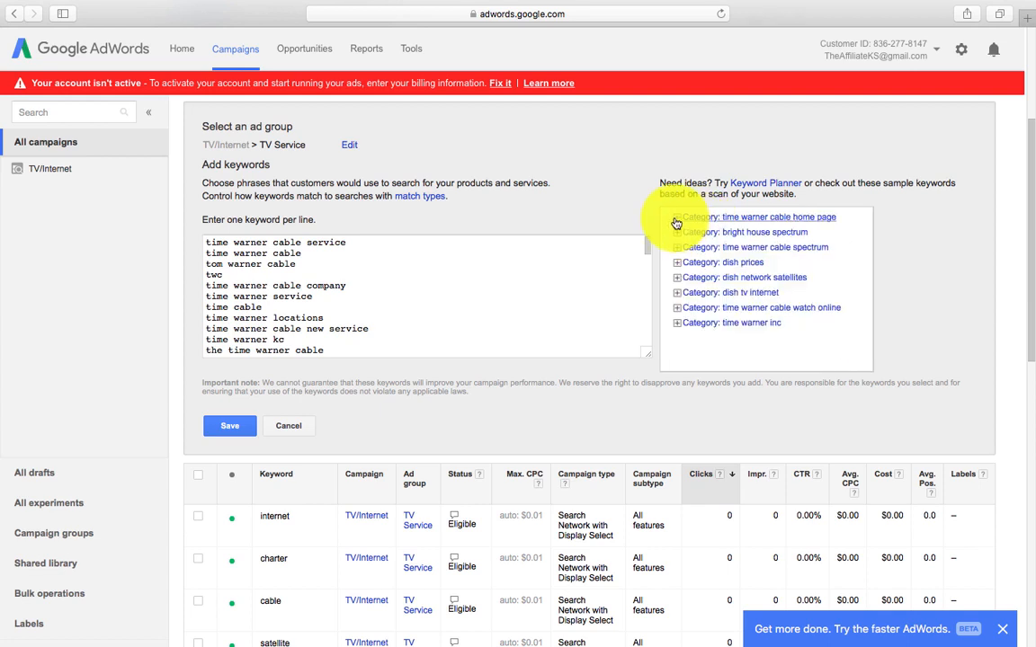
click(678, 219)
click(703, 230)
click(700, 219)
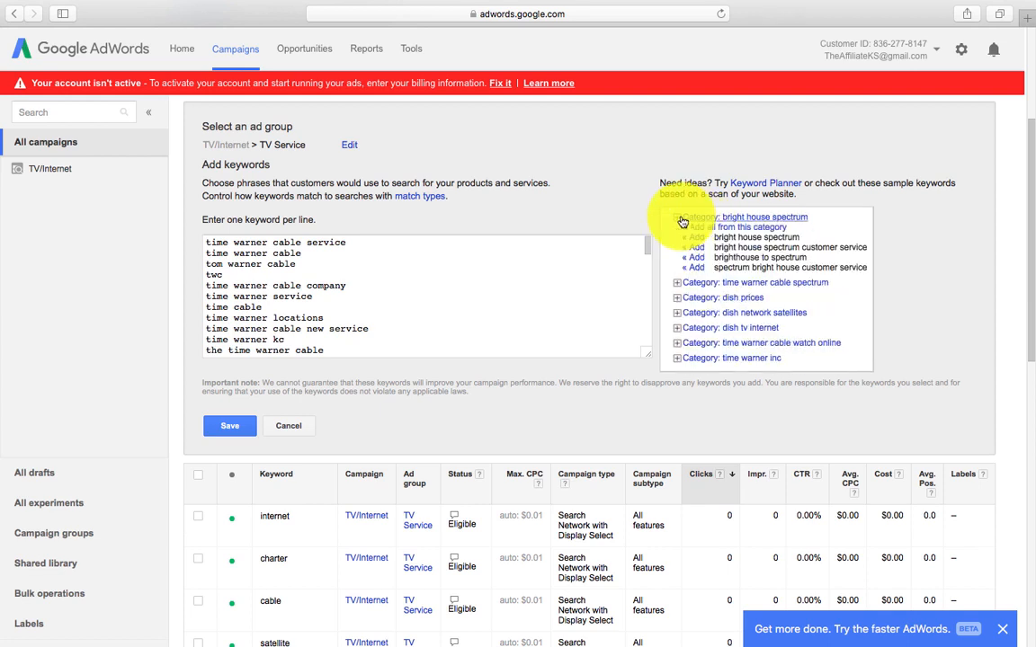
click(701, 231)
click(682, 219)
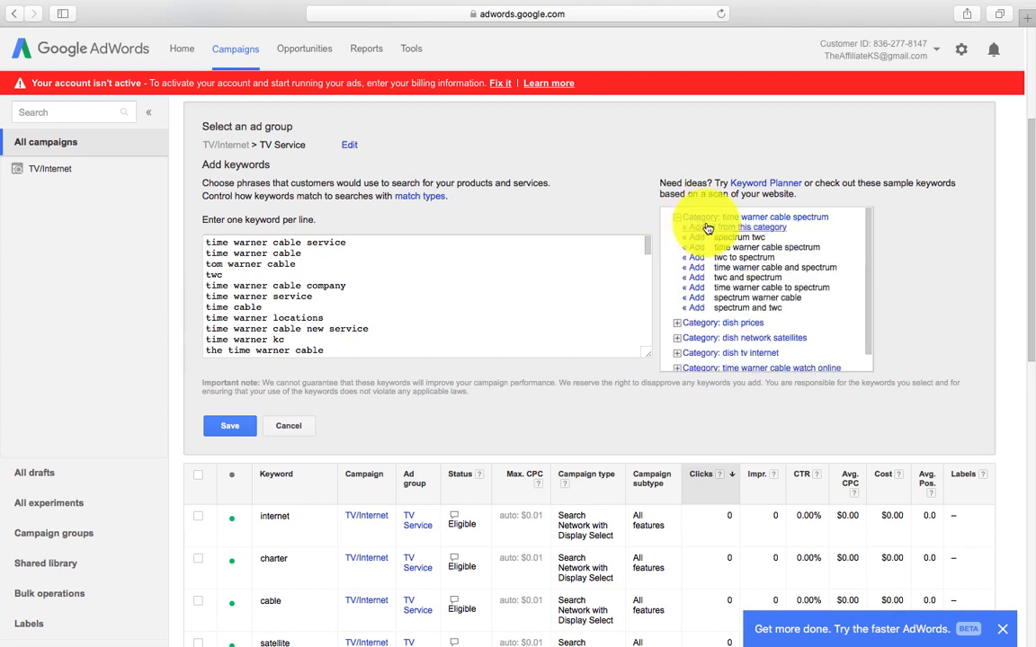
click(692, 230)
click(716, 228)
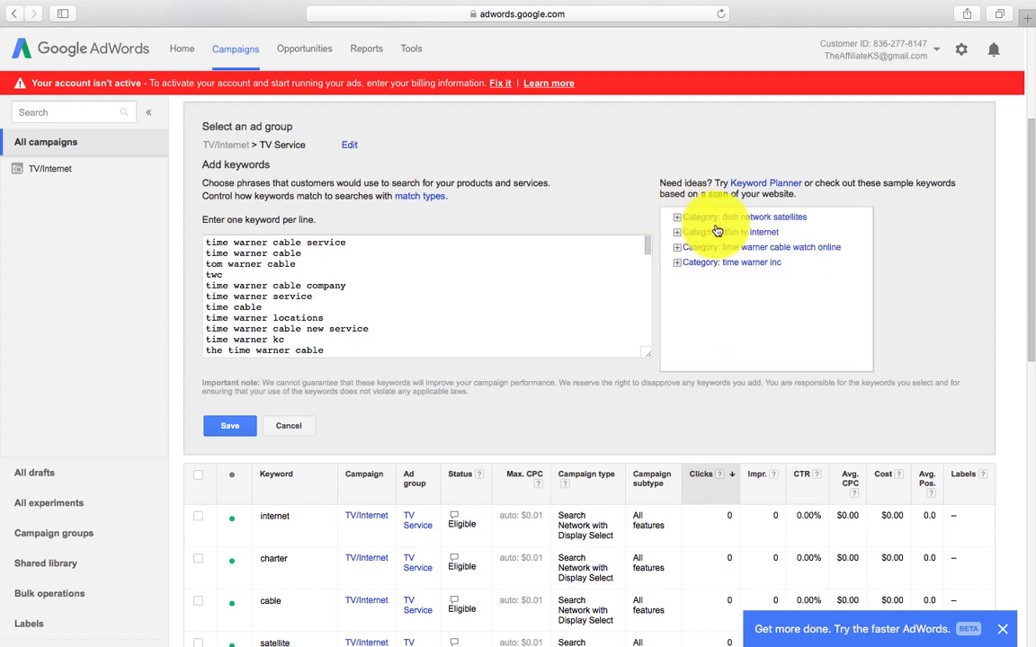
click(688, 220)
click(715, 227)
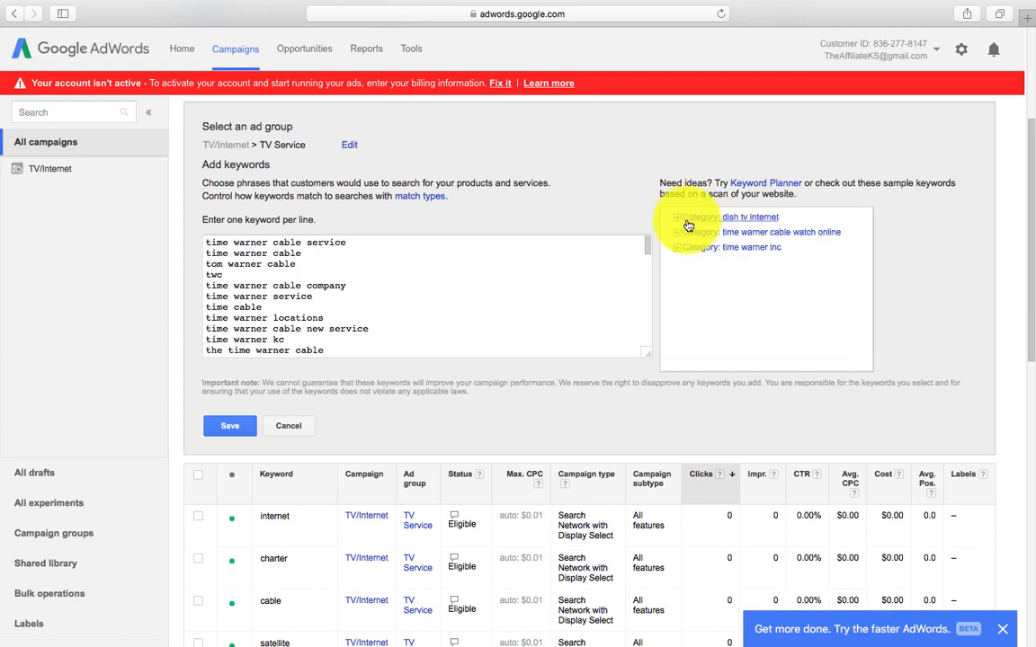
click(688, 222)
click(706, 226)
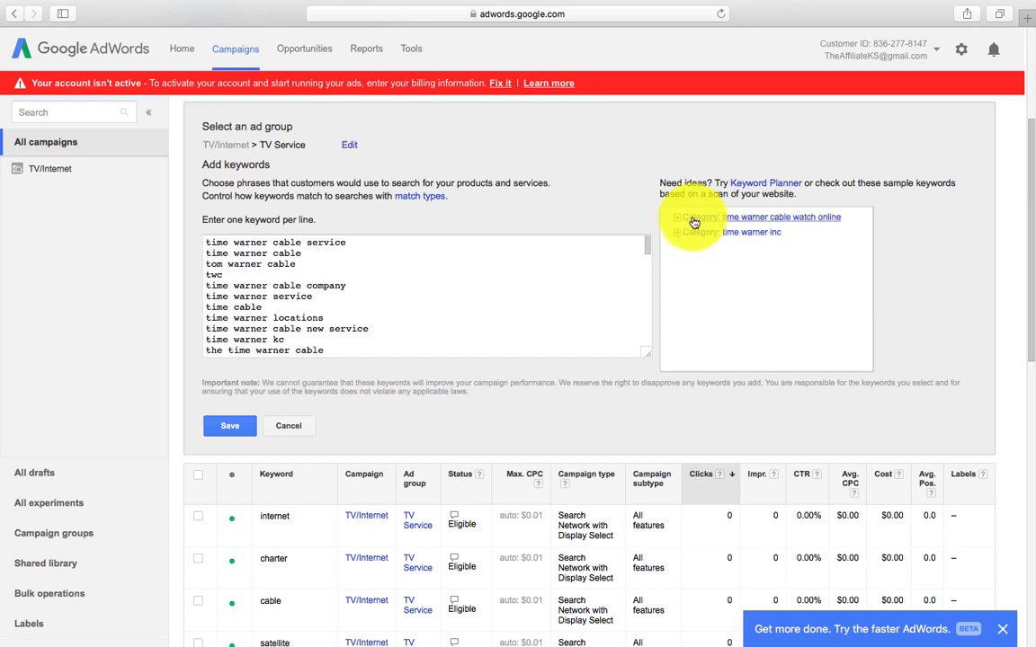
click(688, 220)
click(707, 227)
click(692, 220)
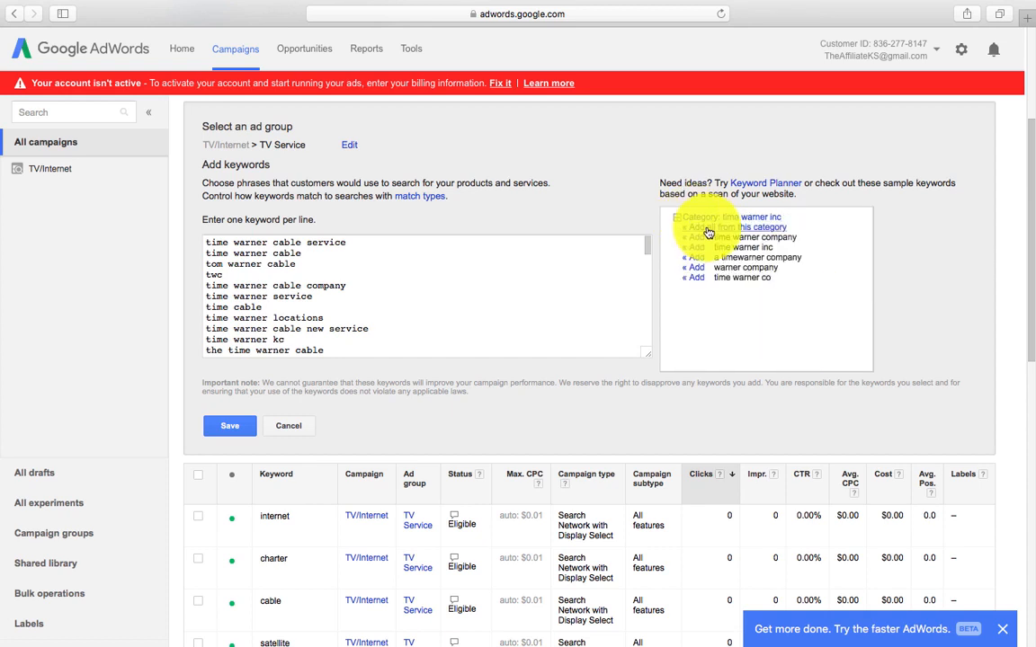
click(709, 230)
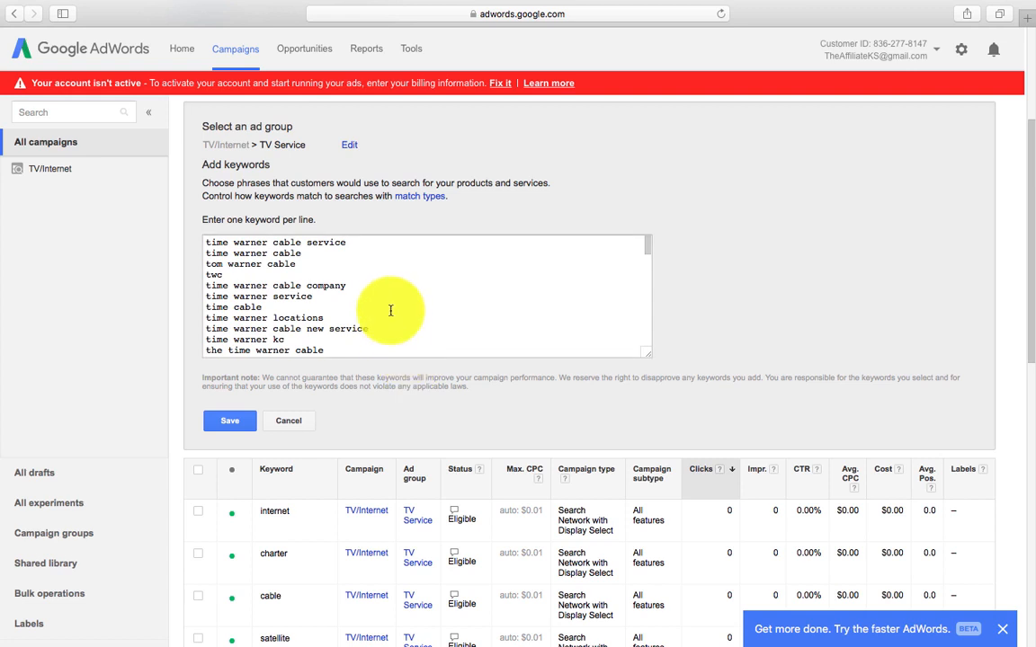
Step: Save the collected keywords to the TV Service ad group
scroll(390, 311, down, 3)
scroll(390, 310, down, 2)
click(225, 420)
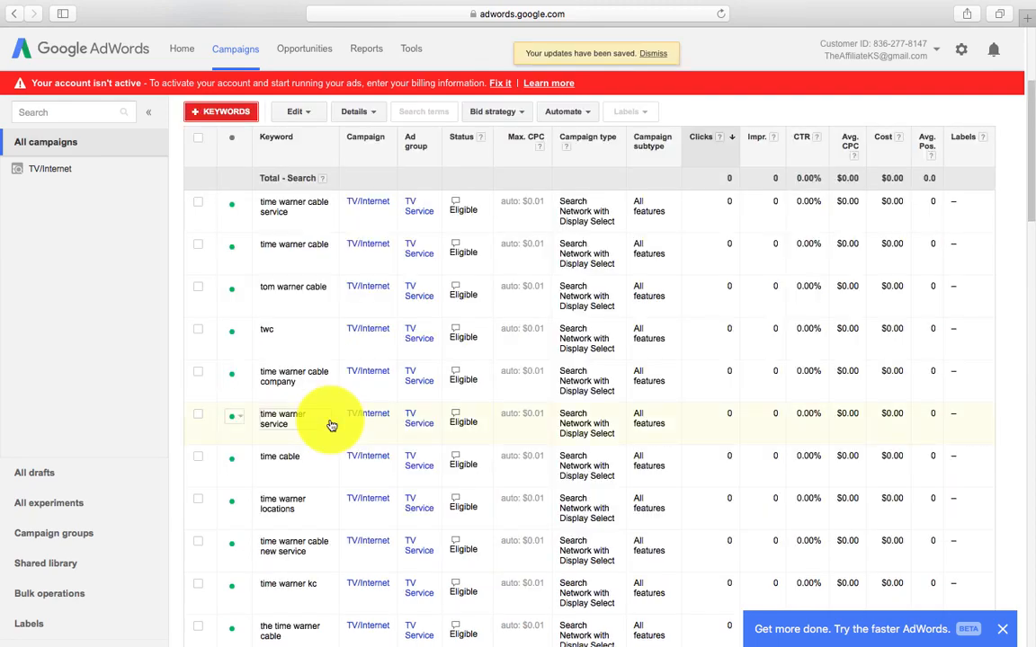
Step: Review the 328 saved keywords and dismiss the 'Try the faster AdWords' banner
scroll(331, 424, down, 20)
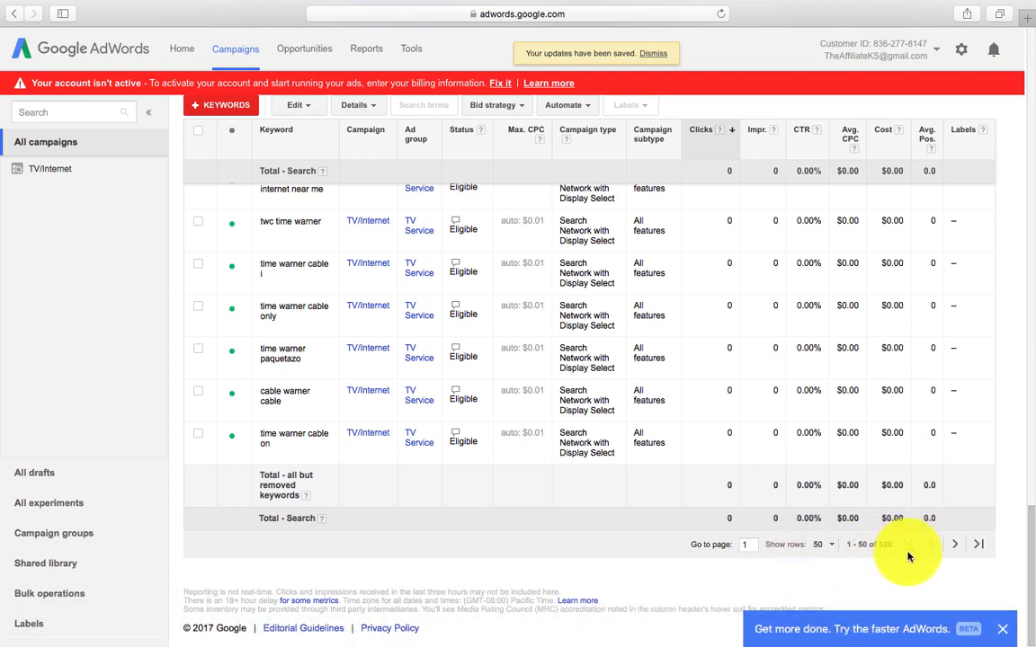
click(1002, 628)
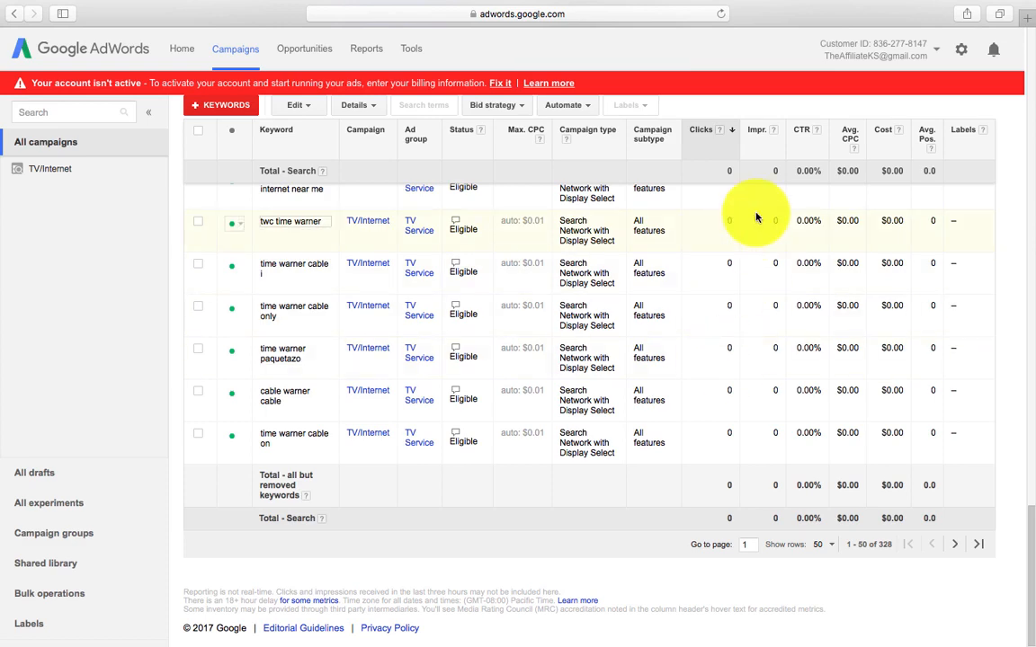
scroll(755, 217, up, 10)
scroll(755, 217, up, 15)
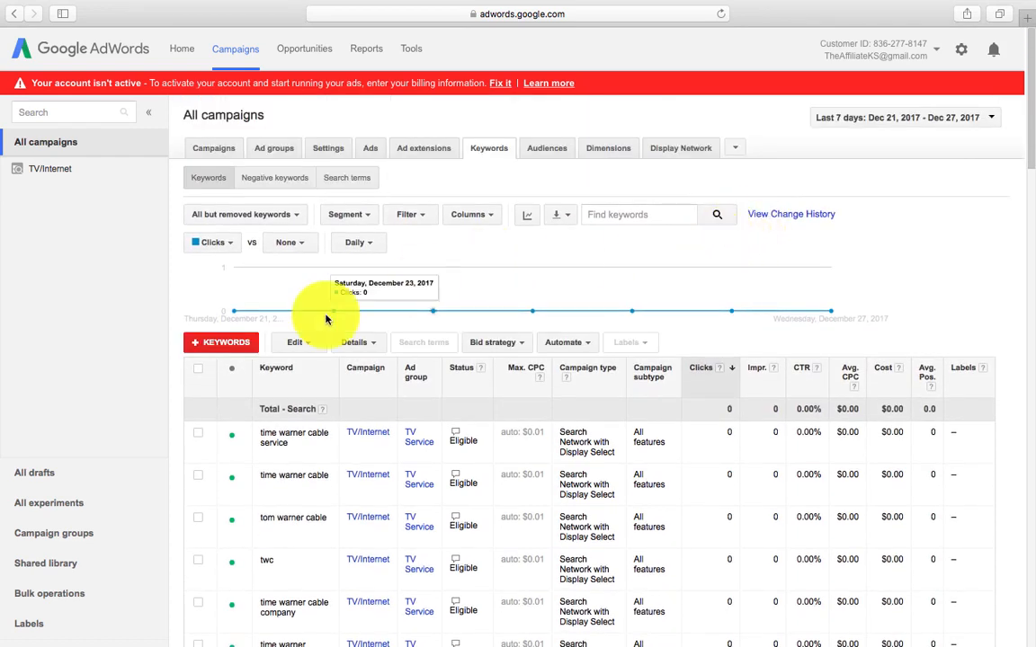
Step: Start another keyword addition targeting TV/Internet > TV Service and look over the time warner cable suggestions
click(216, 347)
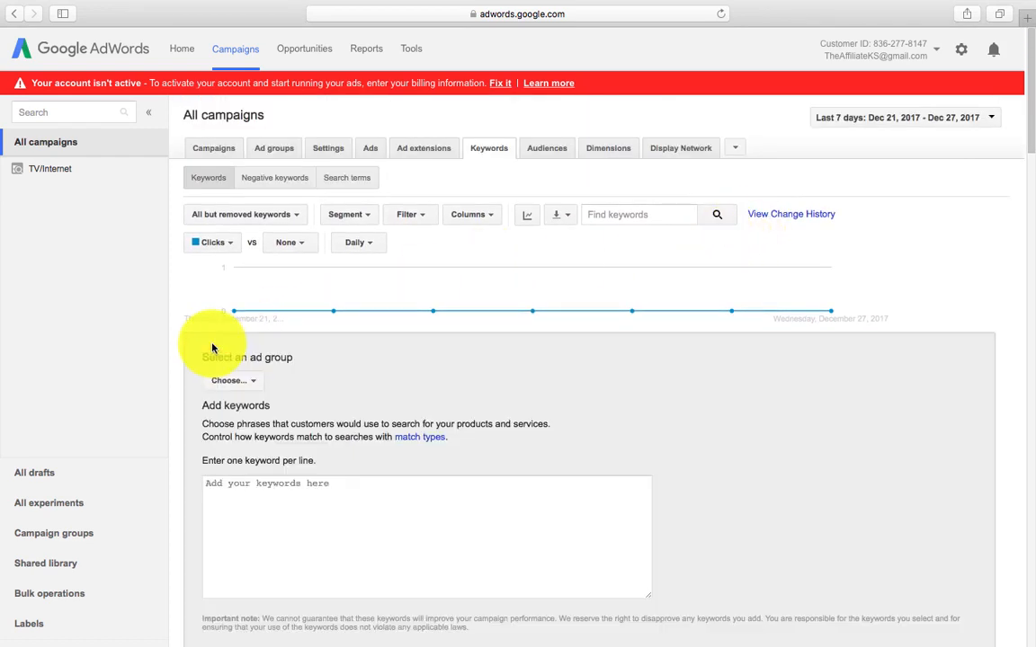
click(250, 387)
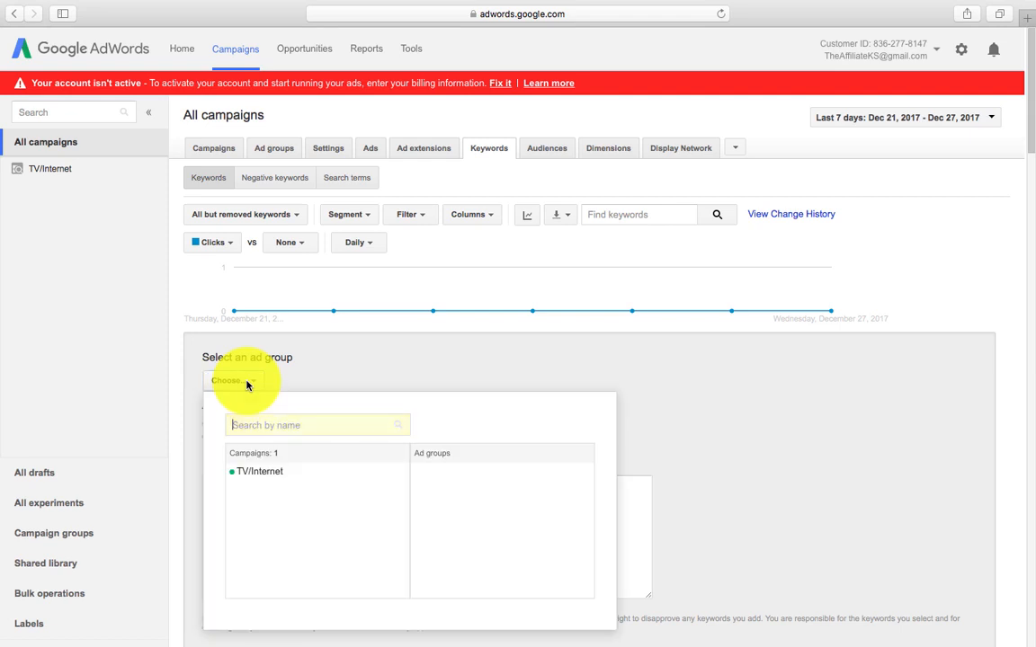
click(262, 471)
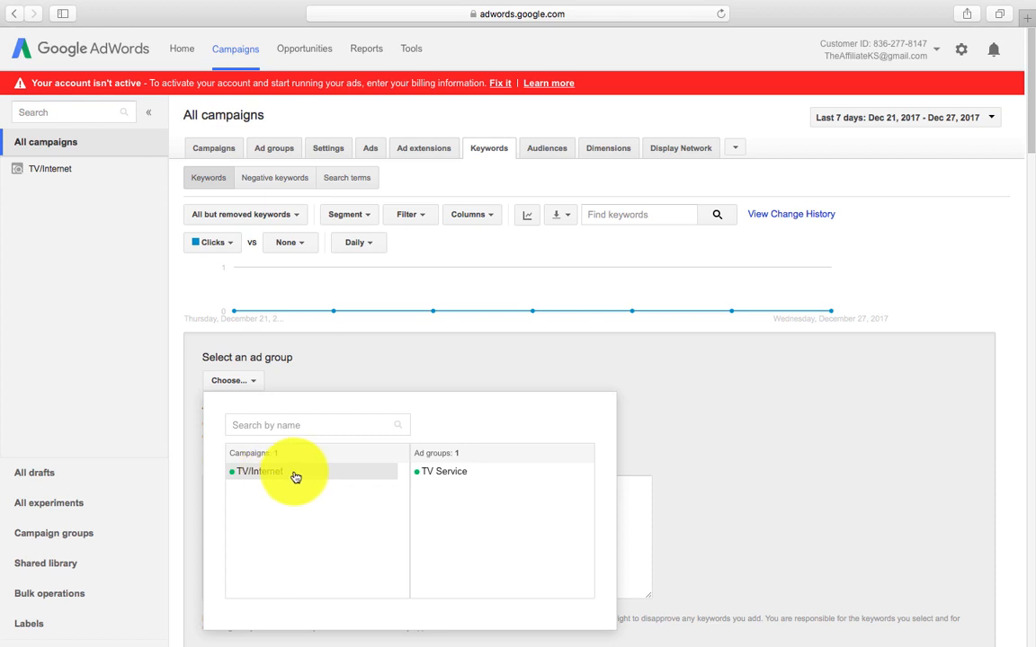
click(443, 476)
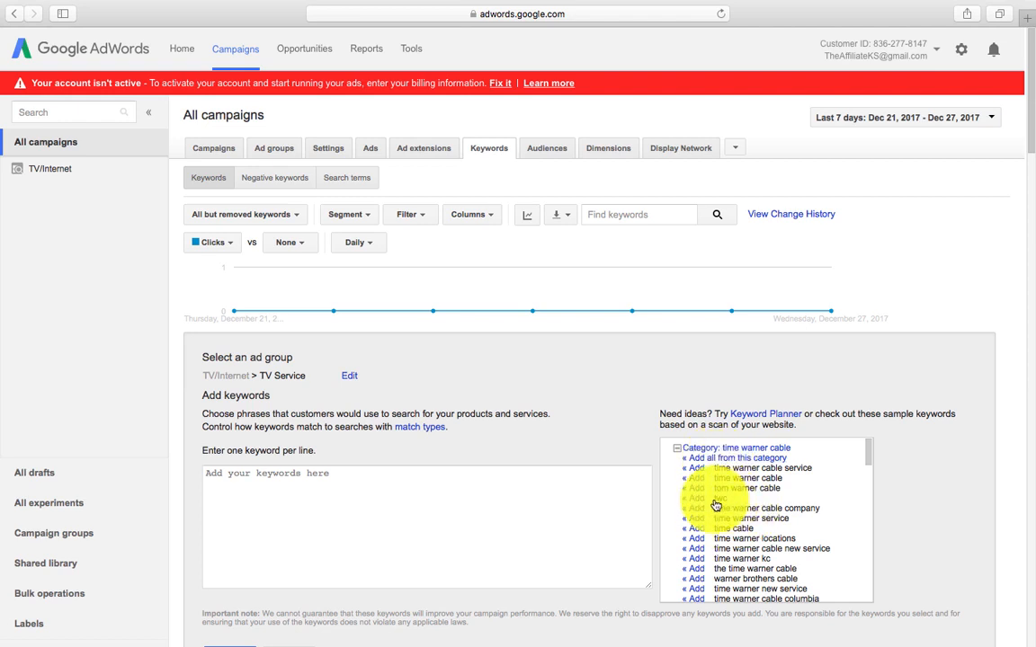
scroll(744, 575, down, 5)
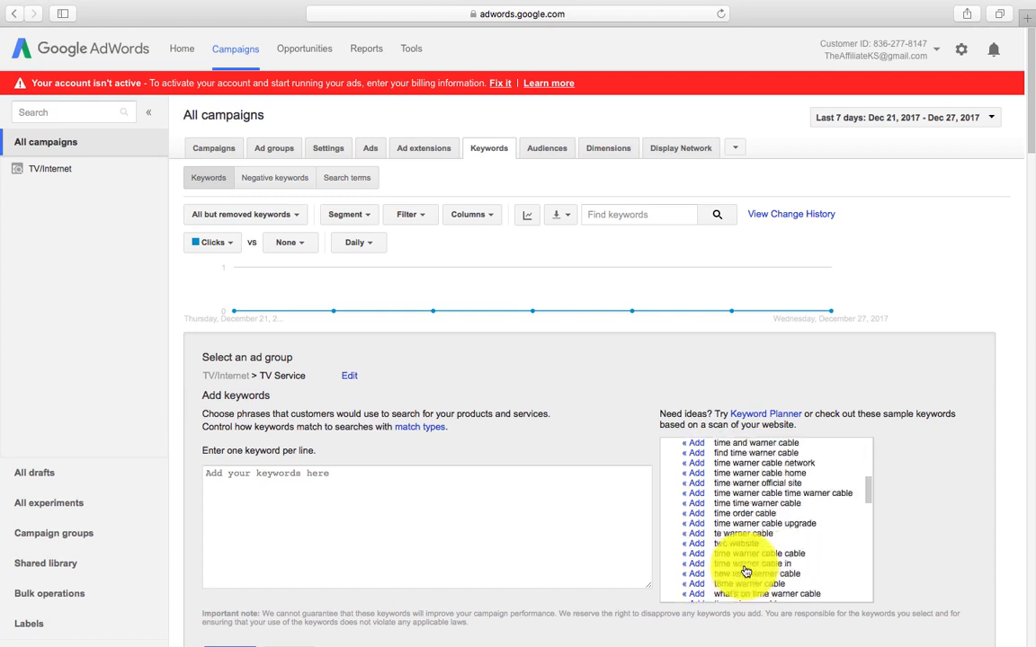
scroll(745, 572, up, 5)
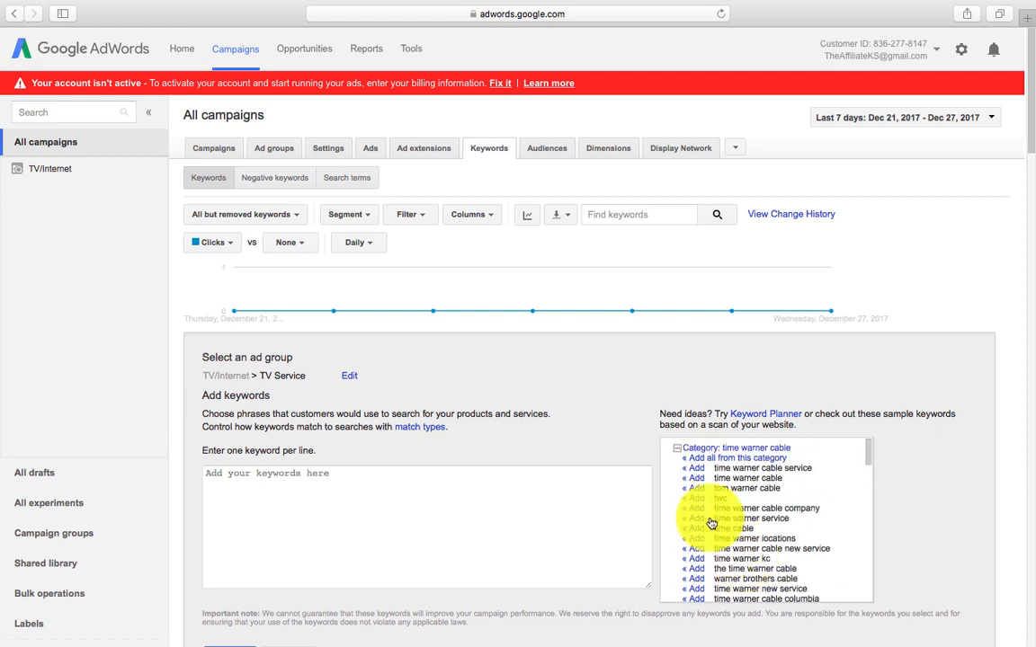
Step: Add all keywords from the time warner, twcable, bright house, dish, directv and similar categories
click(703, 463)
click(679, 454)
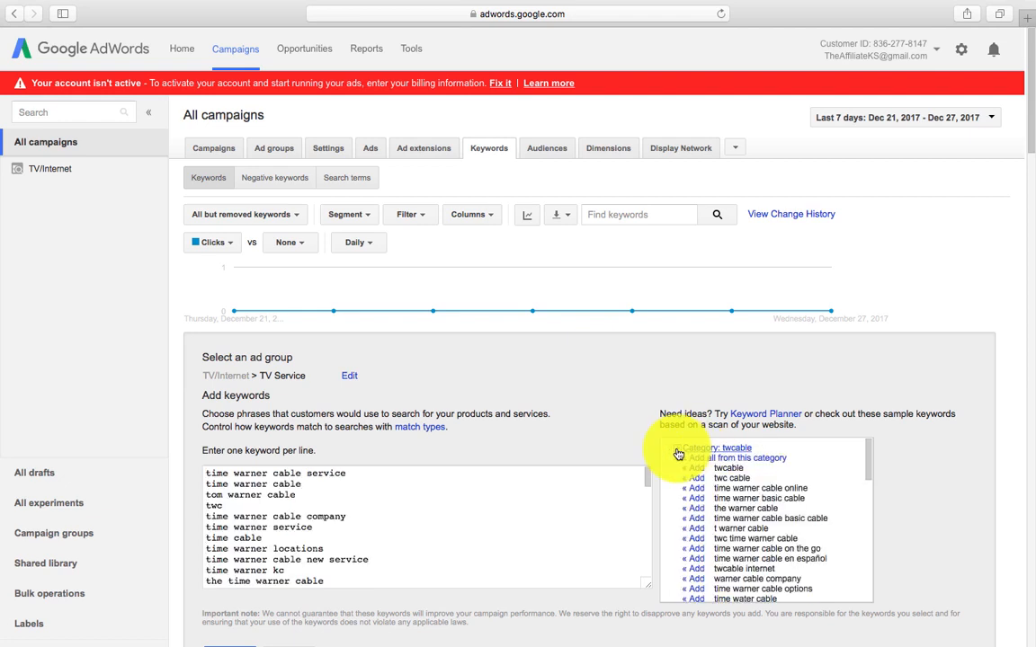
click(693, 462)
click(680, 450)
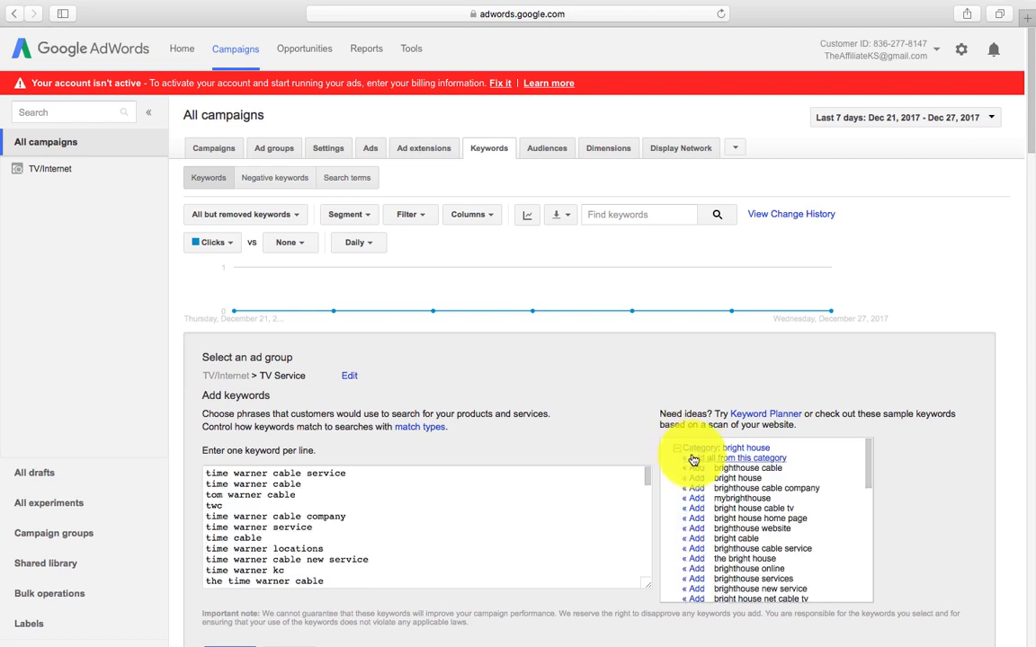
click(694, 458)
click(678, 449)
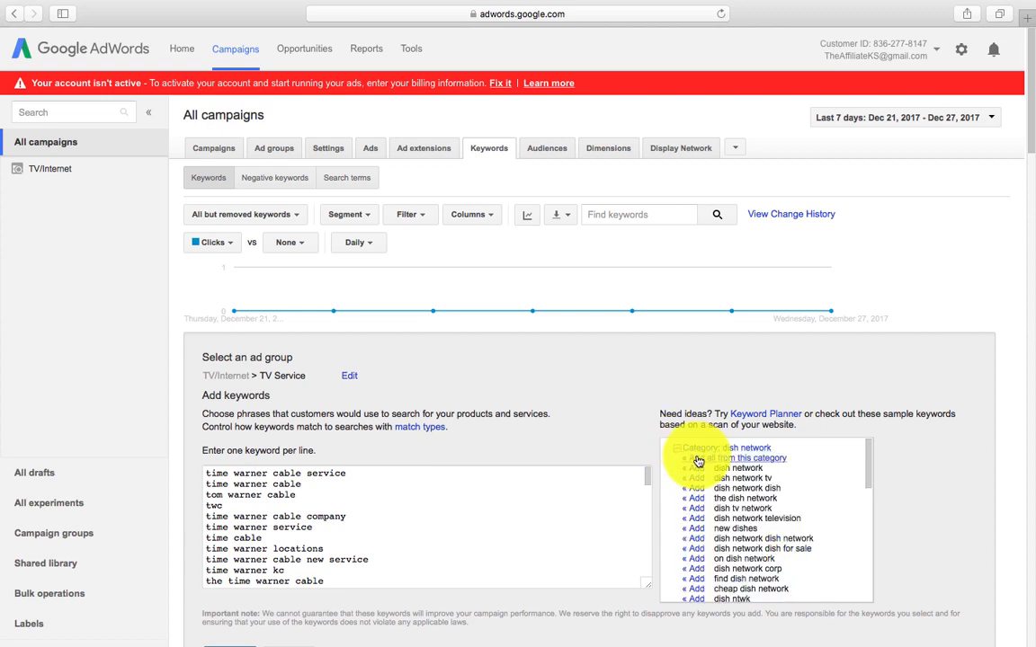
click(698, 461)
click(678, 449)
click(693, 457)
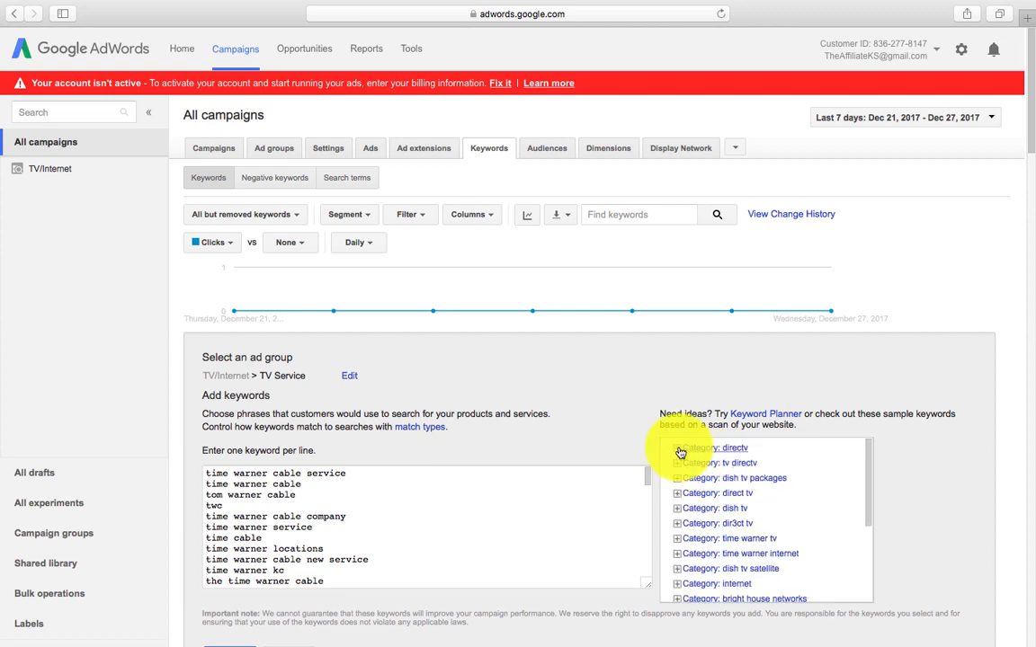
click(678, 449)
click(693, 458)
click(678, 450)
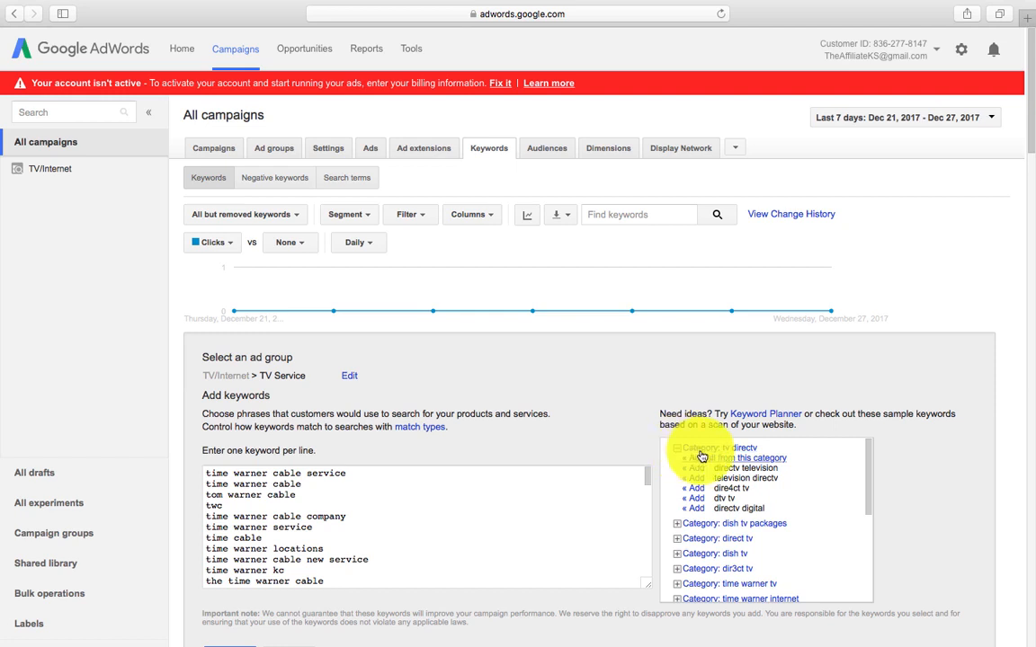
click(700, 458)
click(678, 449)
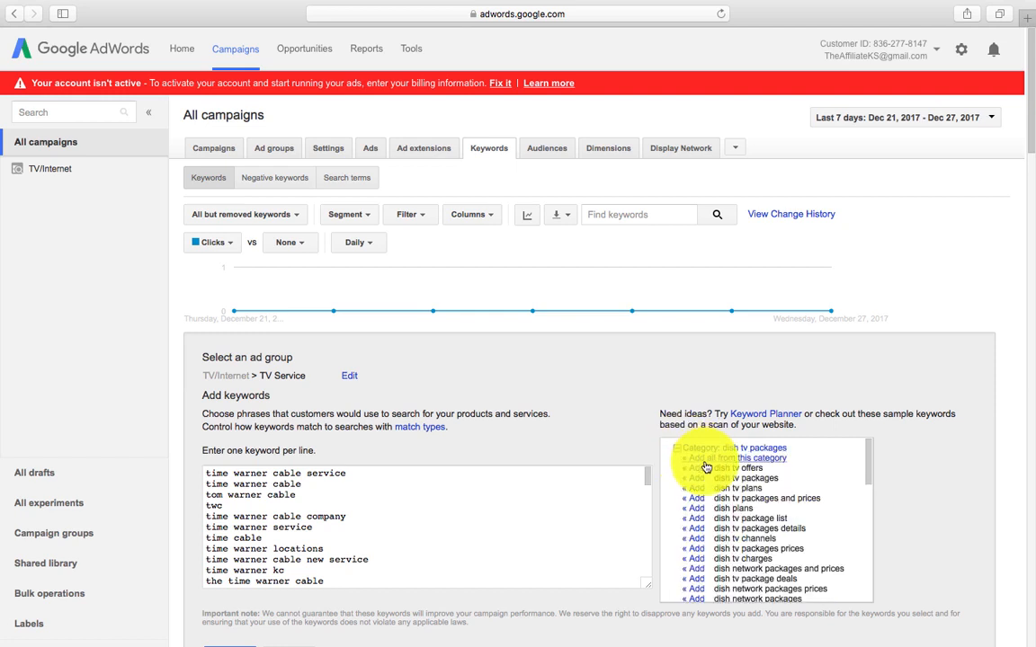
click(705, 461)
click(678, 449)
click(695, 460)
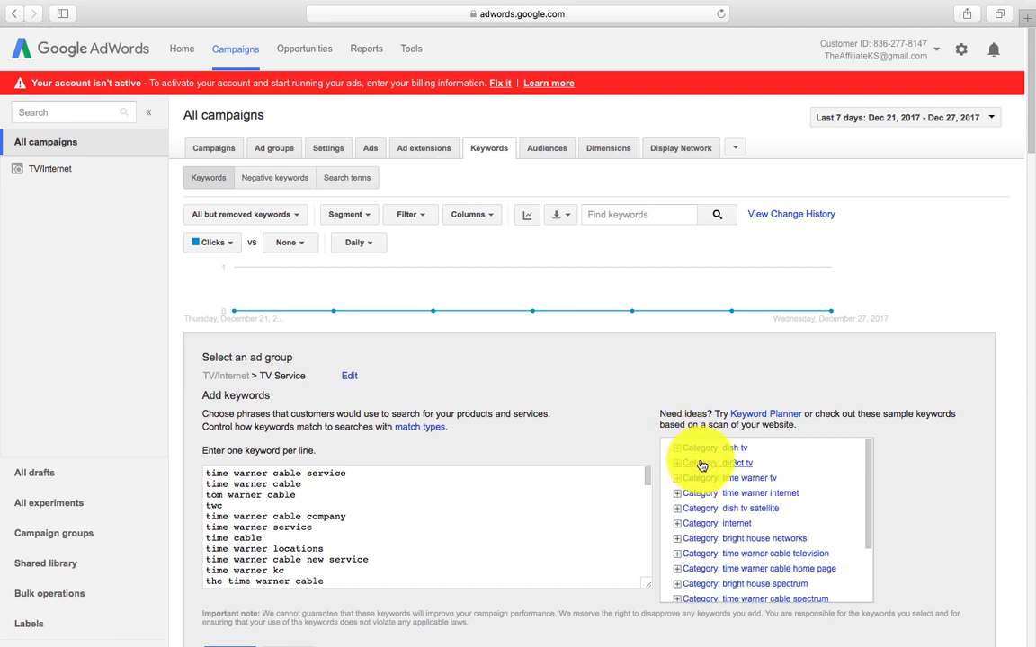
click(678, 449)
click(693, 459)
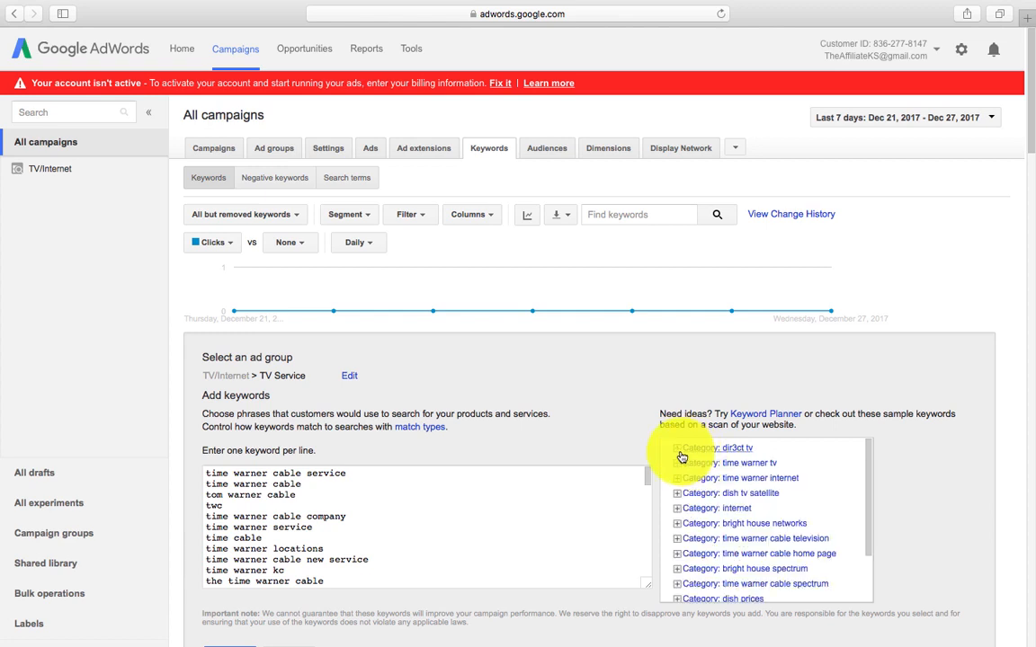
click(678, 449)
click(720, 459)
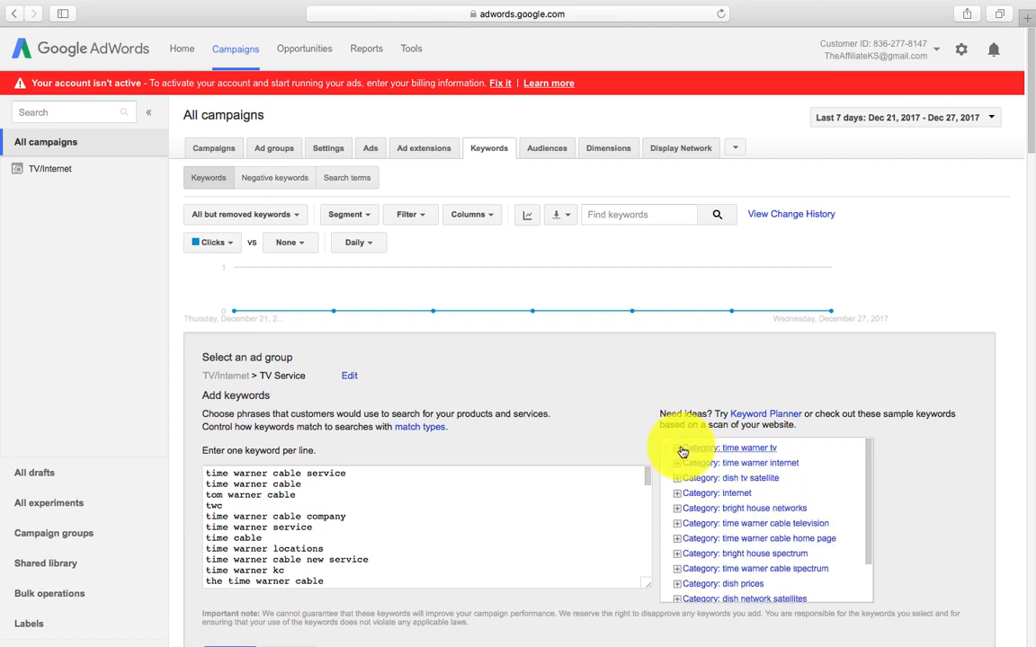
click(680, 449)
click(704, 460)
click(679, 449)
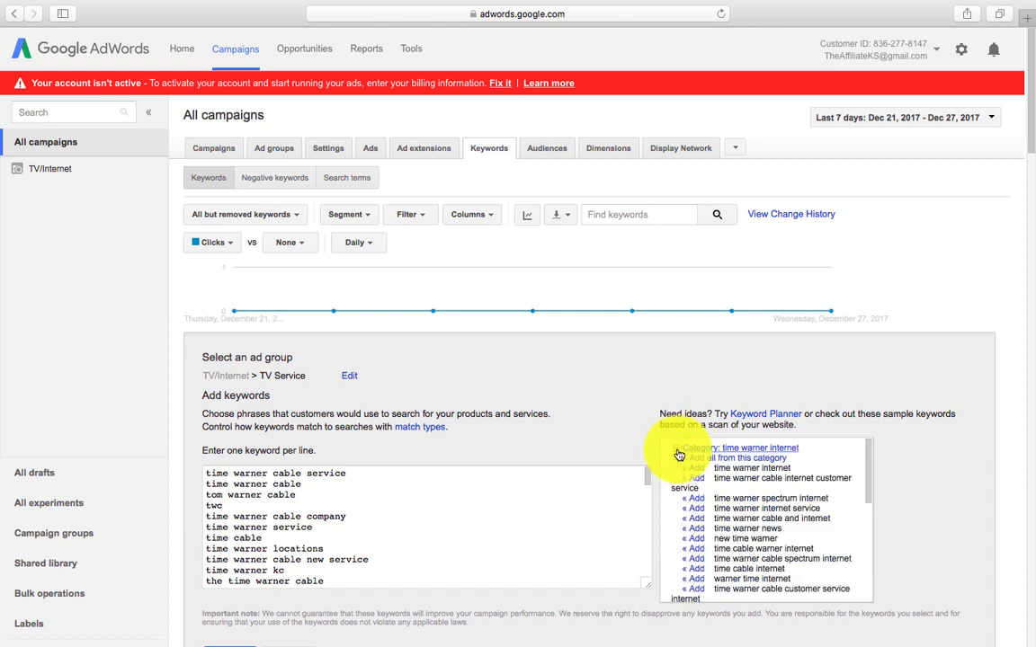
click(708, 466)
Step: Add the remaining categories, including dish tv satellite, bright house spectrum, dish prices and time warner inc
click(680, 450)
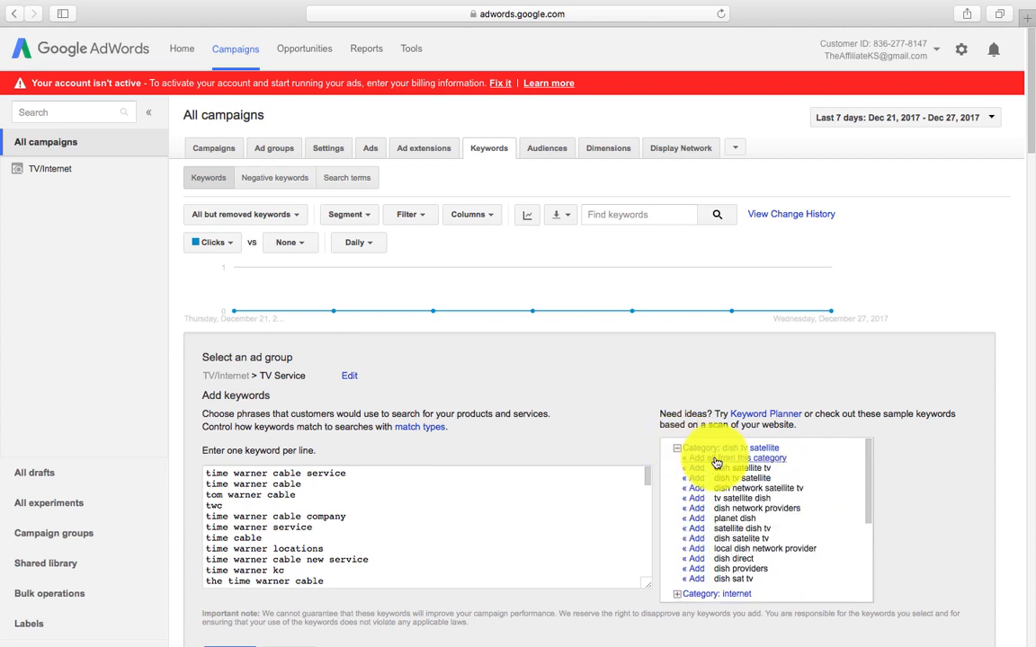
click(717, 461)
click(682, 450)
click(704, 459)
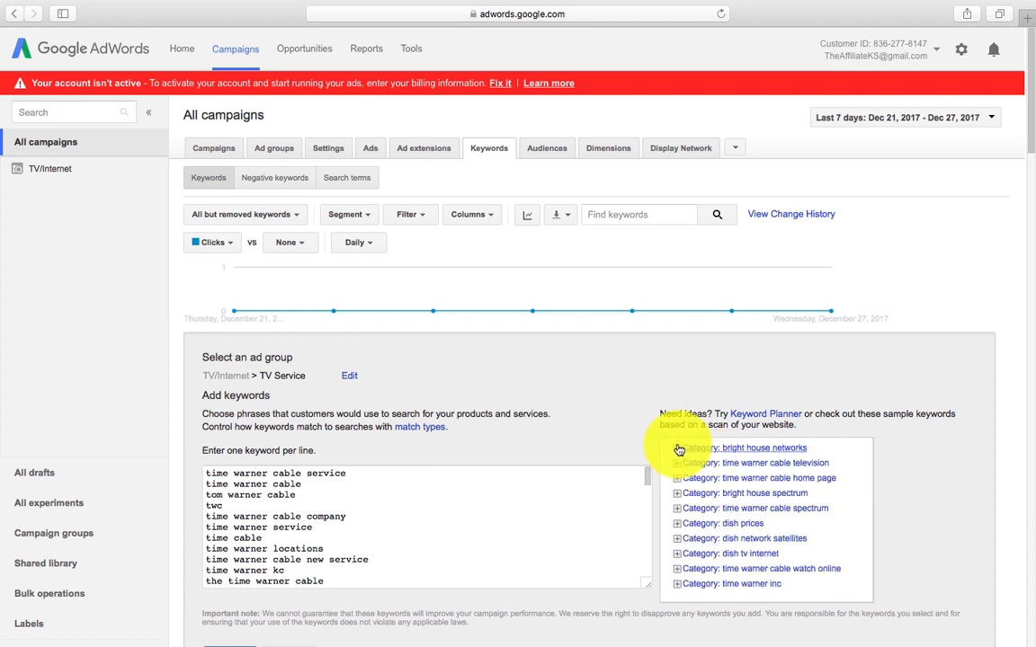
click(680, 450)
click(702, 462)
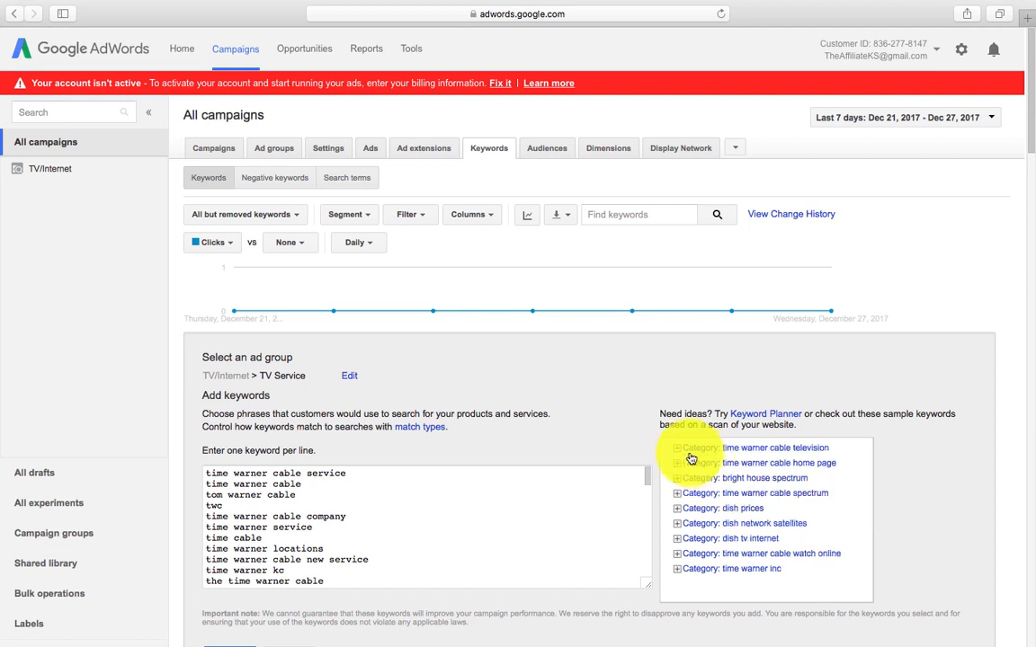
click(679, 451)
click(708, 461)
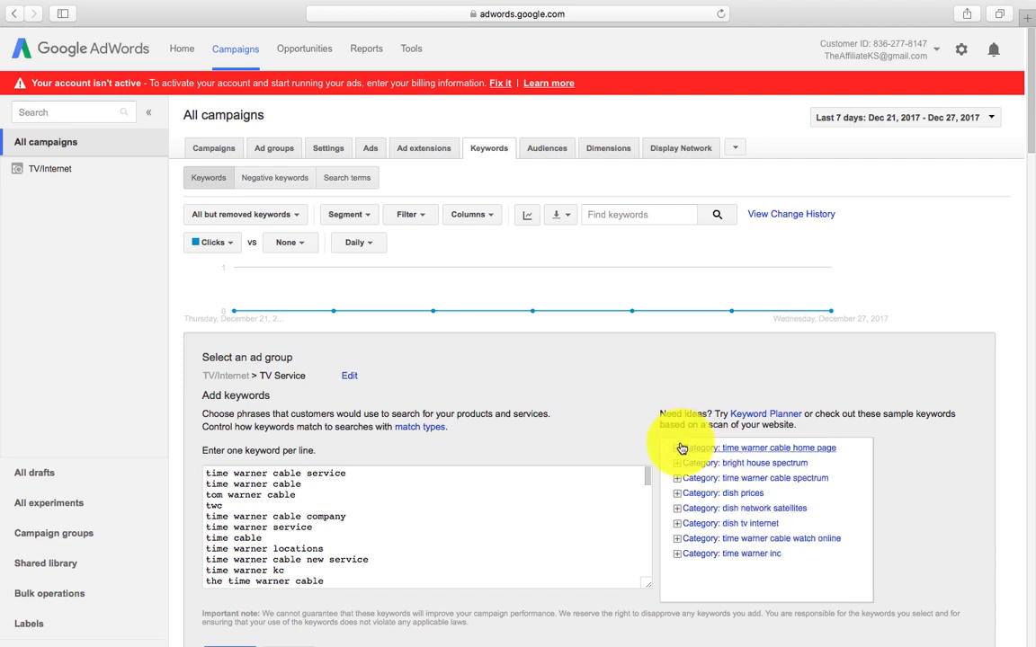
click(680, 450)
click(703, 461)
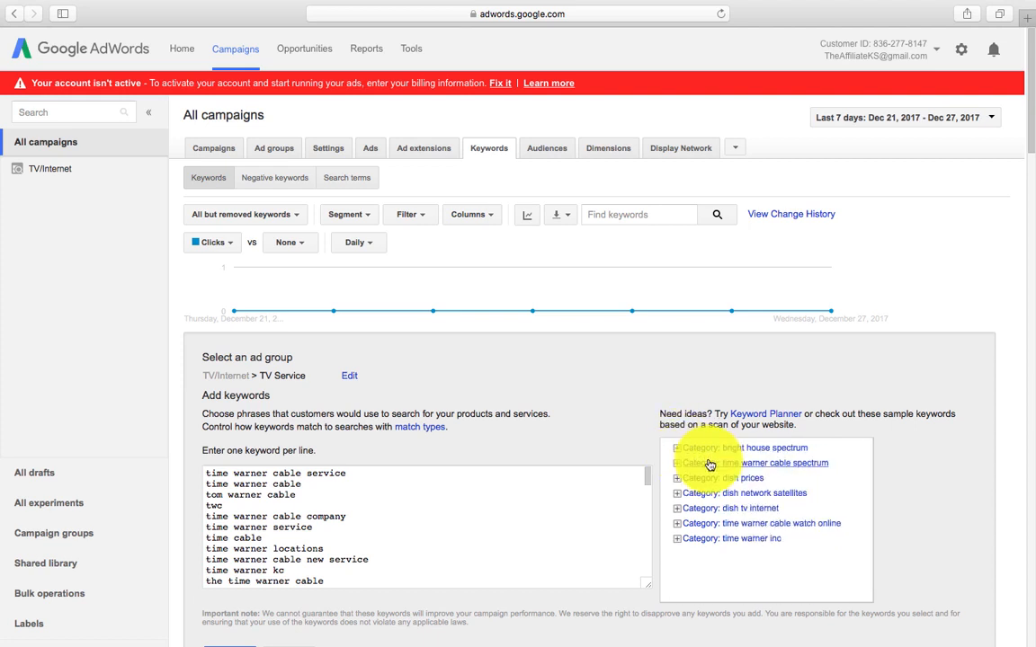
click(679, 449)
click(702, 459)
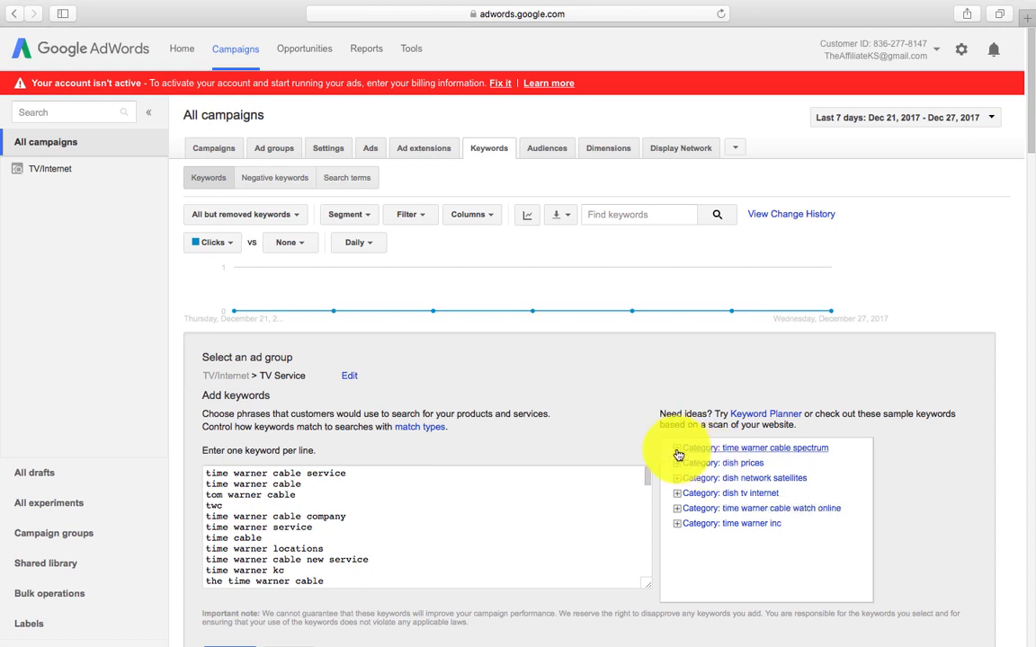
click(678, 450)
click(710, 461)
click(678, 449)
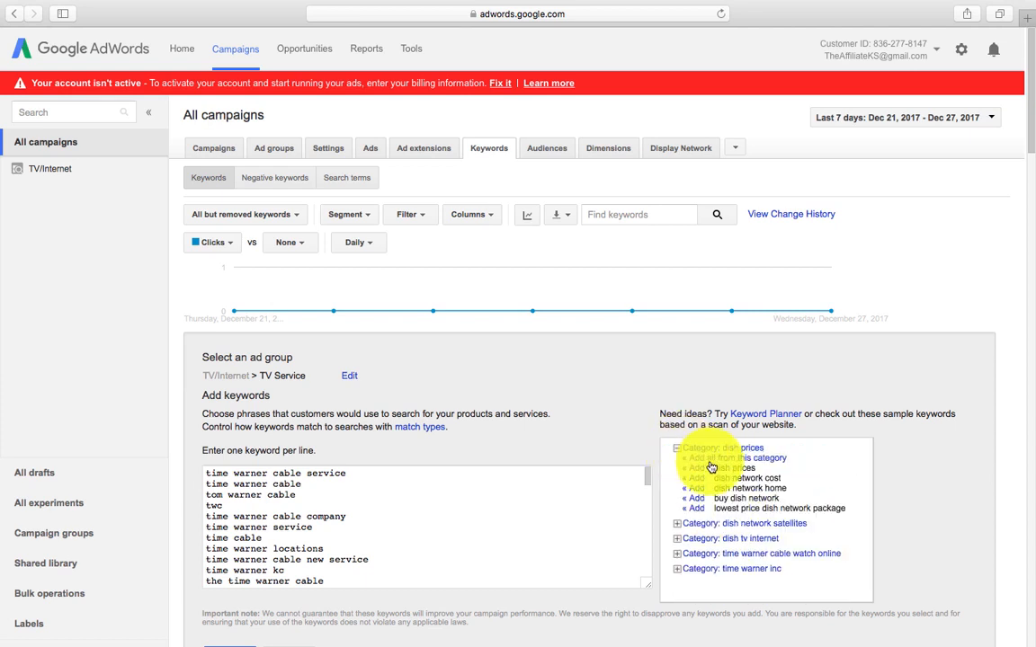
click(708, 459)
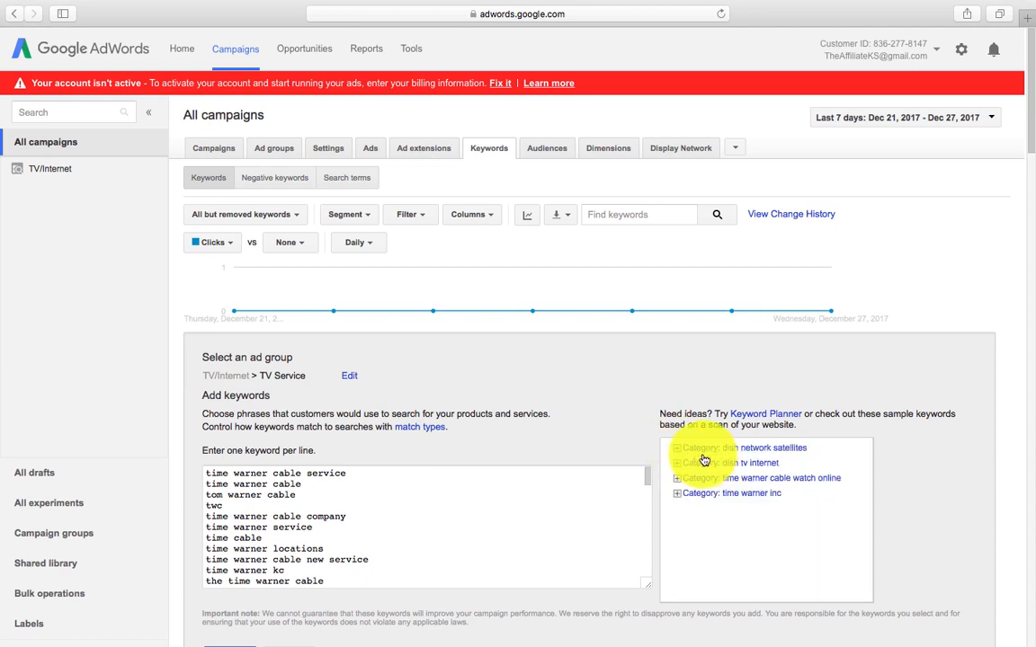
click(679, 450)
click(701, 459)
click(679, 449)
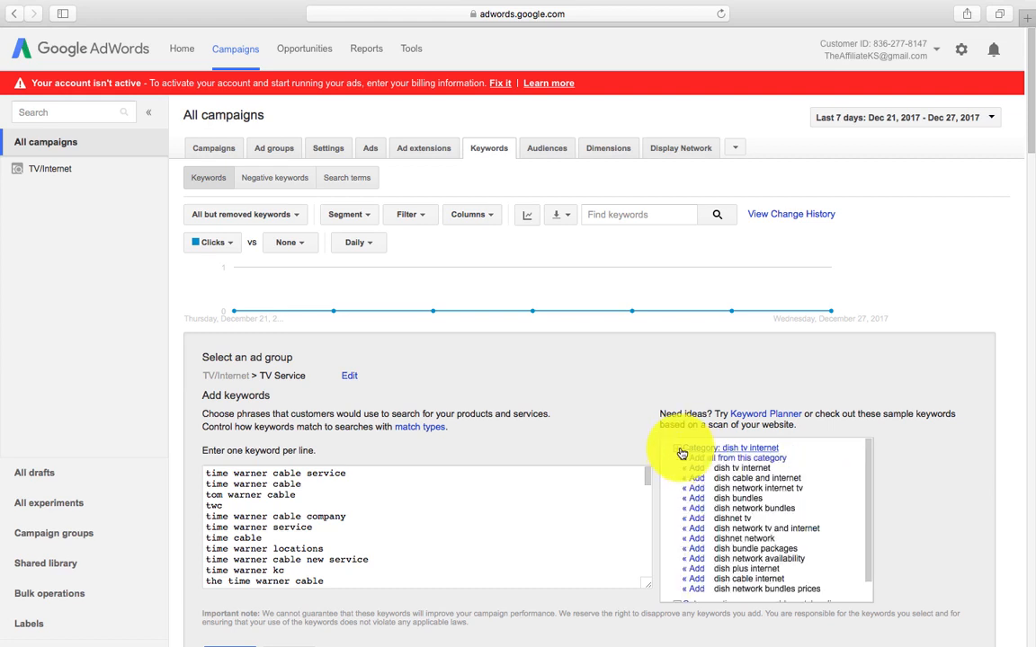
click(709, 459)
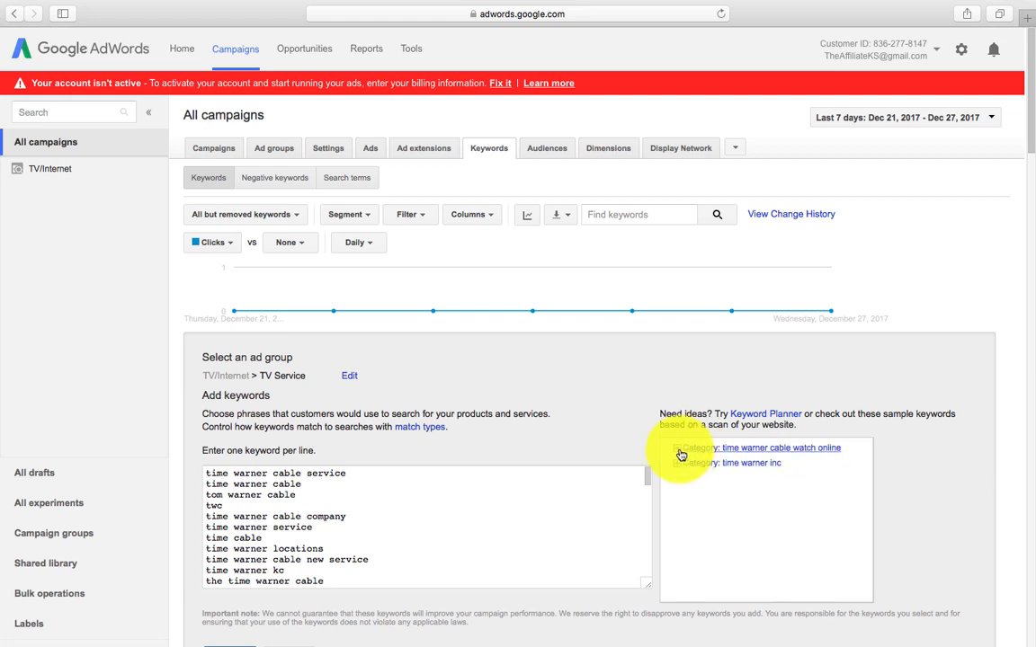
click(678, 448)
click(710, 463)
click(678, 448)
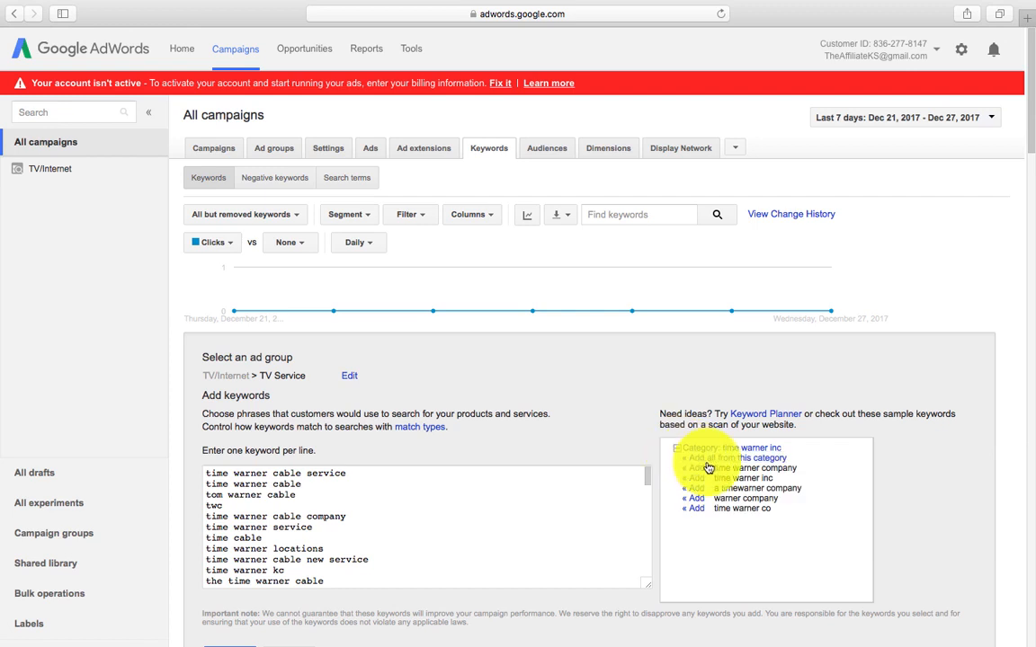
click(707, 460)
scroll(549, 542, down, 5)
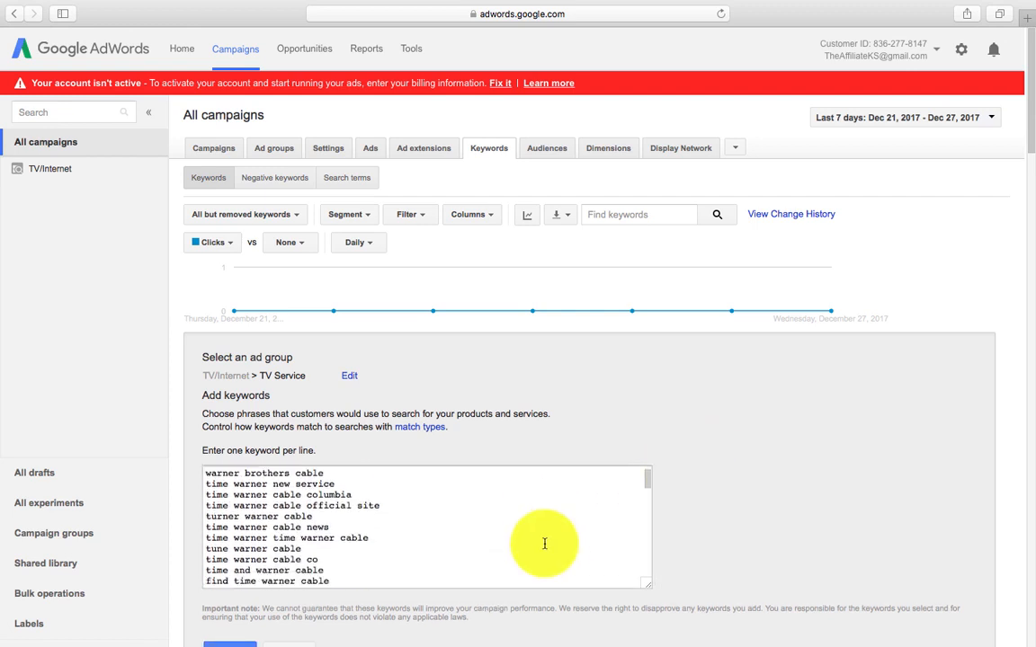
scroll(544, 543, down, 5)
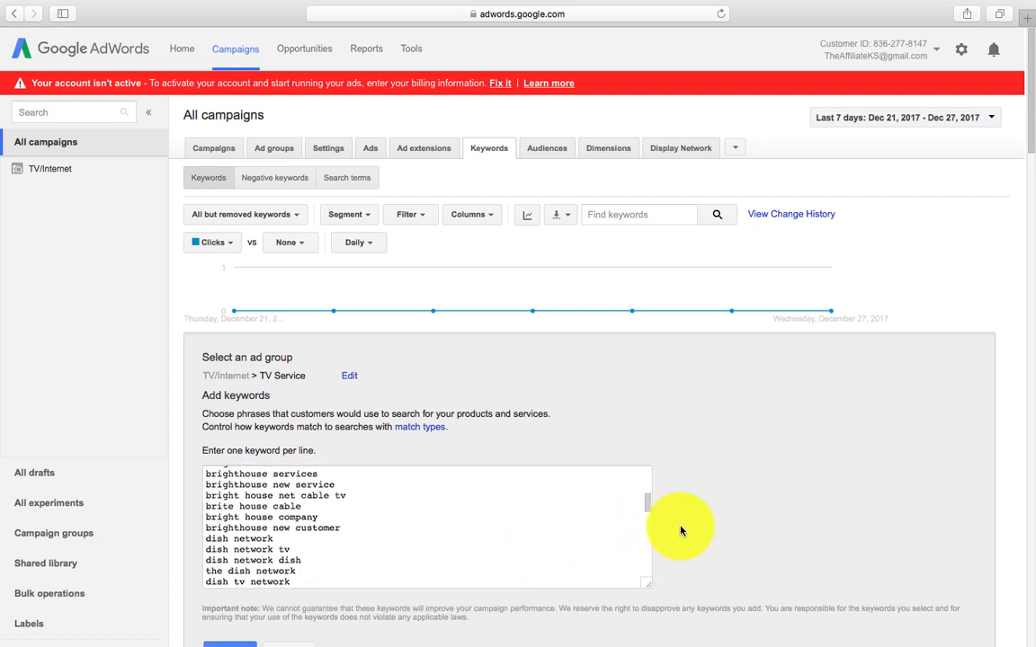
scroll(681, 531, down, 3)
Step: Save the added keywords to TV Service and select the 'time warner cable new company' keyword
click(238, 440)
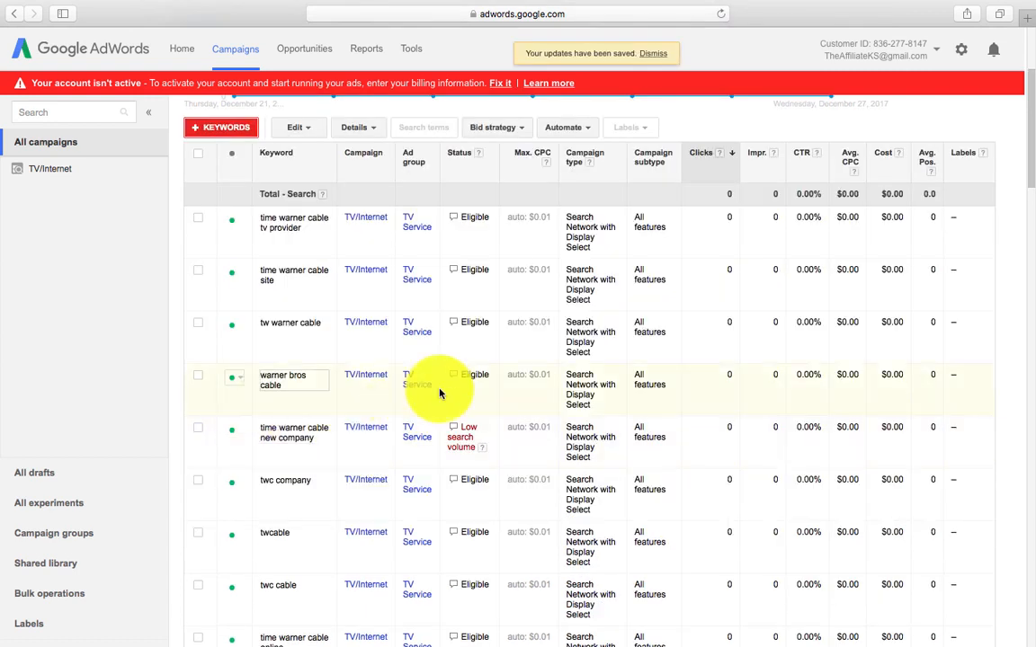
scroll(537, 439, down, 2)
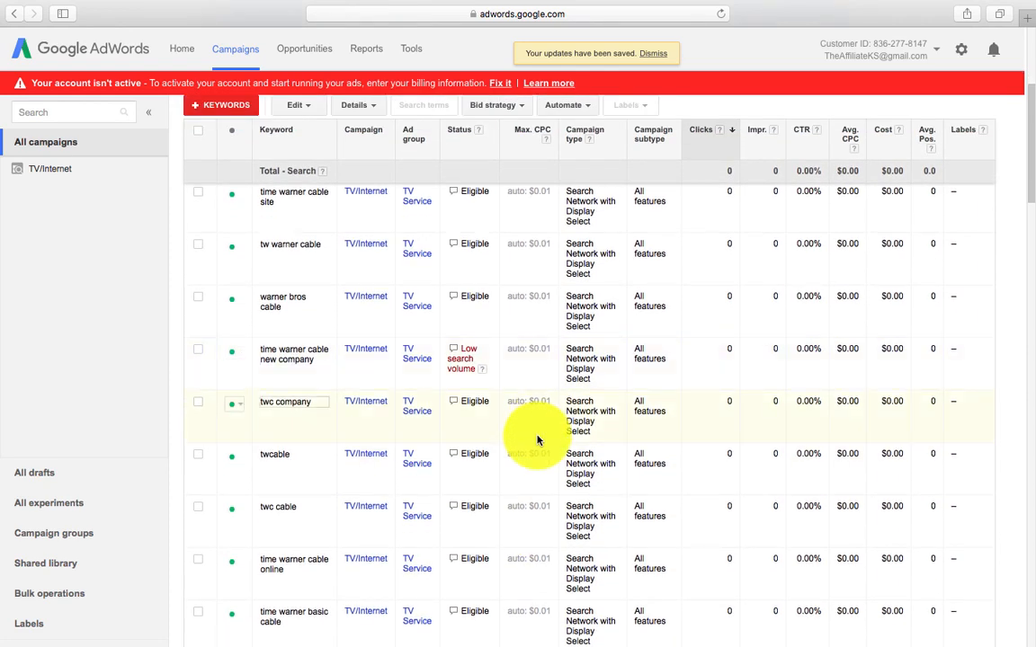
click(198, 351)
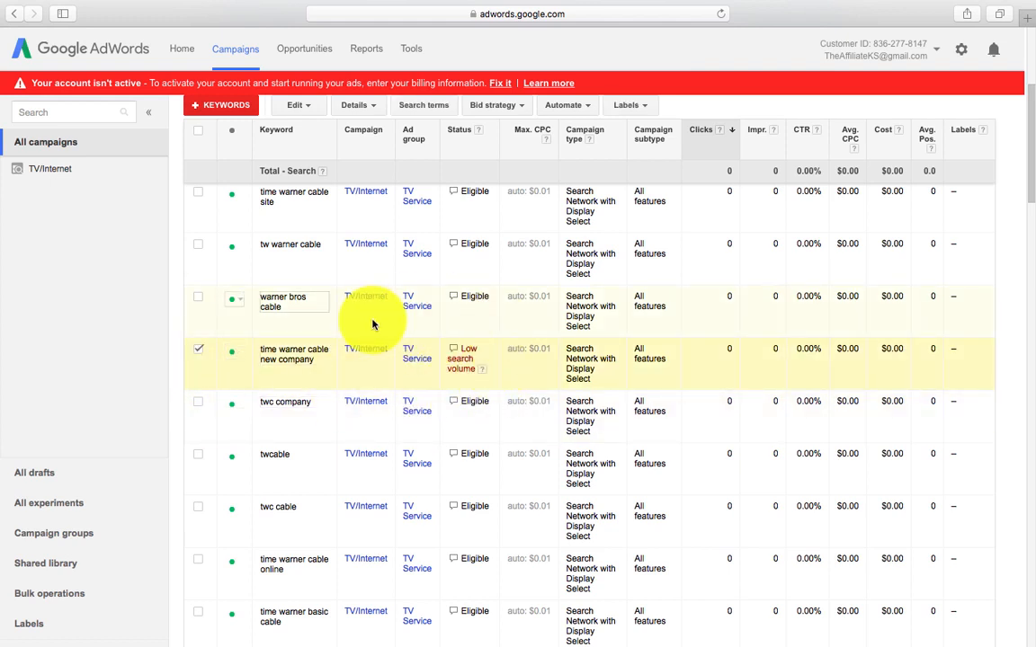
Step: Remove the selected keyword, leaving 593 eligible keywords in the list
click(306, 106)
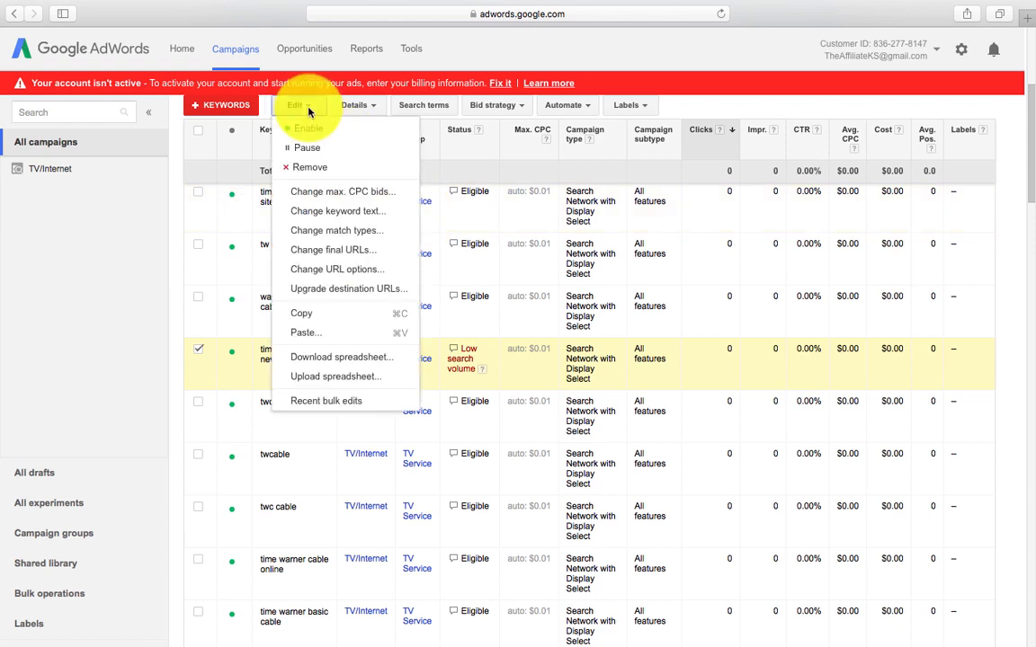
click(323, 171)
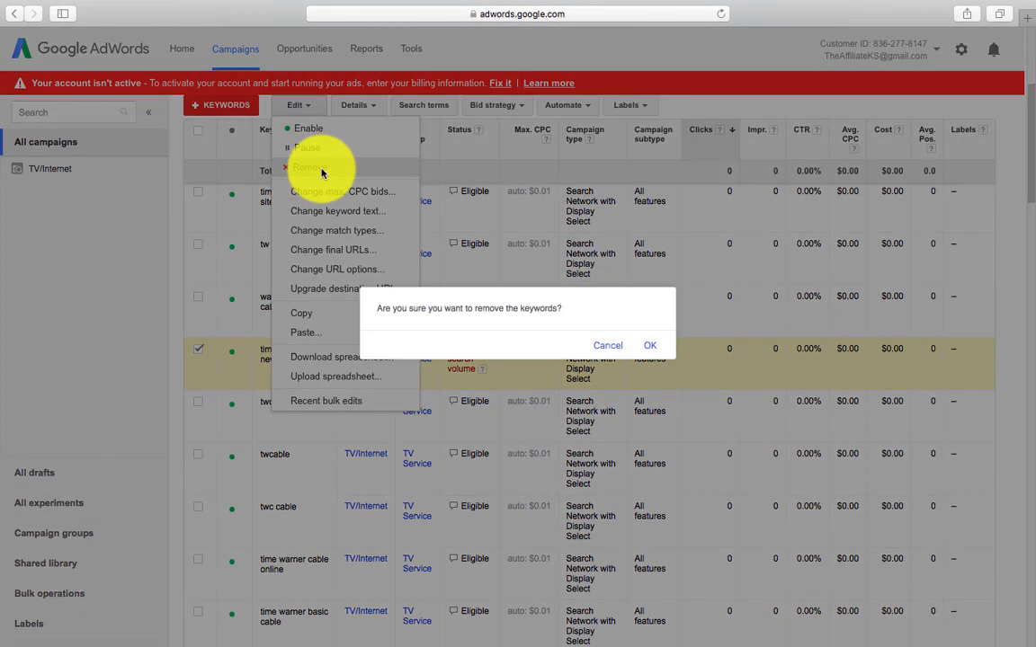
click(654, 348)
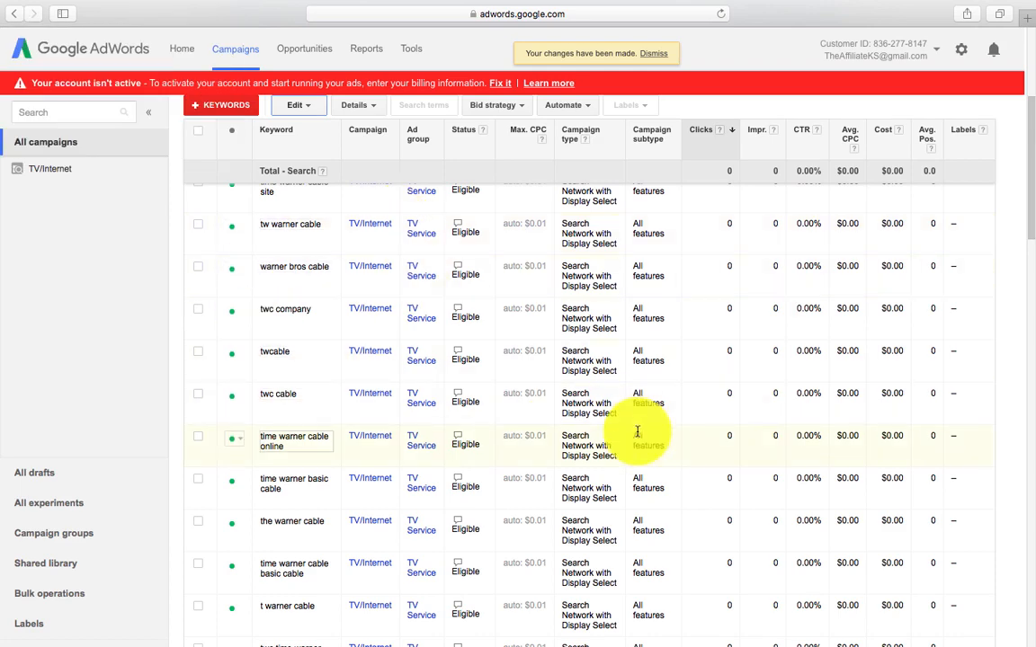
scroll(780, 565, down, 10)
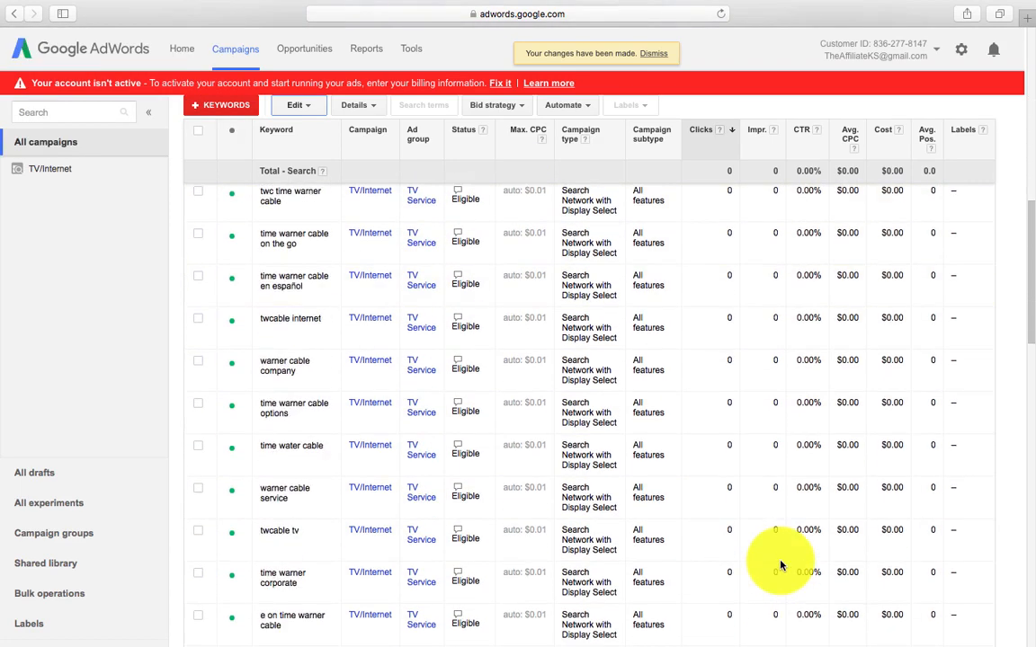
scroll(781, 565, down, 2)
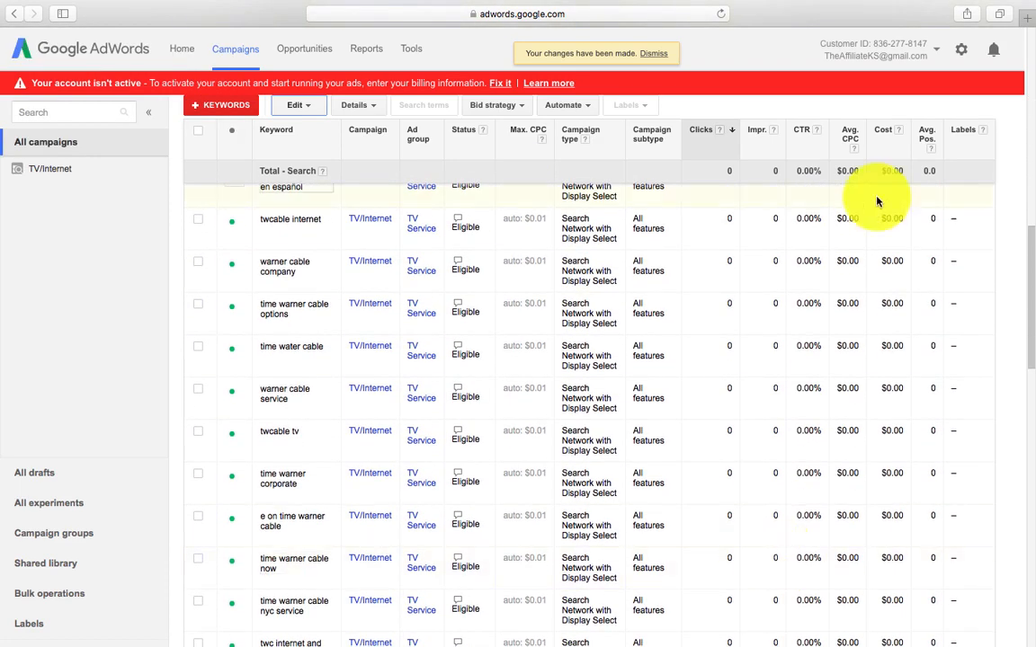
scroll(893, 338, down, 15)
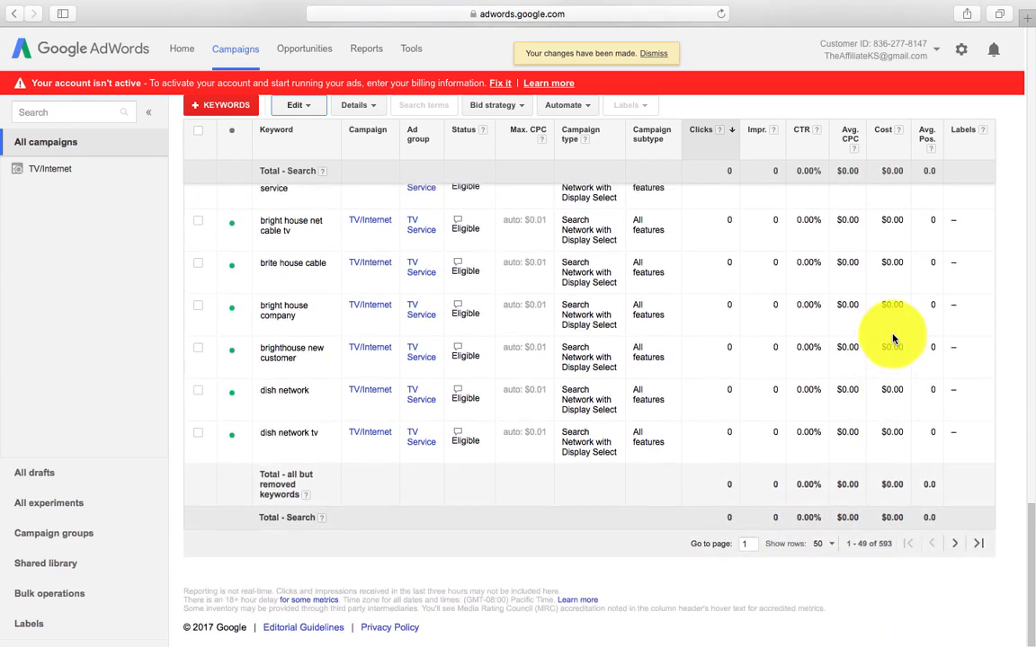
scroll(748, 279, up, 1)
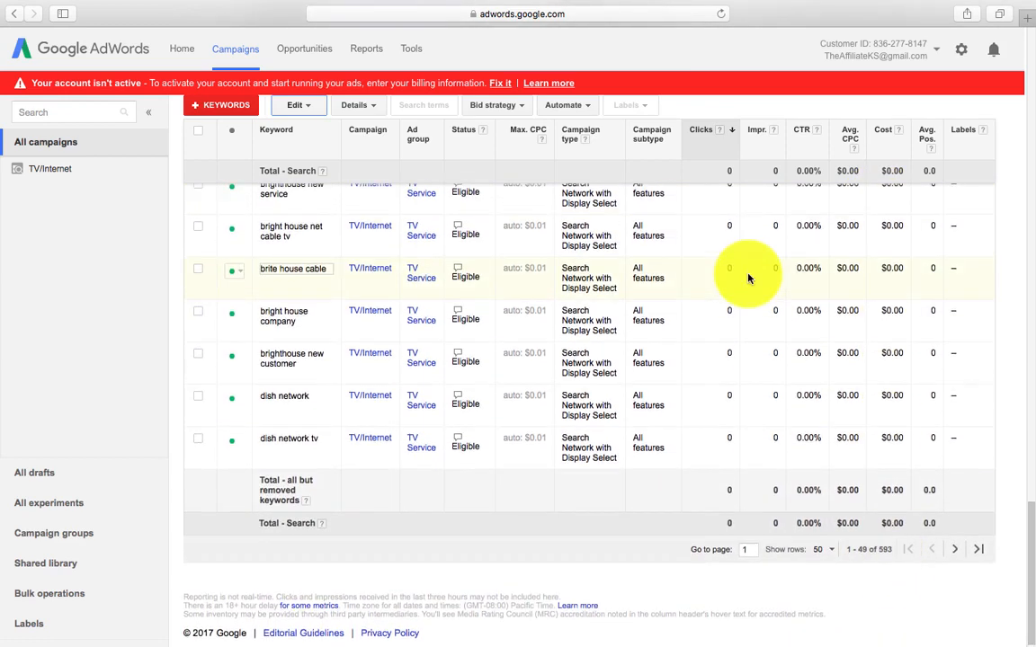
scroll(832, 377, up, 20)
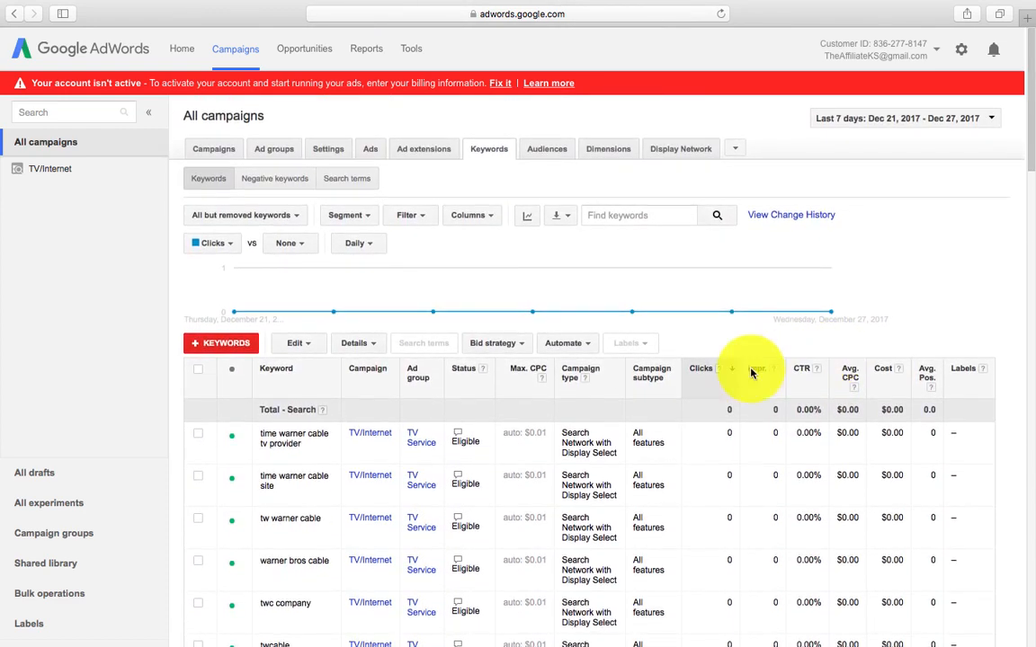
Step: Go to Ad extensions and begin a new account-level sitelink extension
click(415, 155)
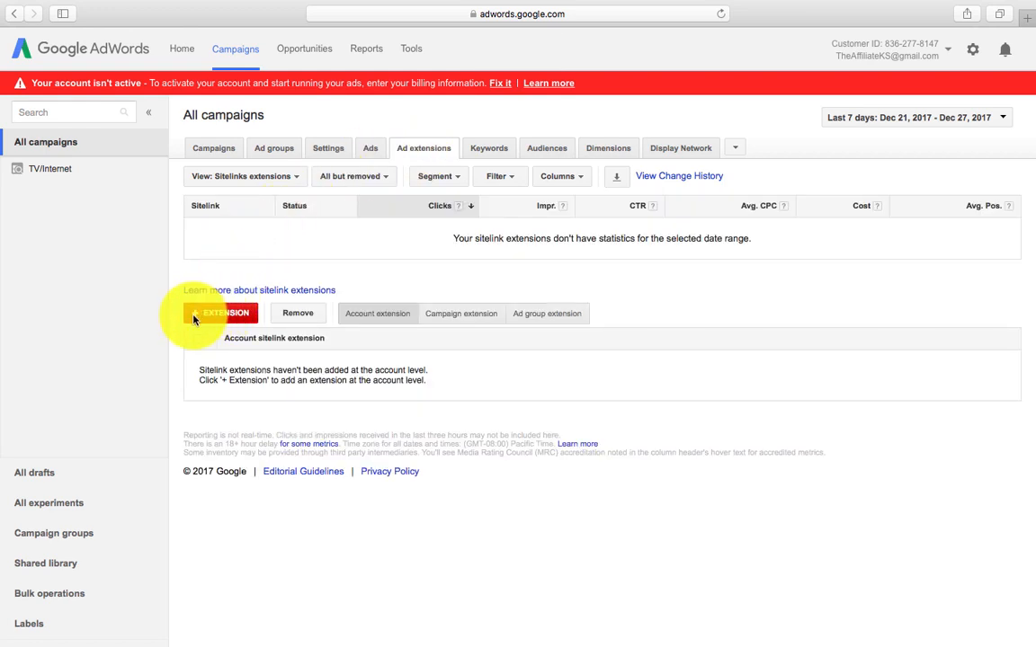
click(220, 313)
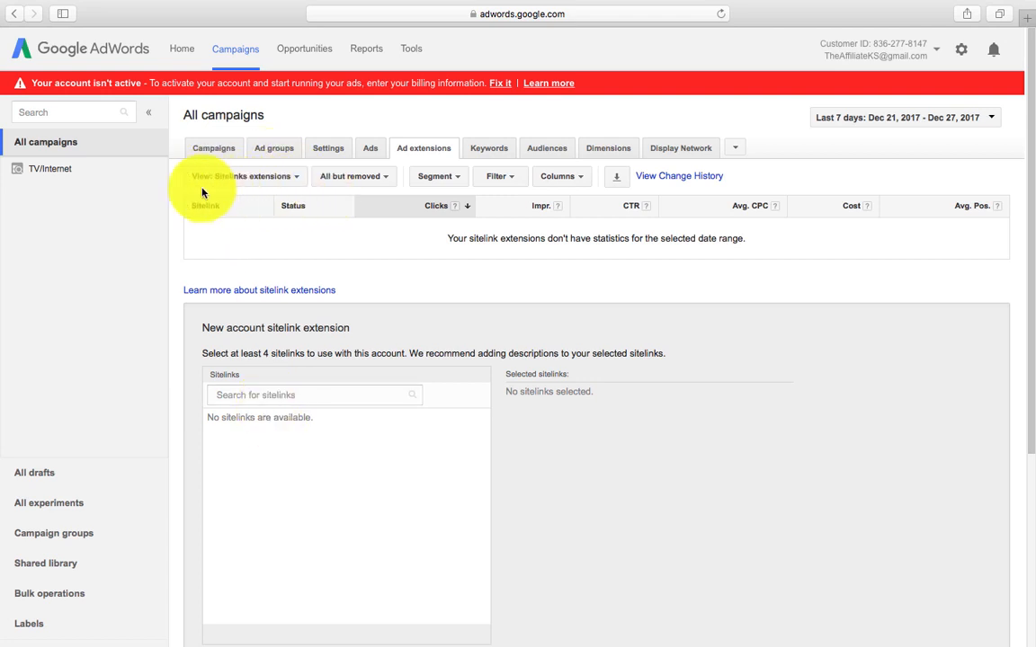
Step: Switch the view to Callout extensions and create a new callout for a new account extension
click(299, 181)
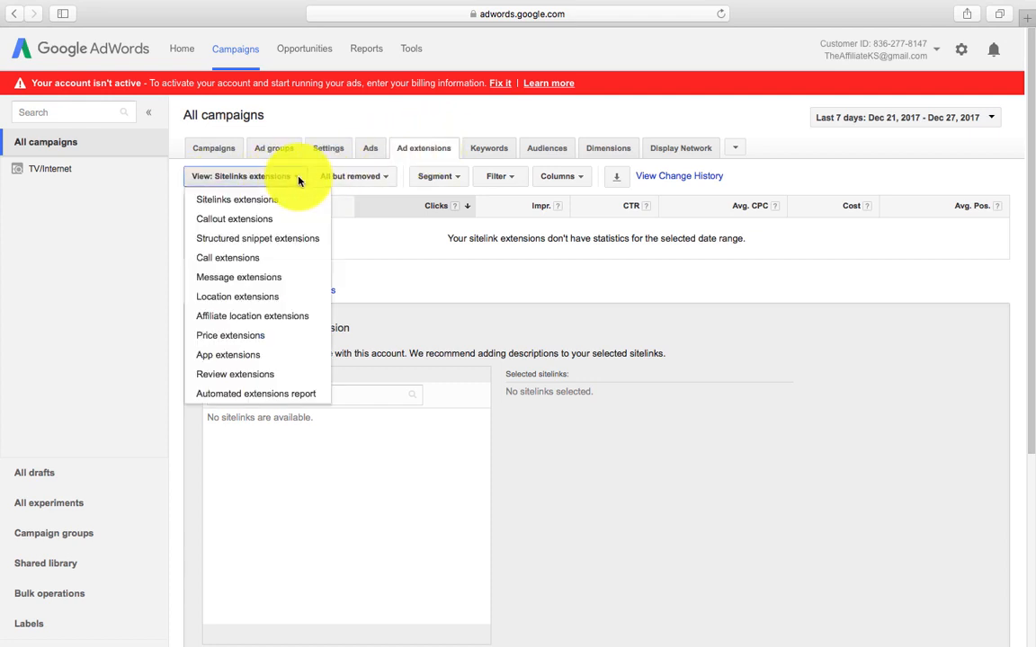
click(285, 221)
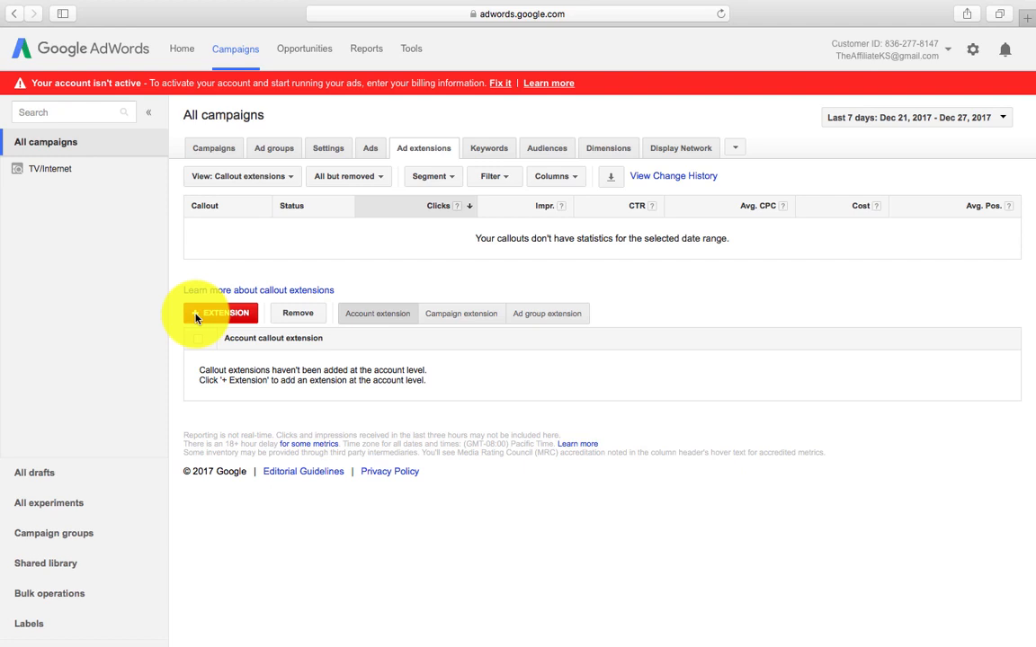
click(220, 313)
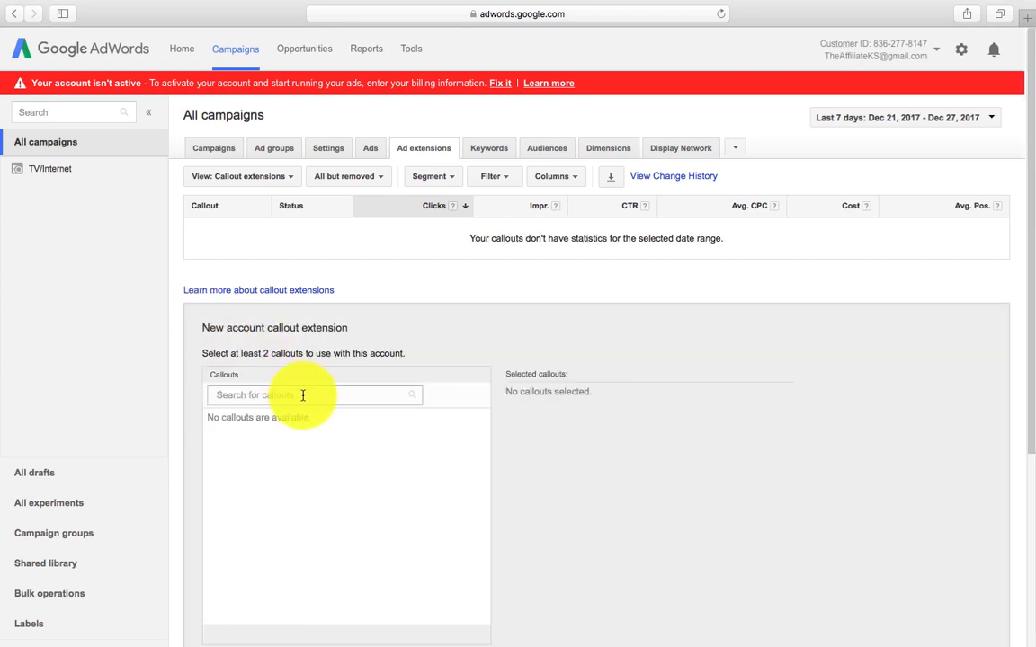
click(303, 395)
scroll(331, 451, down, 4)
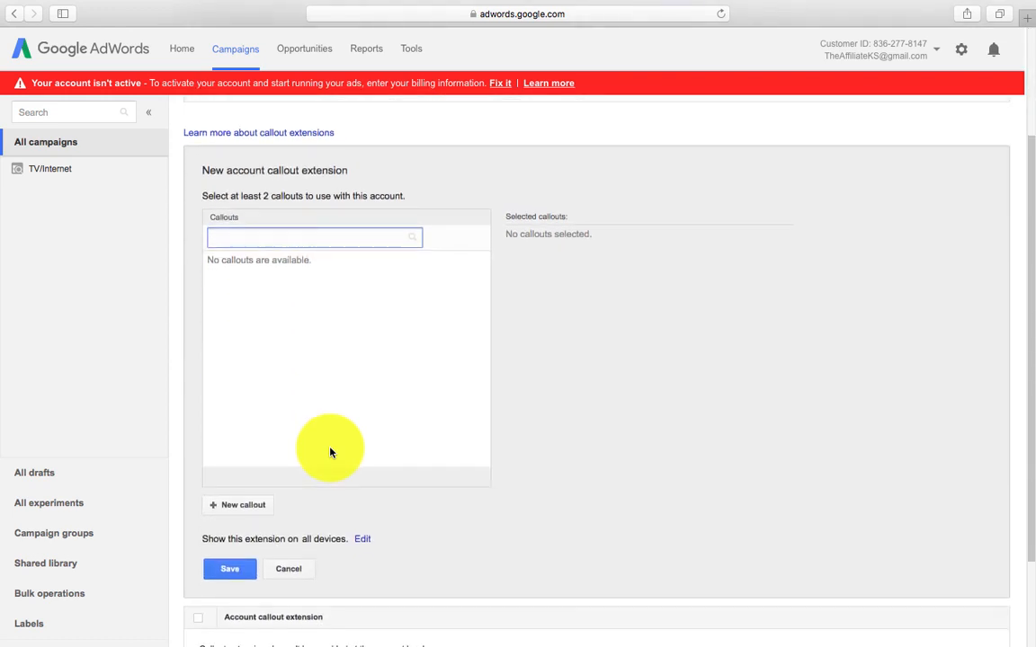
click(215, 509)
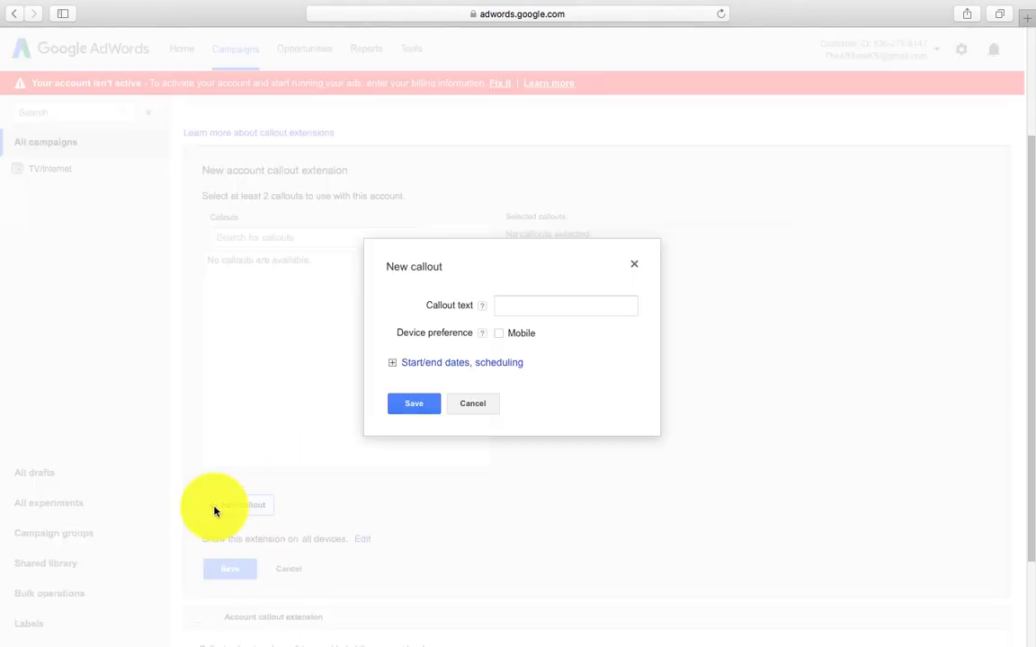
Step: Save a mobile-preferred callout reading 'No Contracts. No Deposits'
click(527, 303)
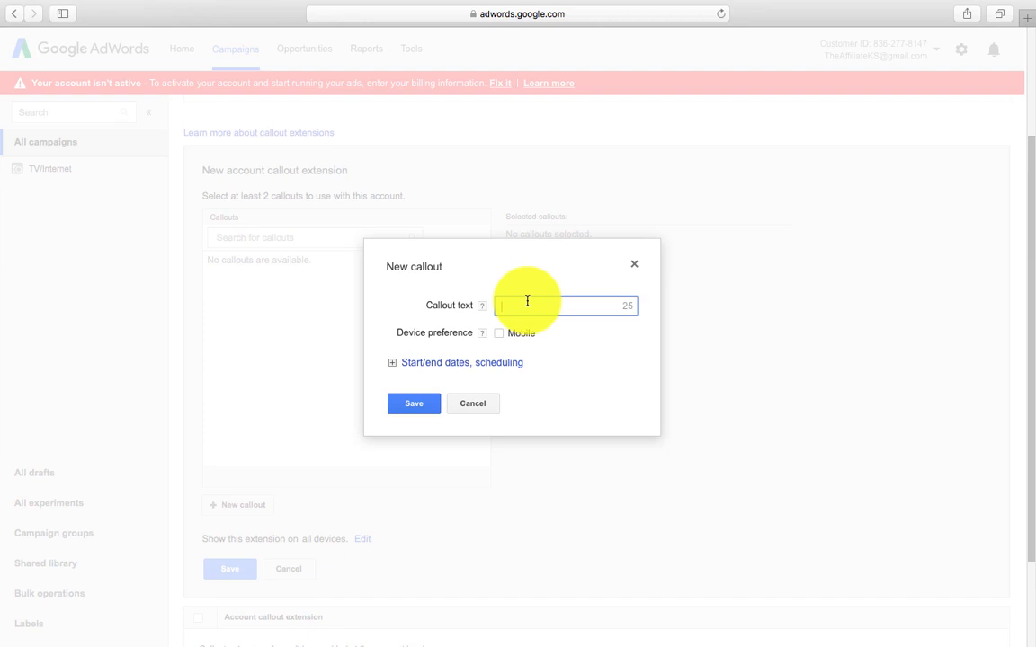
text(No)
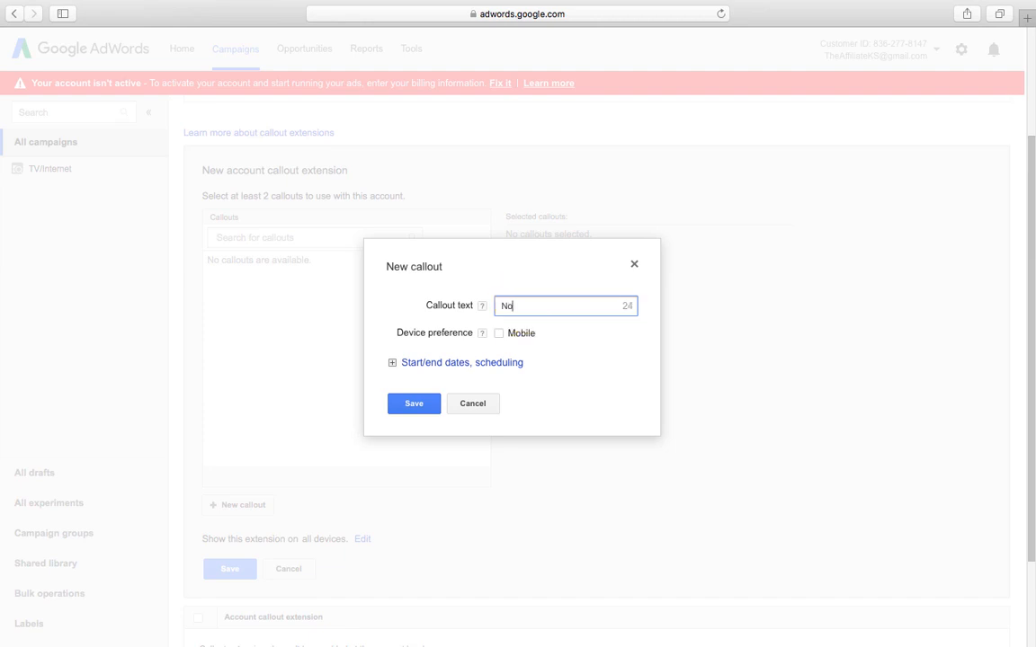
text( Contracts.  No Deposit)
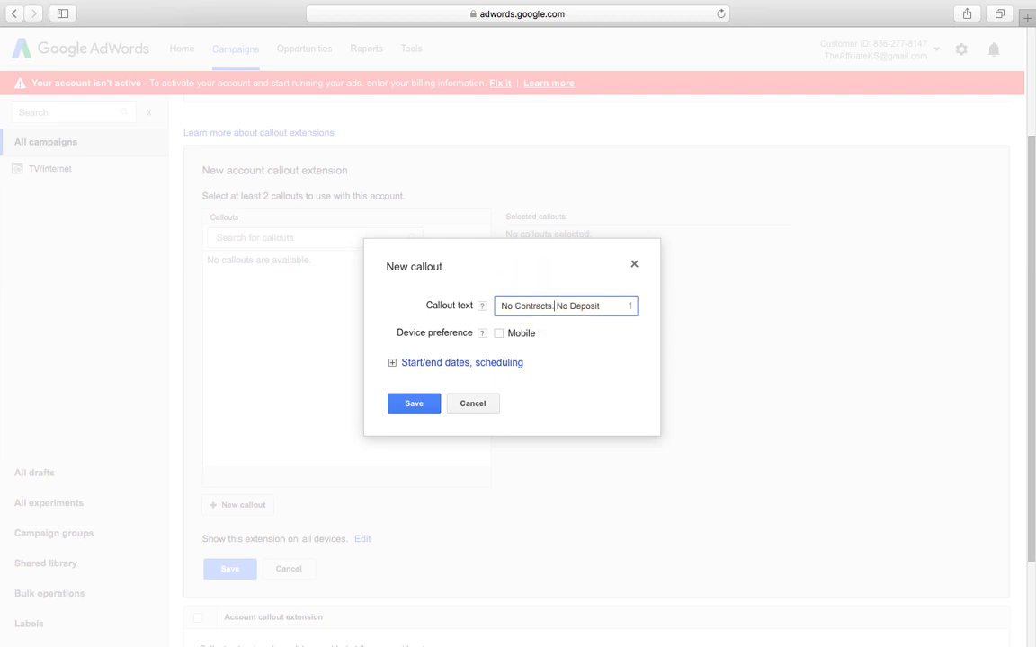
click(608, 306)
text(s)
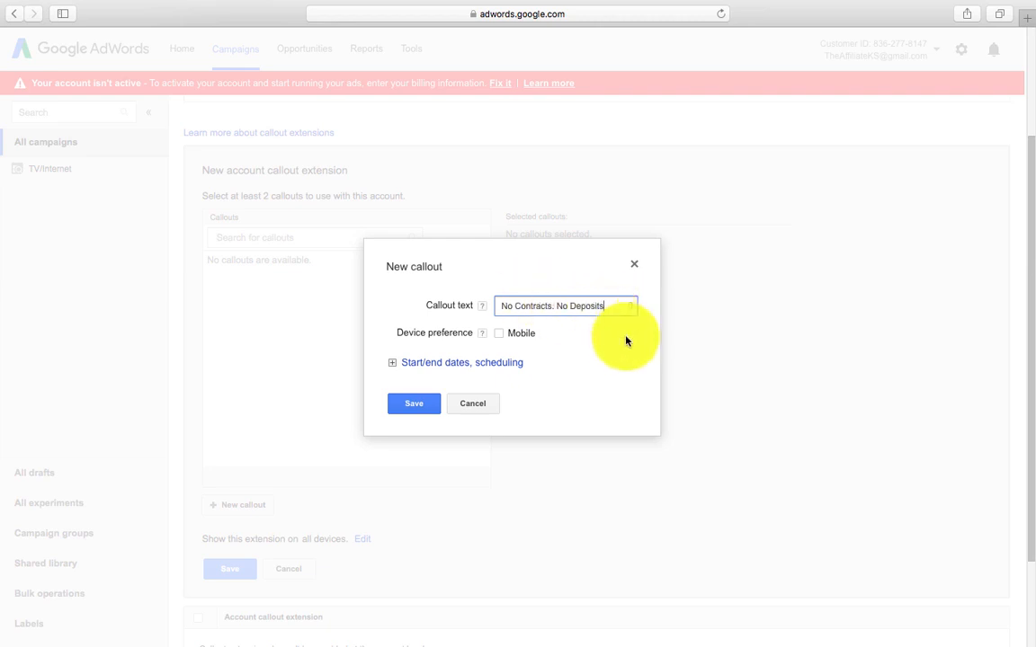
click(499, 335)
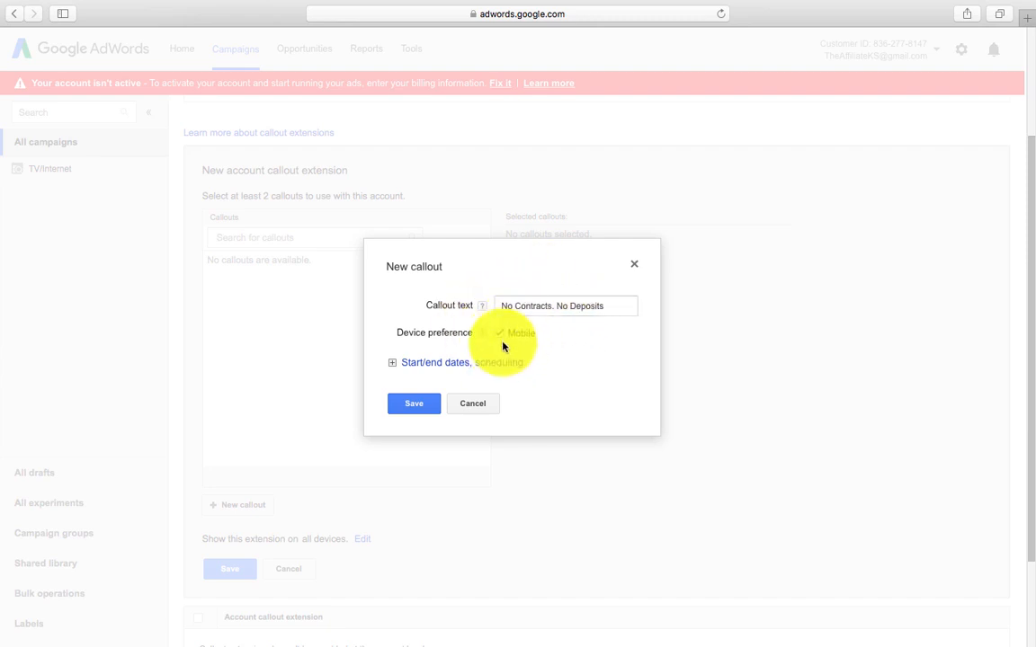
click(409, 406)
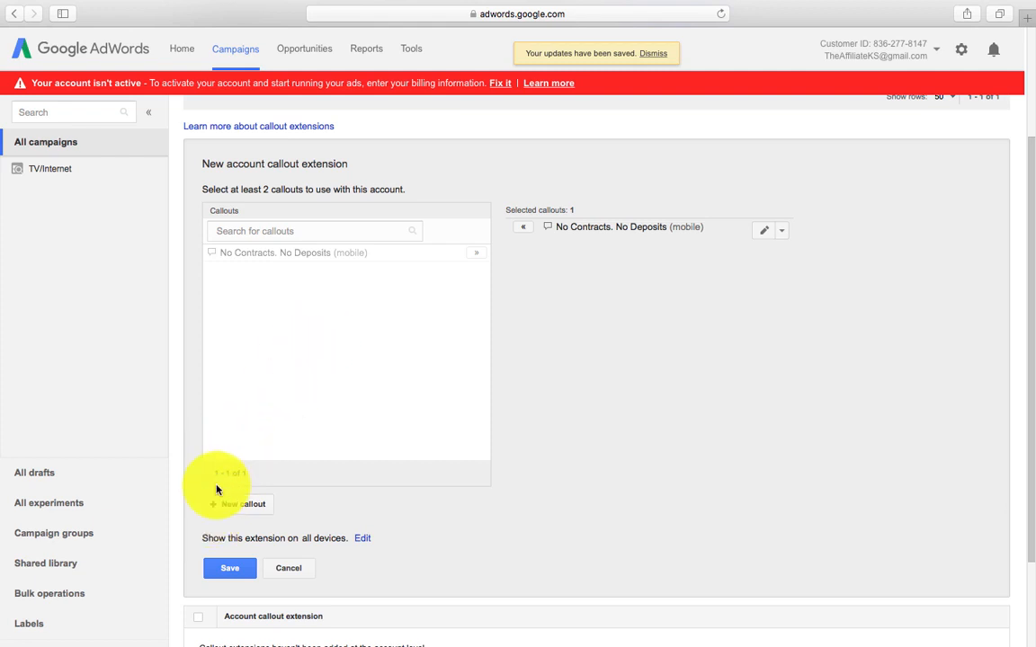
click(214, 506)
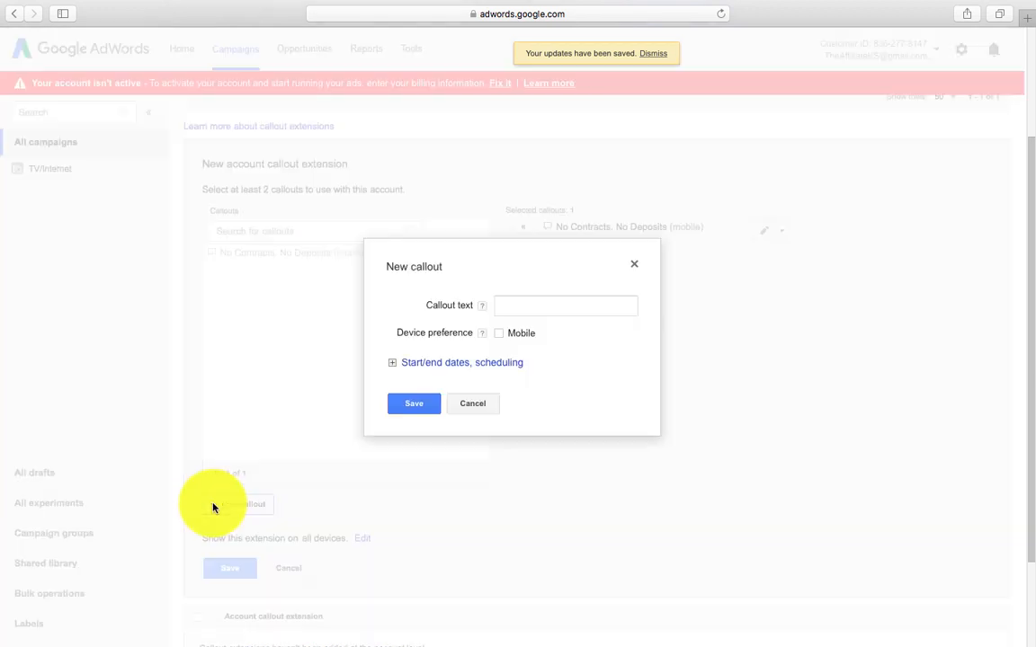
Step: Save a second mobile-preferred callout reading 'No credit ck-4 boxes free'
click(509, 310)
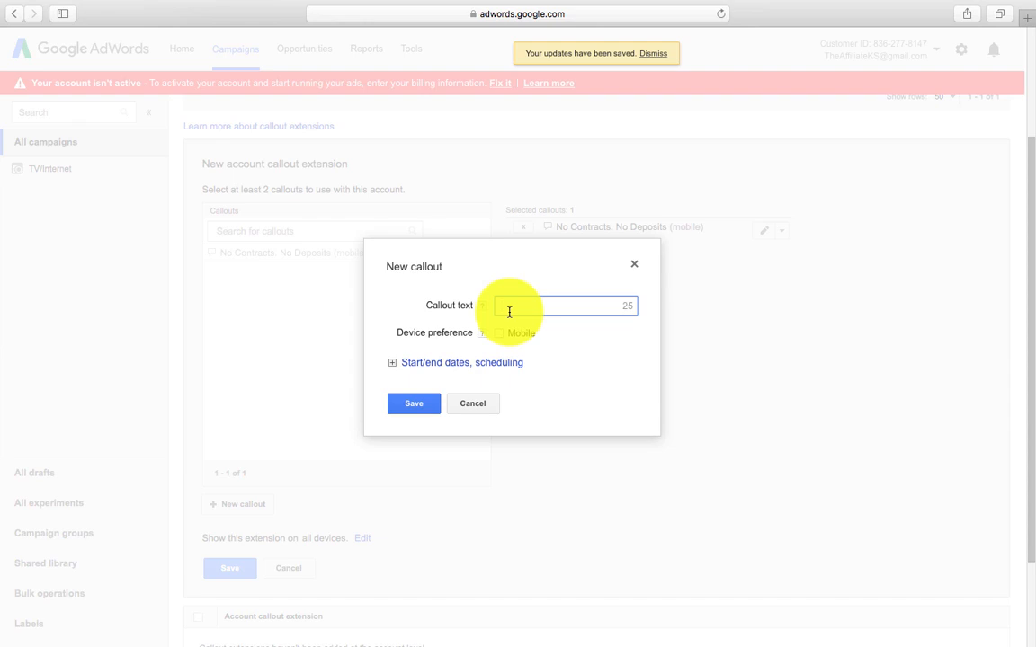
text(No cr)
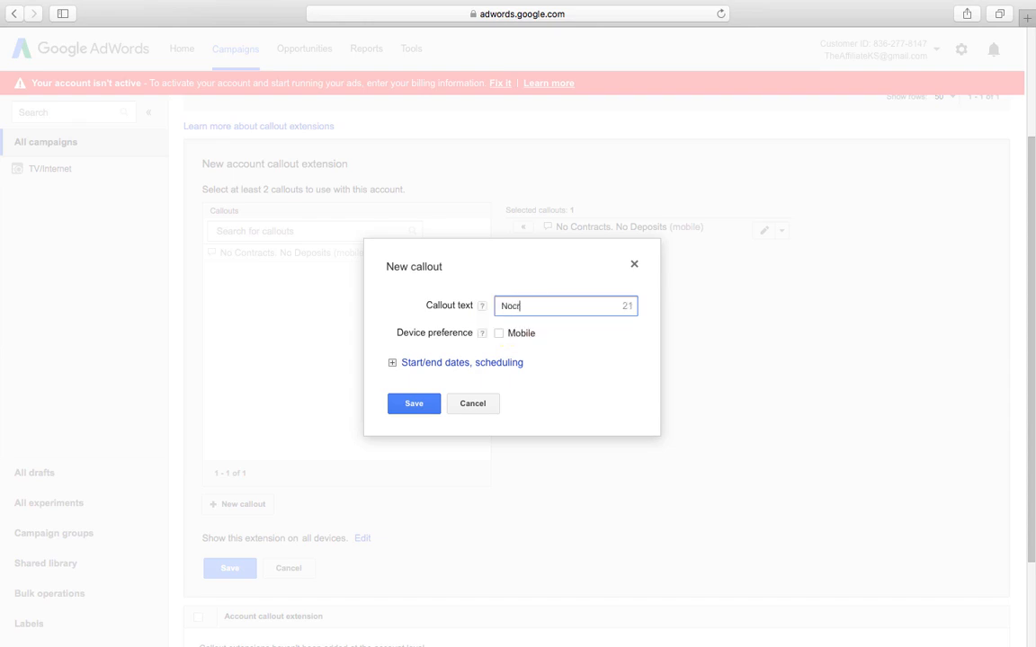
text(e)
key(BackSpace)
key(BackSpace)
key(BackSpace)
text(credit sc)
key(BackSpace)
key(BackSpace)
key(BackSpace)
text(ck-4boxes free)
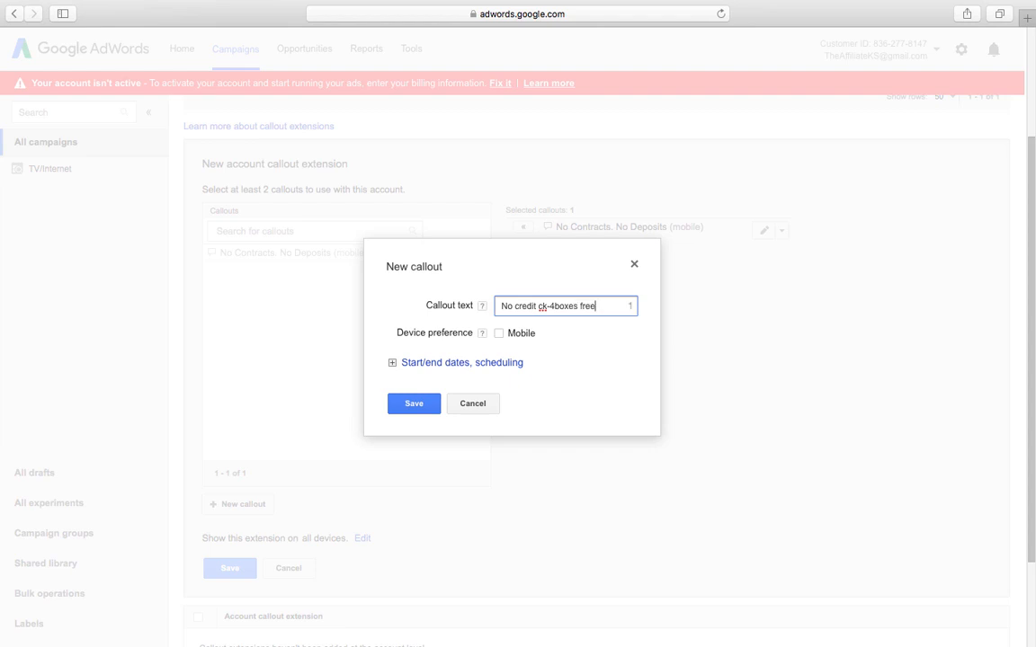
click(552, 305)
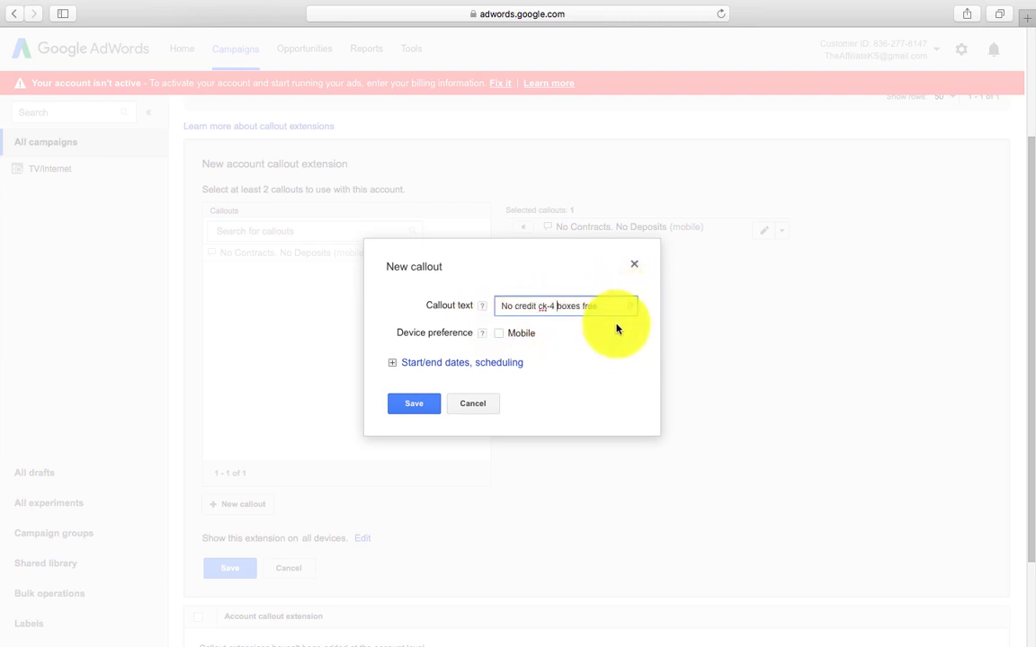
click(502, 335)
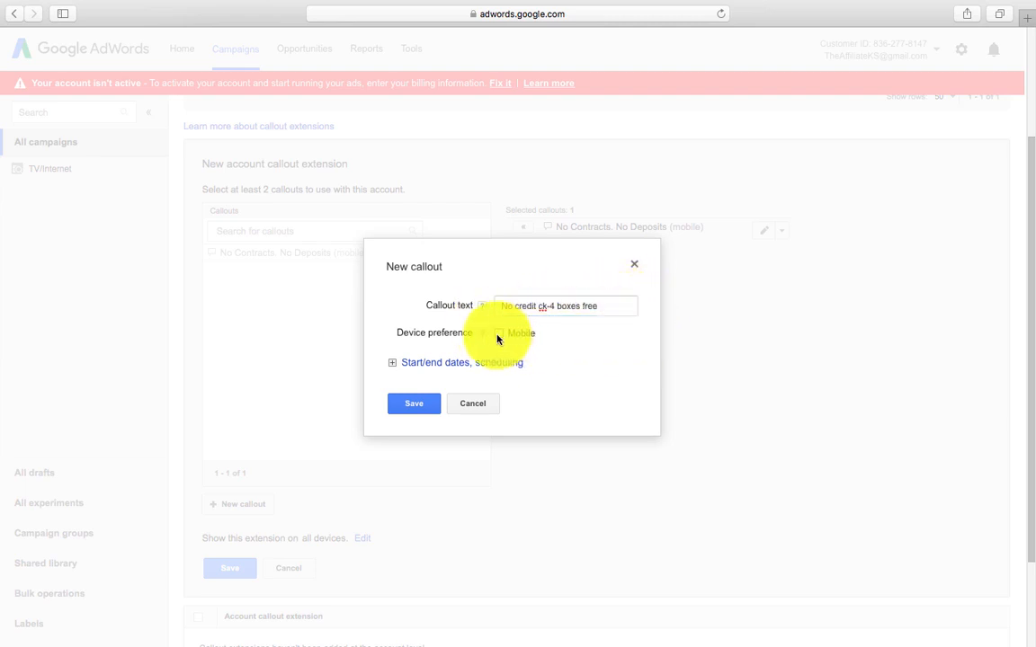
click(497, 335)
click(418, 403)
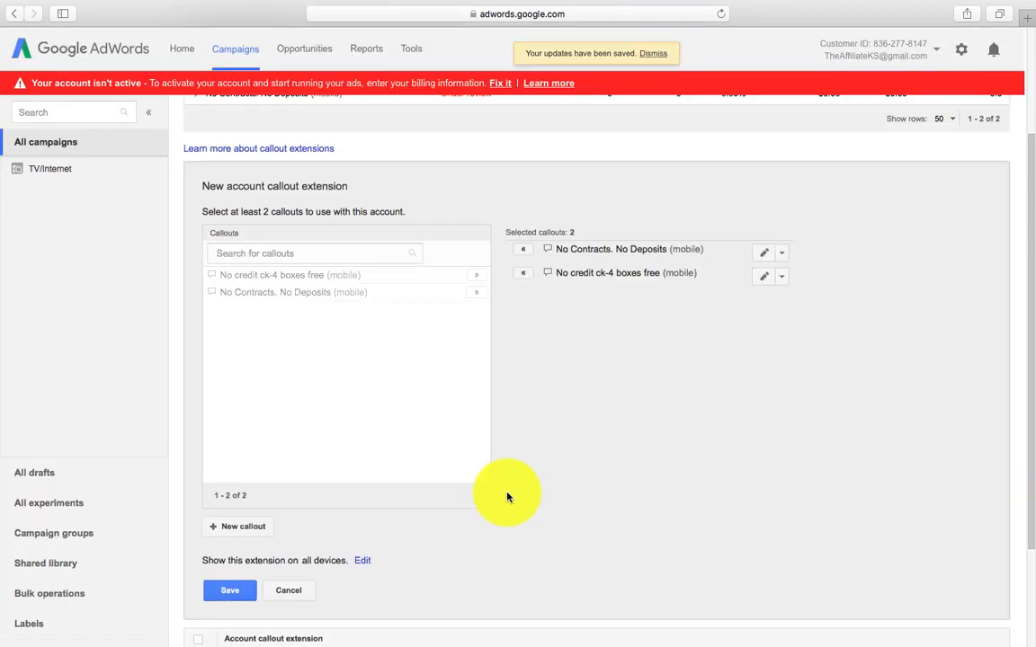
Step: Save the account callout extension containing both mobile callouts
scroll(506, 496, down, 3)
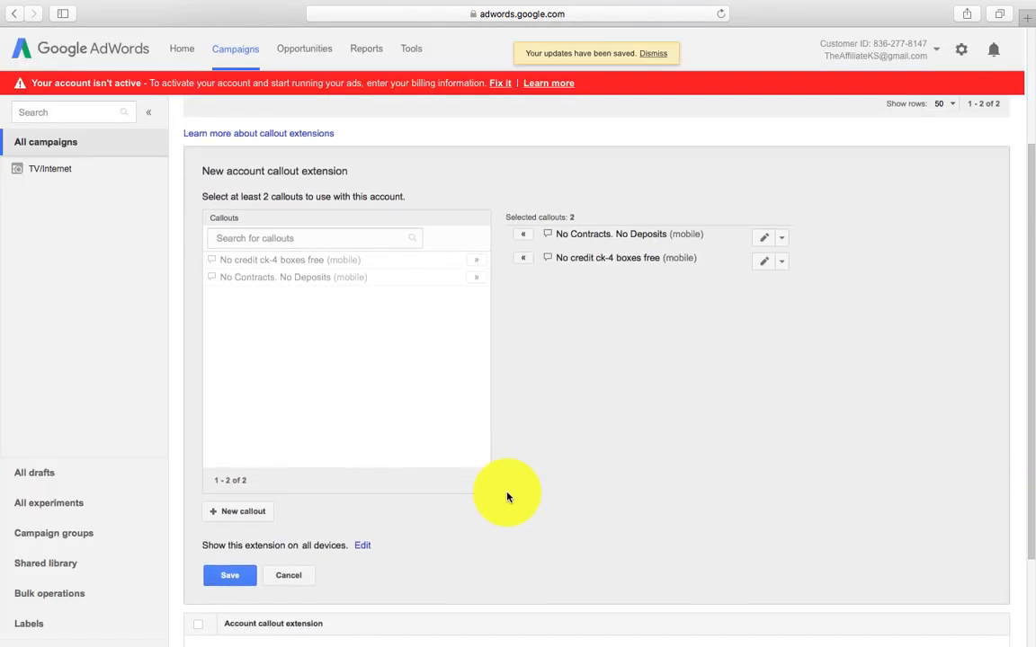
click(240, 494)
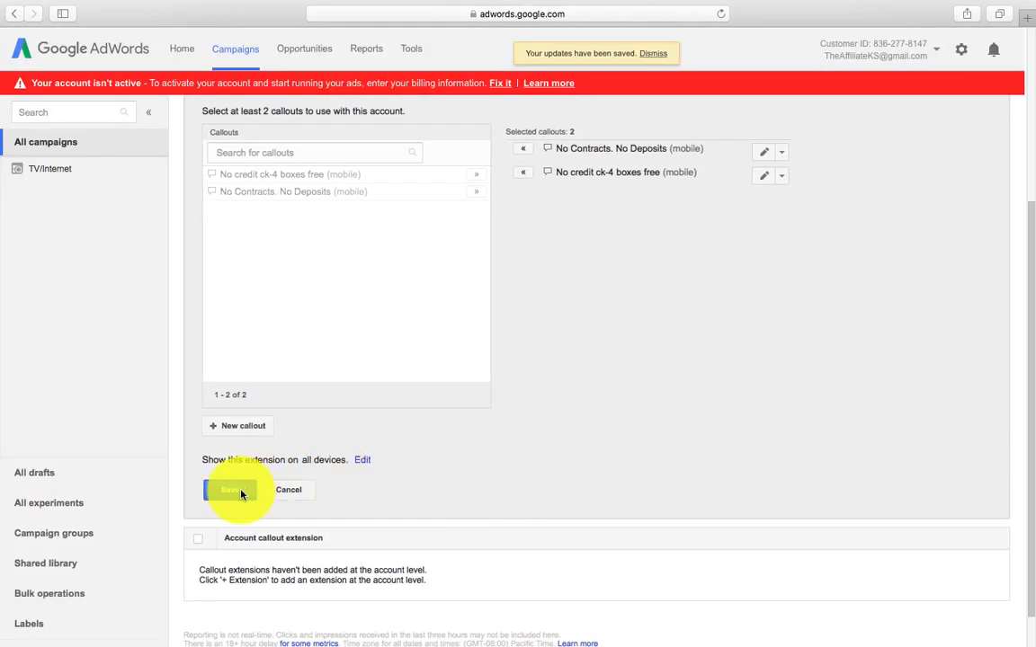
scroll(390, 285, up, 4)
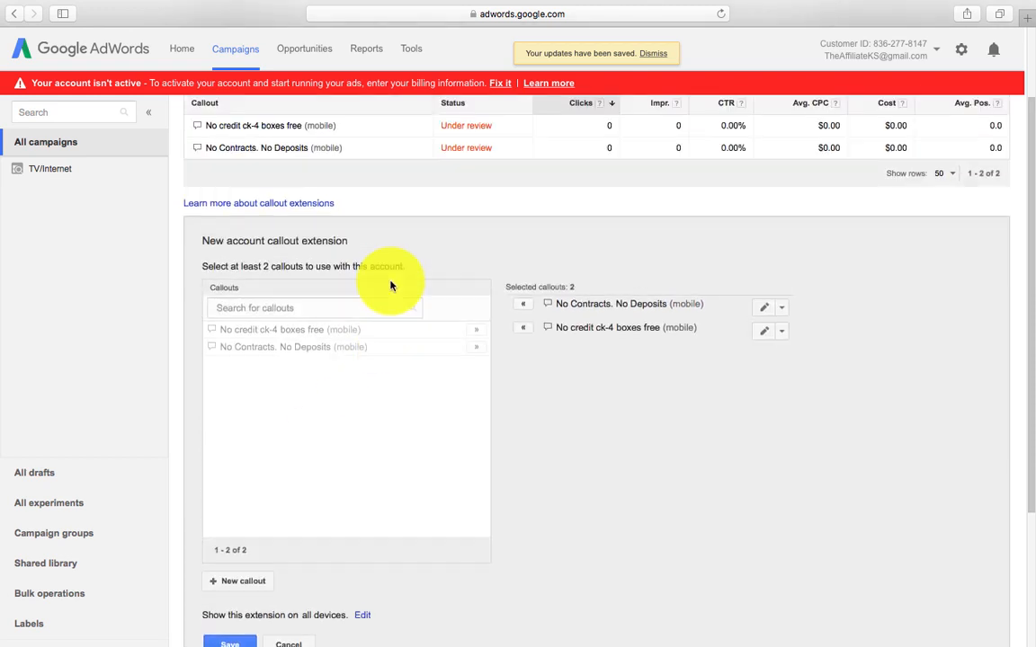
scroll(390, 285, up, 3)
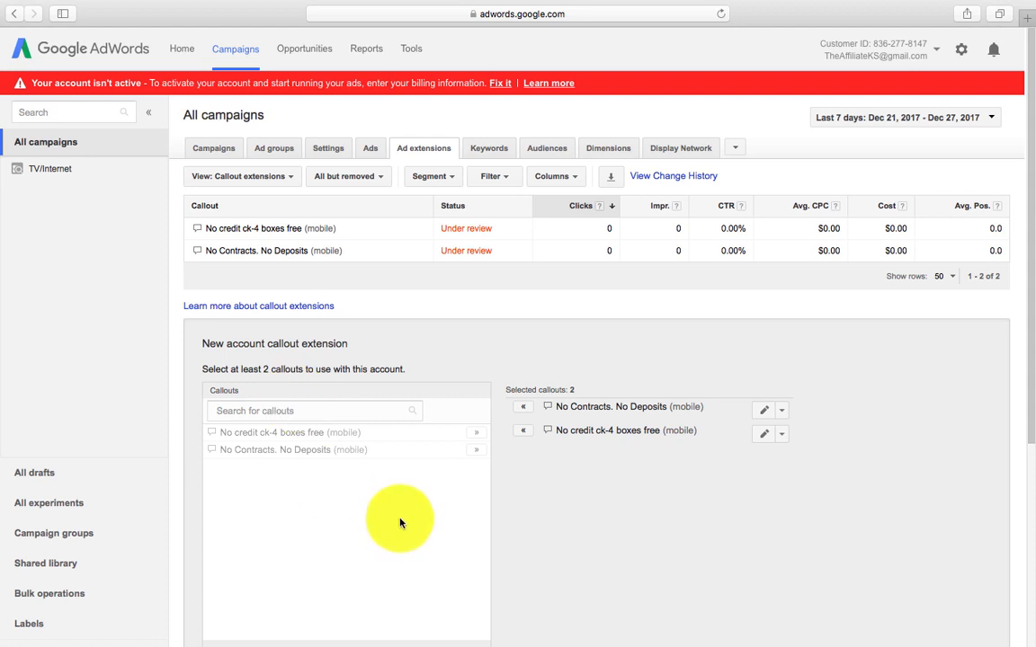
scroll(401, 522, down, 1)
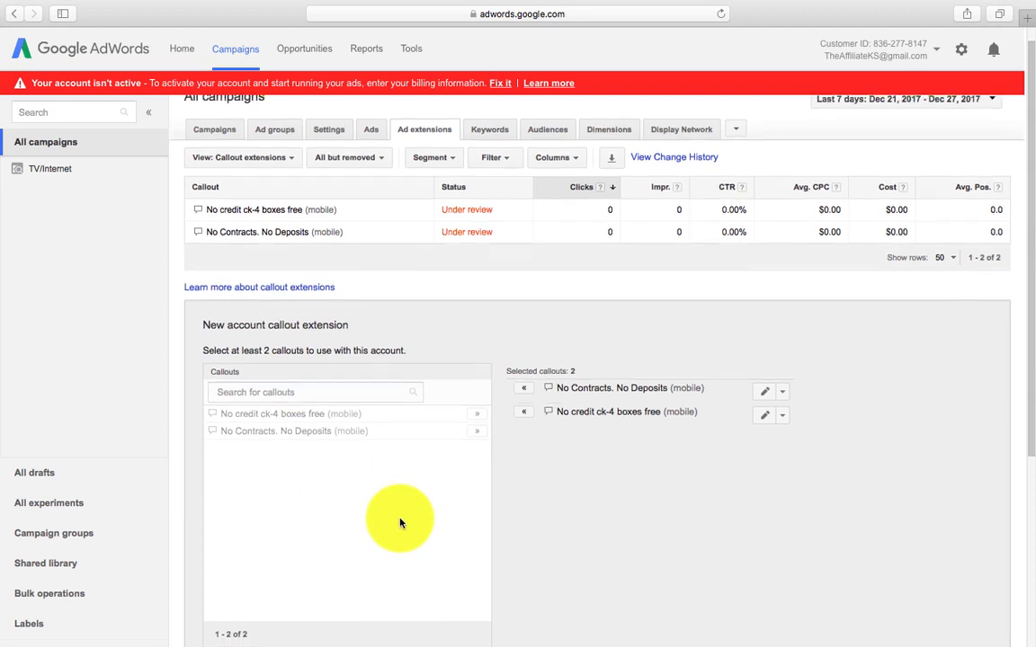
scroll(376, 474, down, 4)
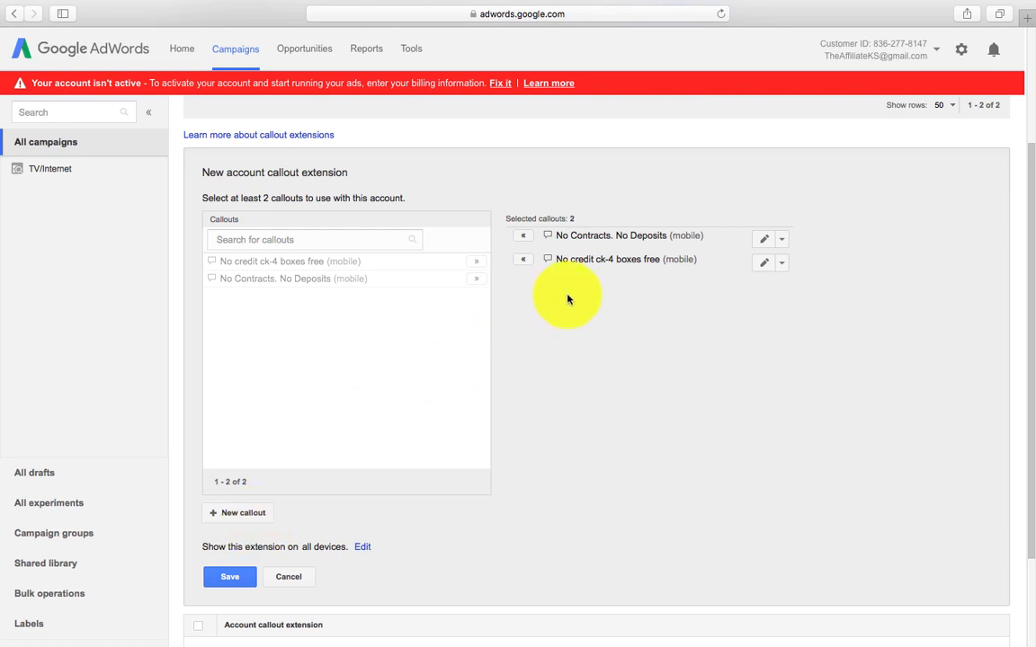
click(248, 577)
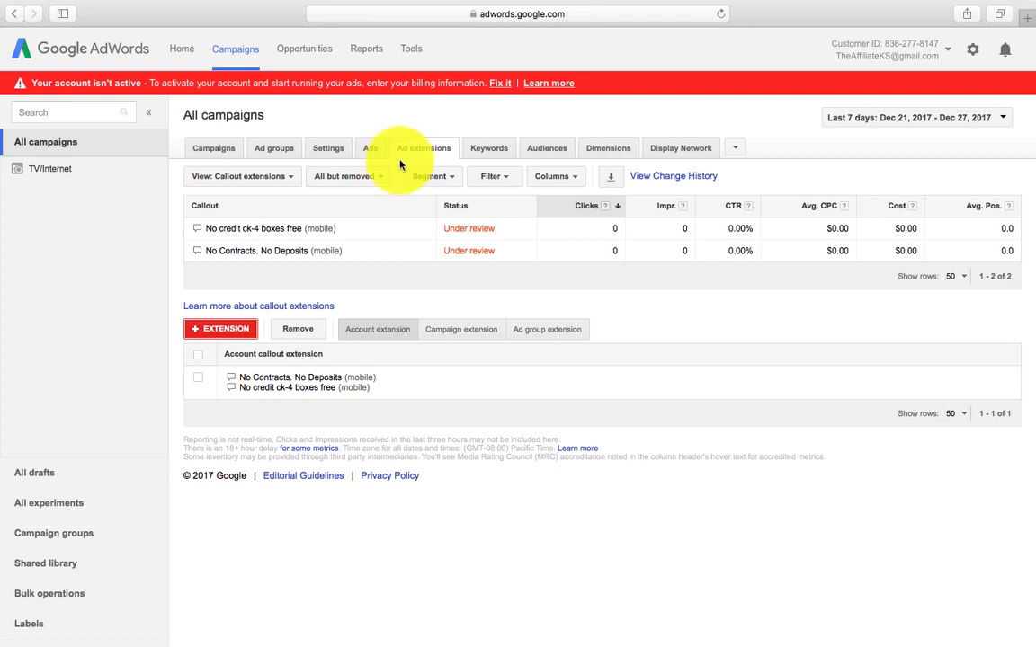
Step: Switch the view to Call extensions and begin a new account call extension
click(291, 181)
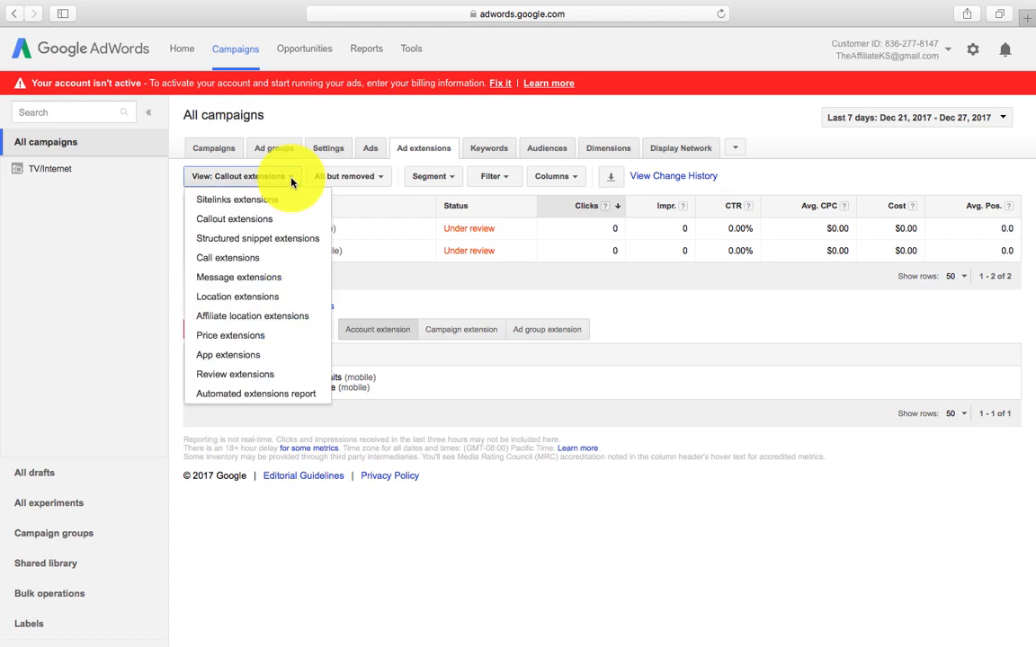
click(254, 263)
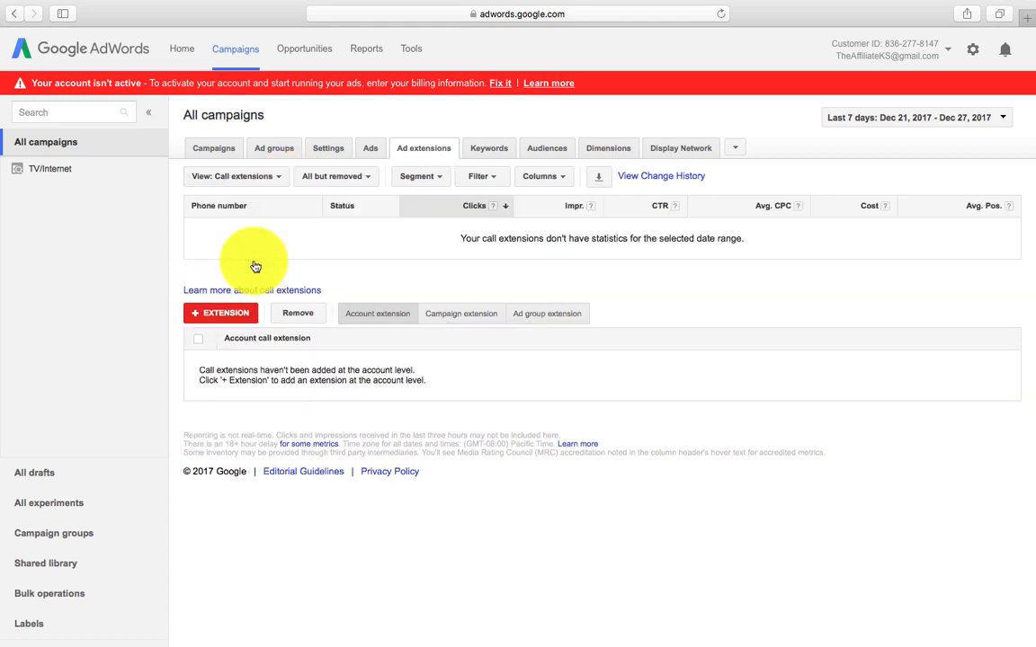
click(238, 314)
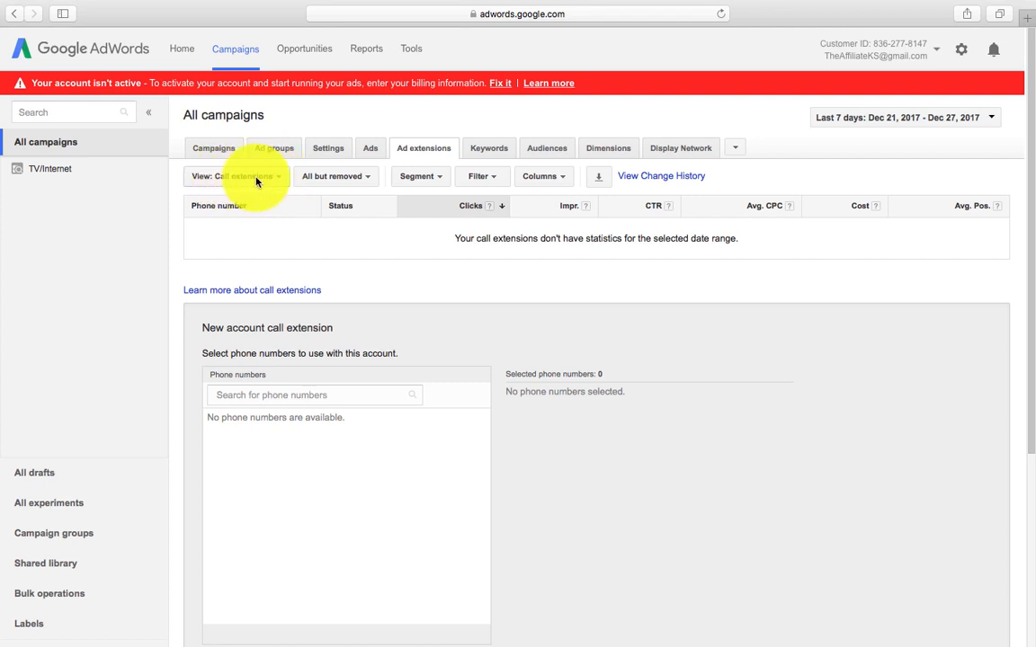
scroll(319, 444, down, 4)
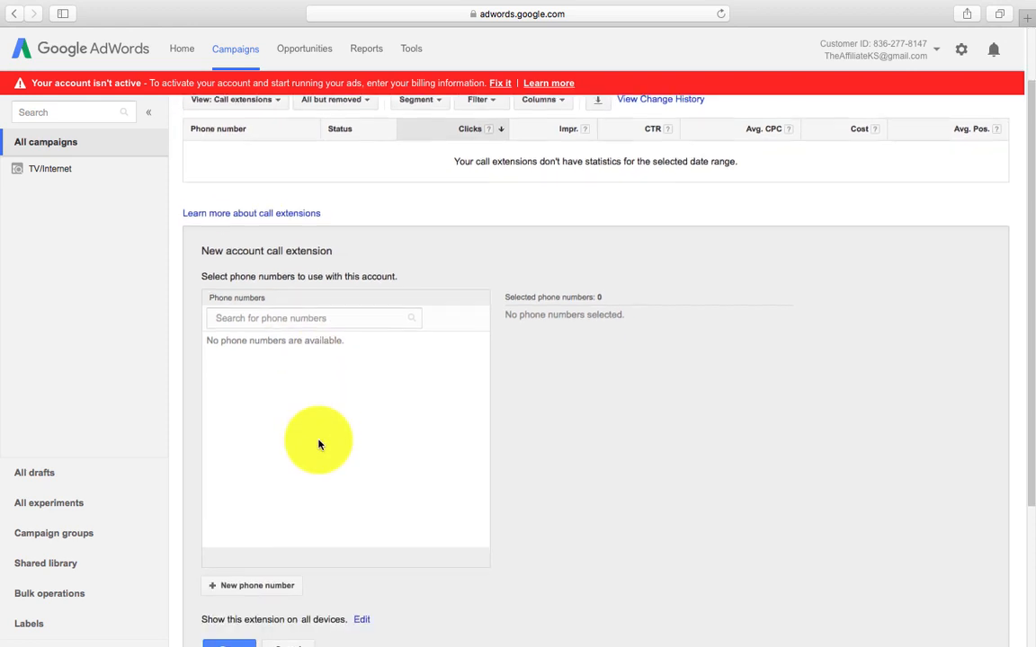
Step: Add the business phone number as a mobile-preferred number and save the account call extension
click(235, 511)
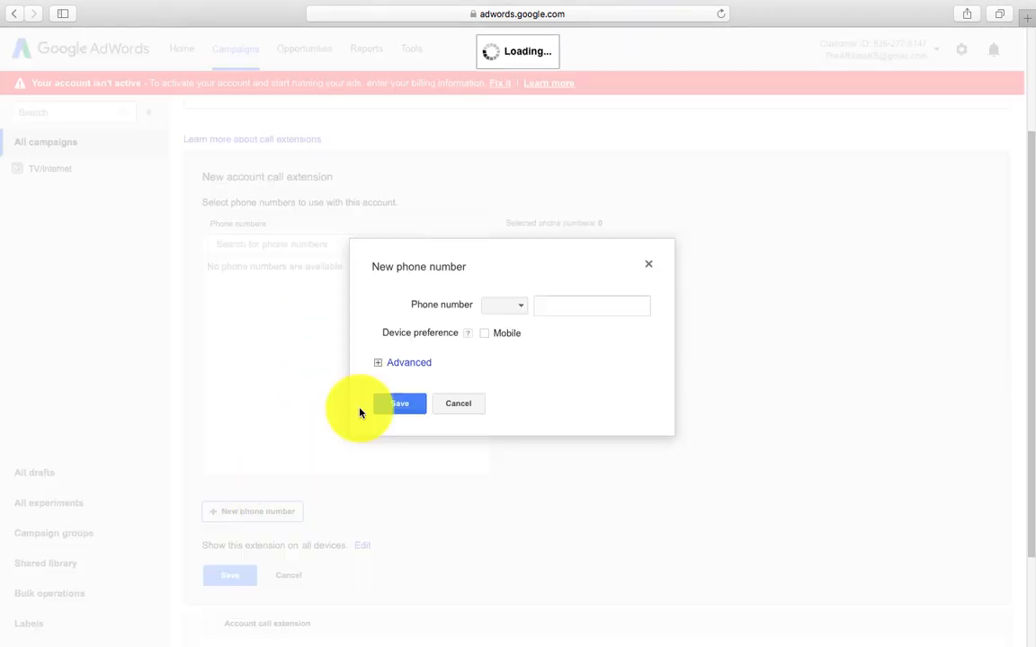
click(656, 304)
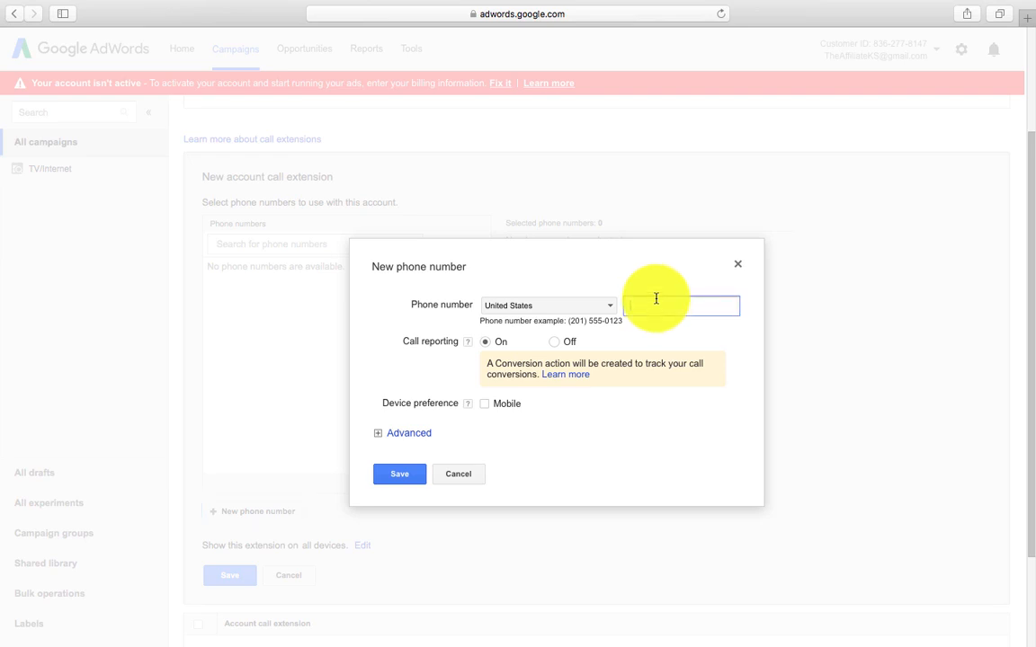
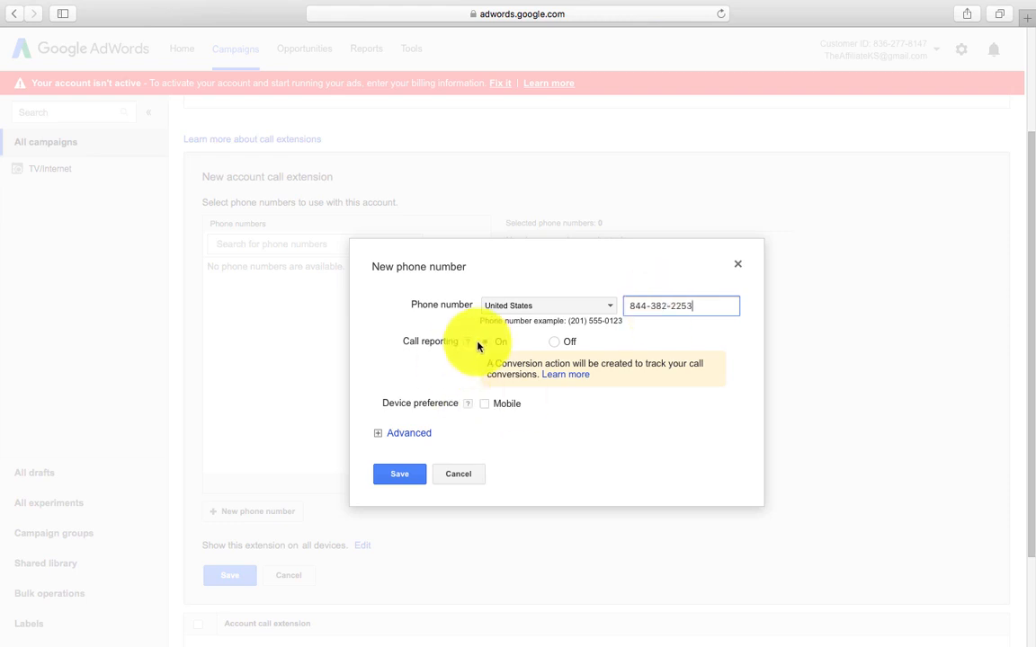
click(484, 404)
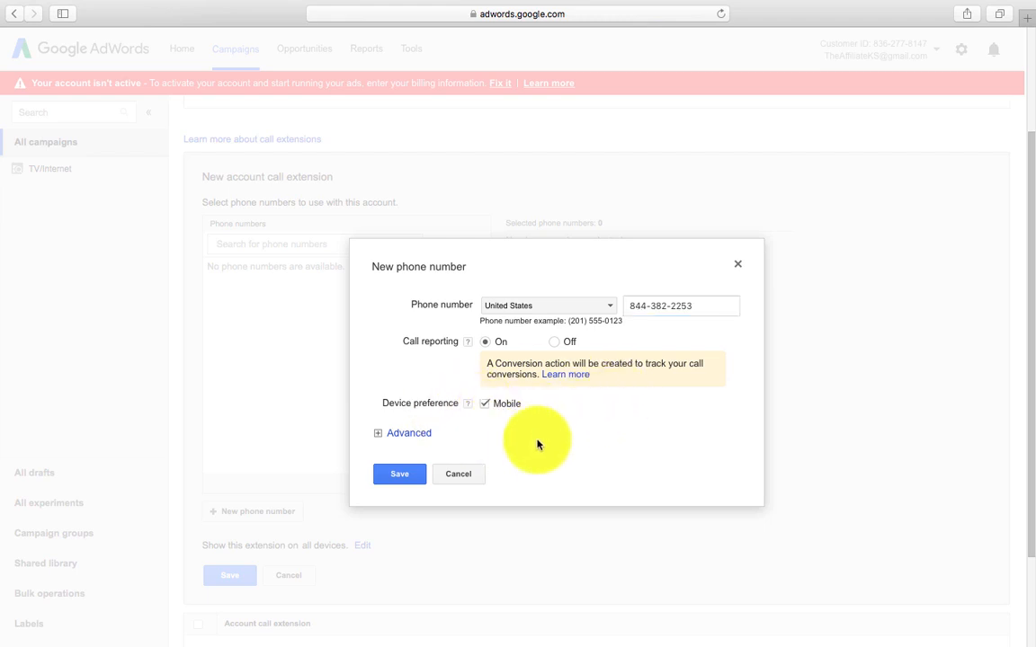
click(399, 479)
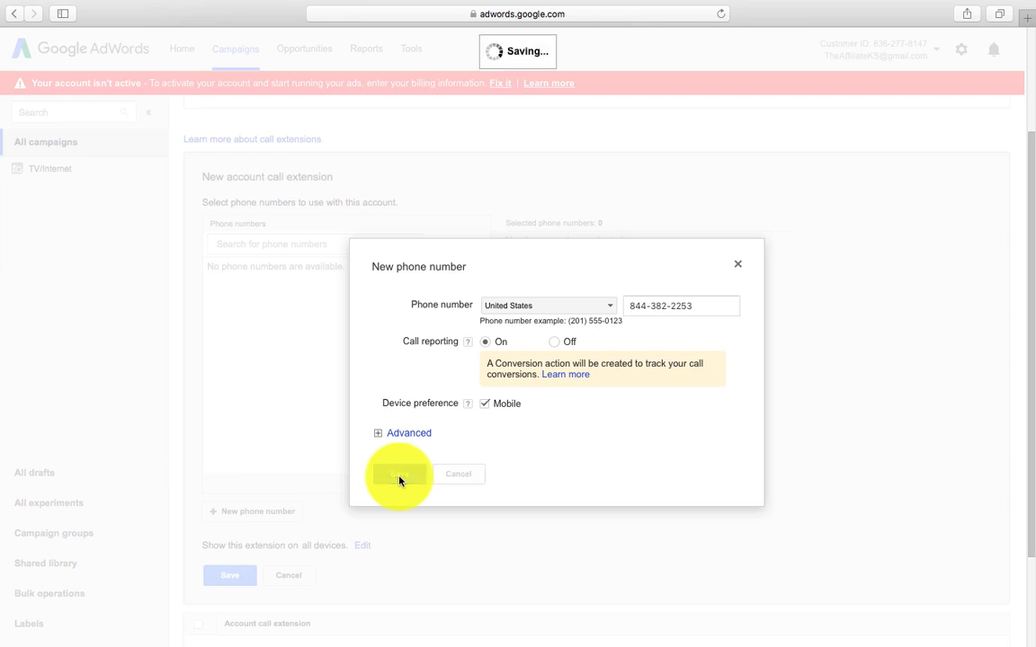
click(231, 583)
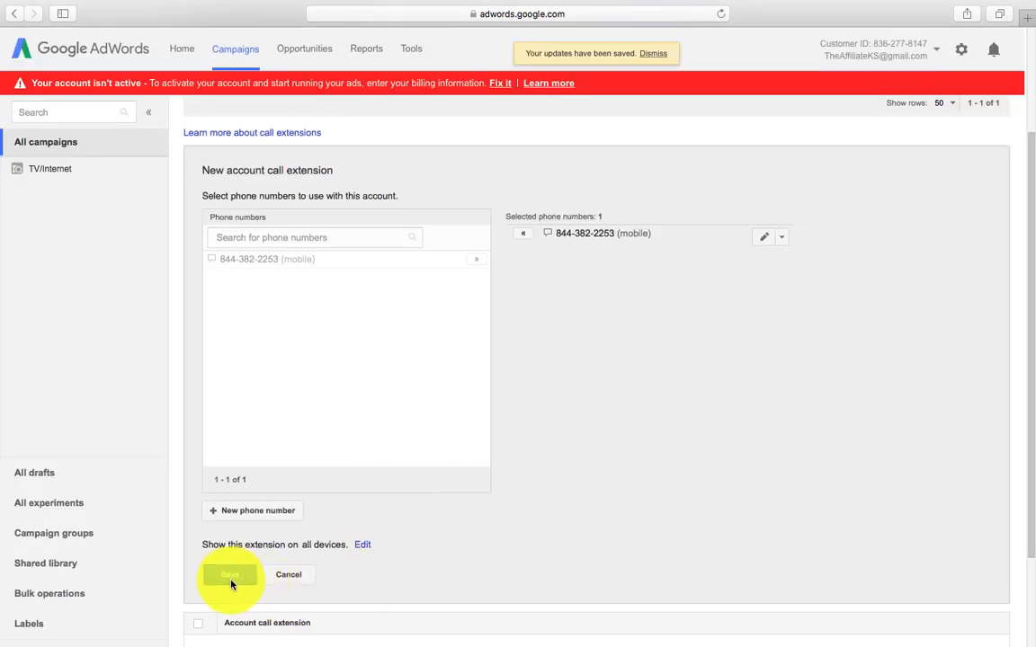
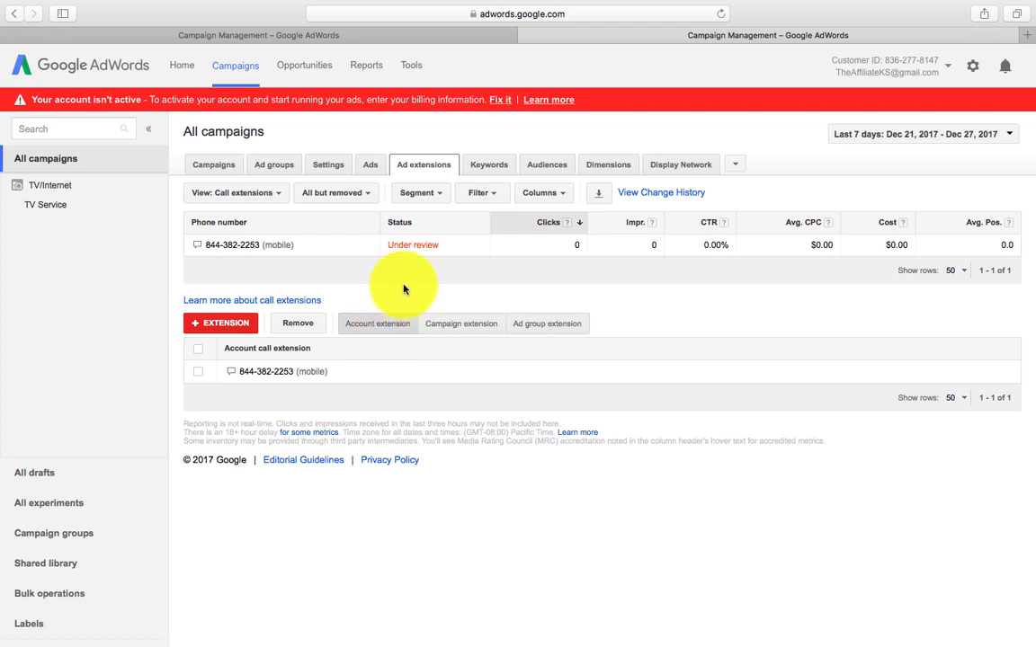
Step: Return to the all-campaigns performance table listing TV/Internet at $5.00/day, Eligible (Learning)
click(237, 66)
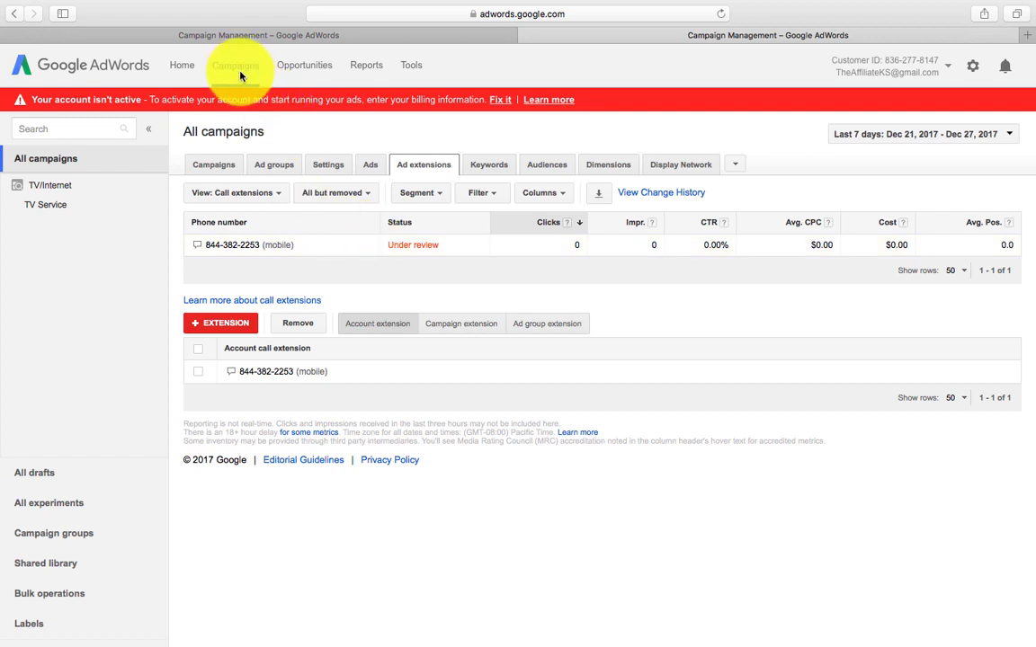
click(217, 171)
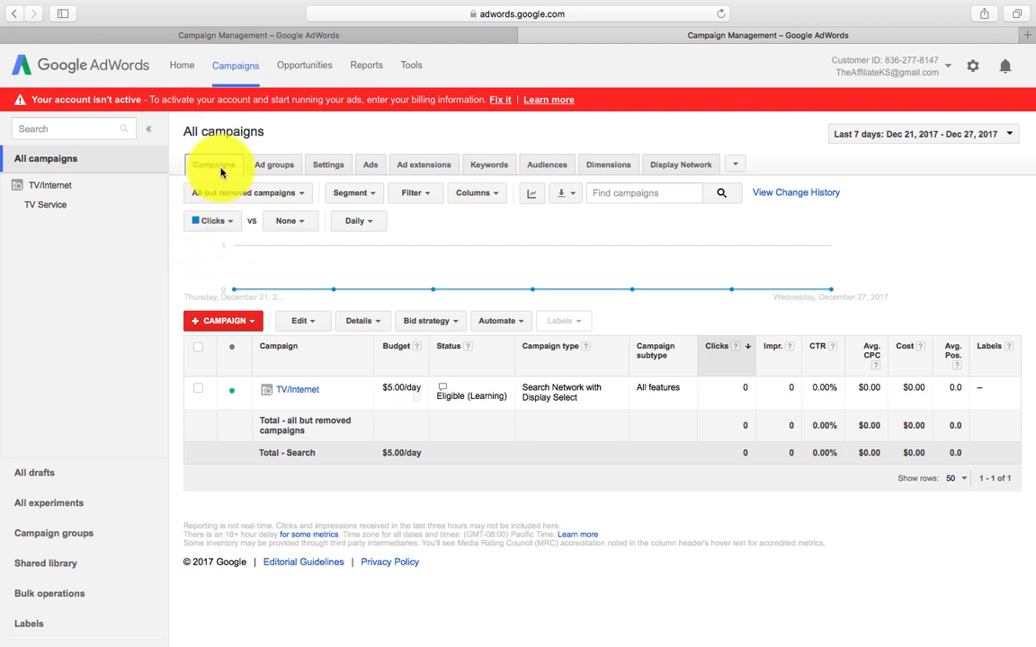
Step: Review the TV/Internet campaign settings down to its $5.00/day budget
click(334, 168)
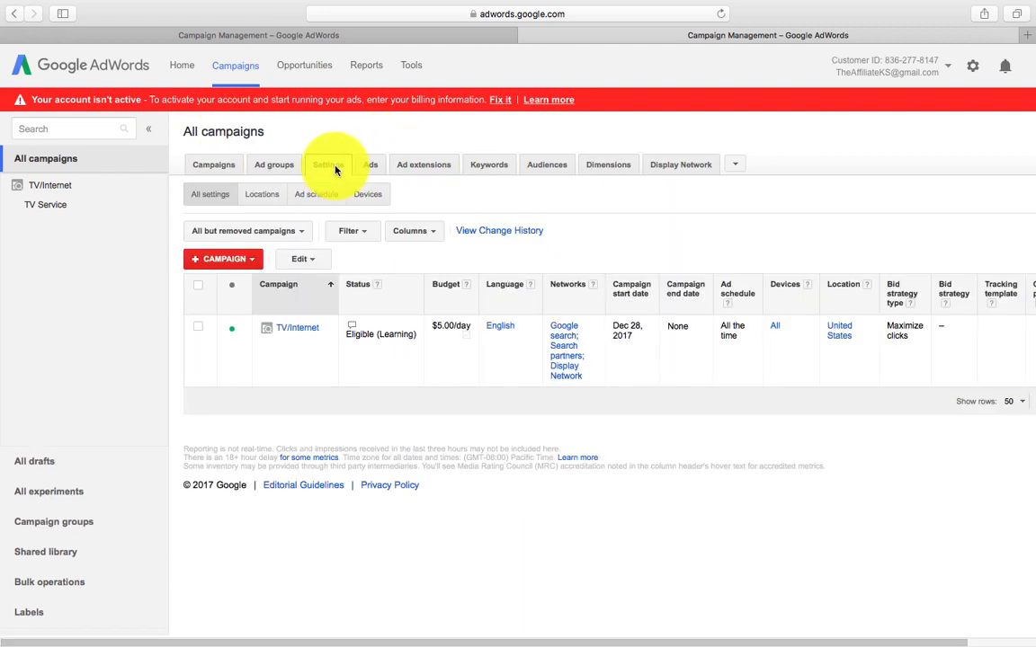
click(315, 334)
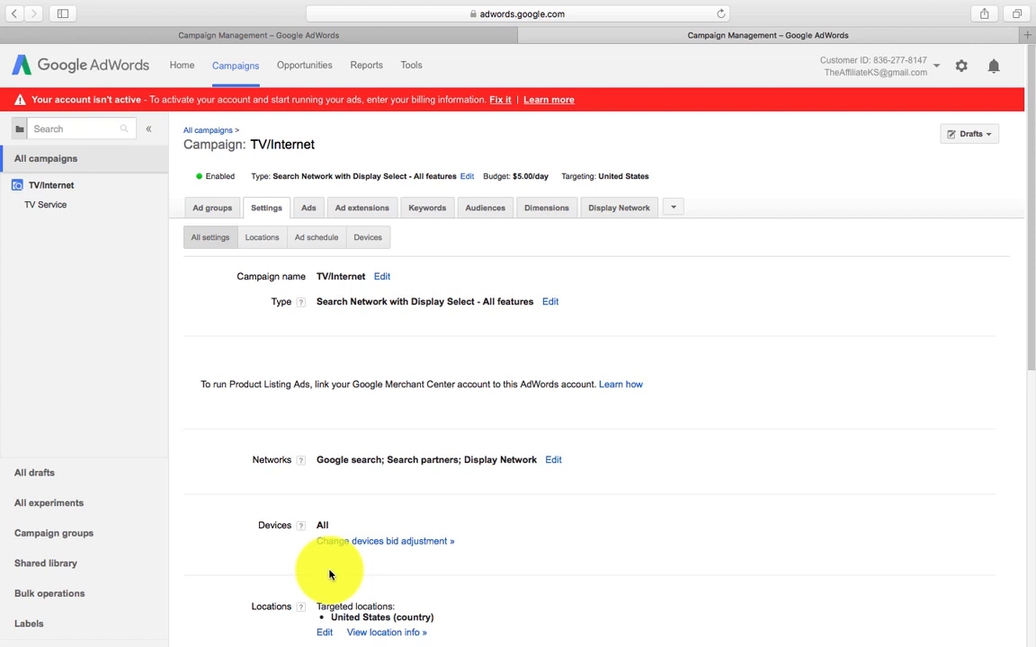
scroll(329, 574, down, 5)
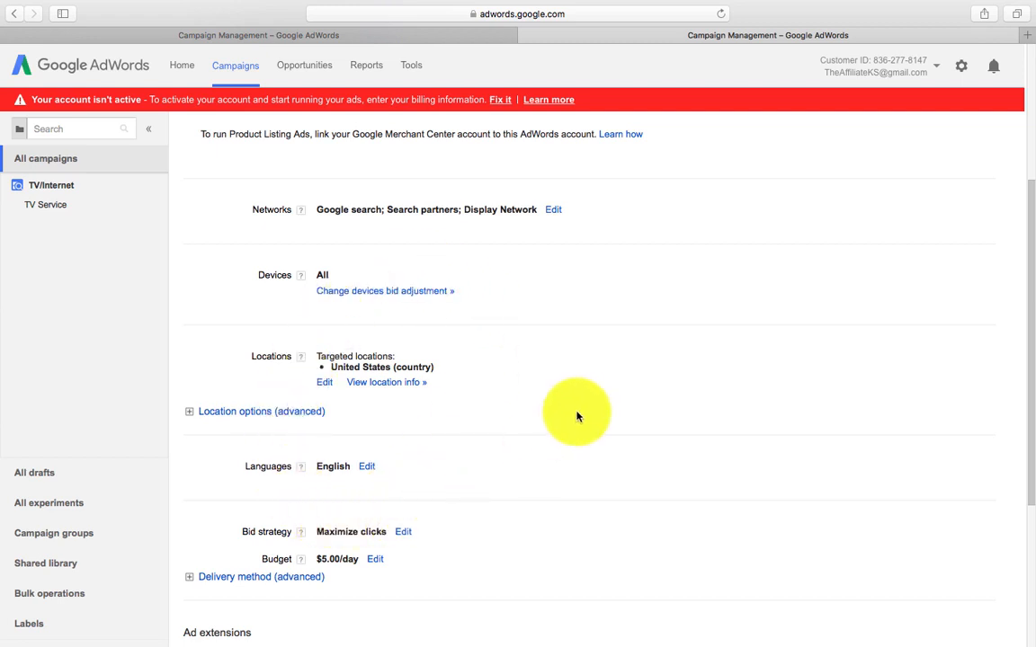
click(376, 562)
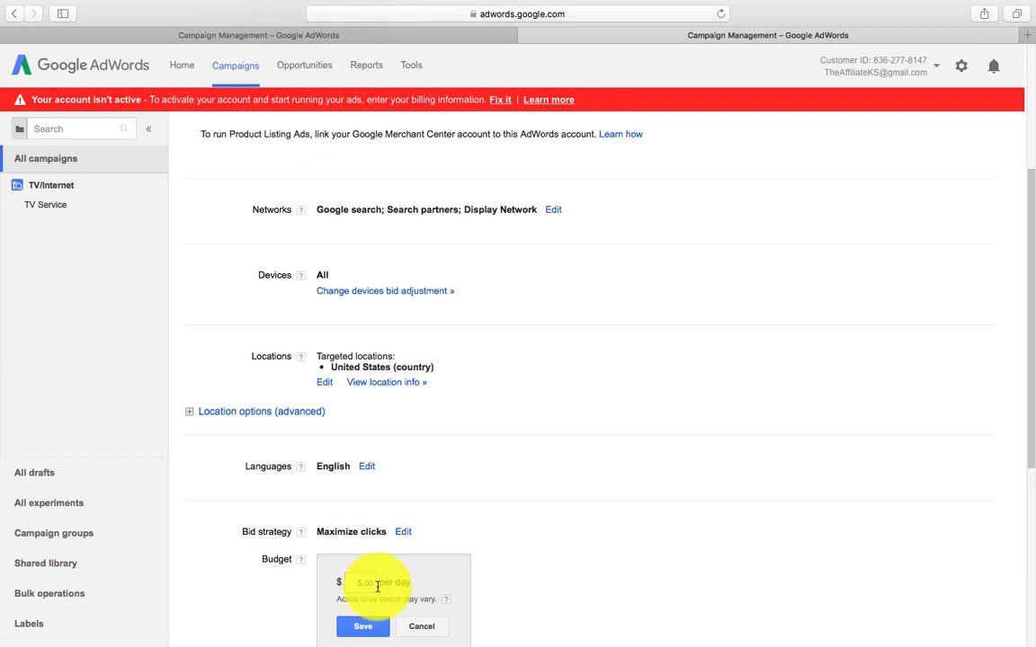
click(421, 626)
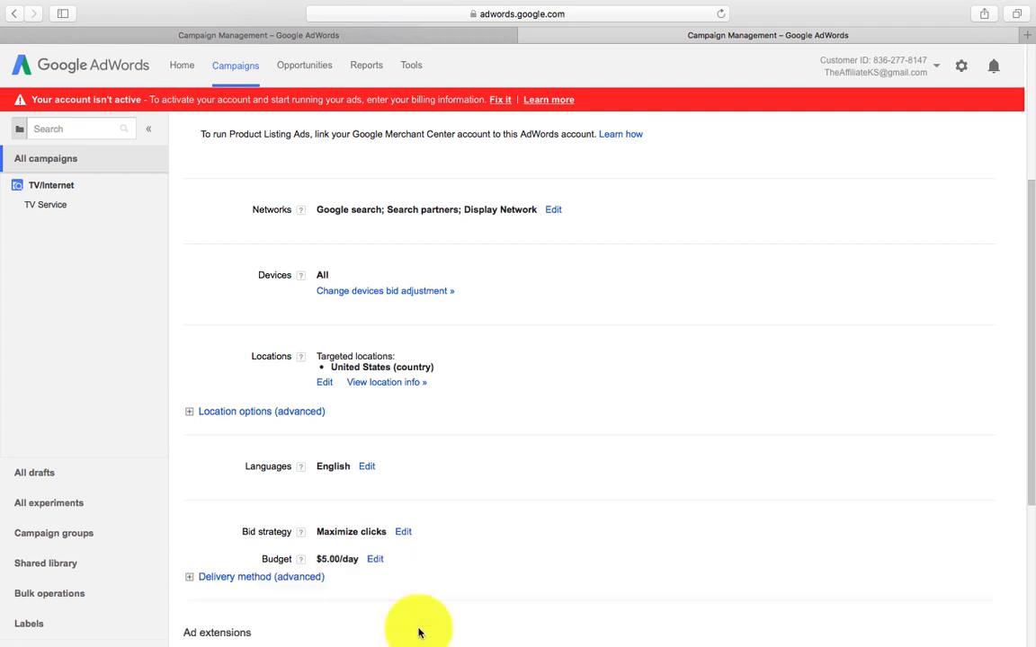
scroll(427, 315, up, 1)
scroll(427, 310, up, 3)
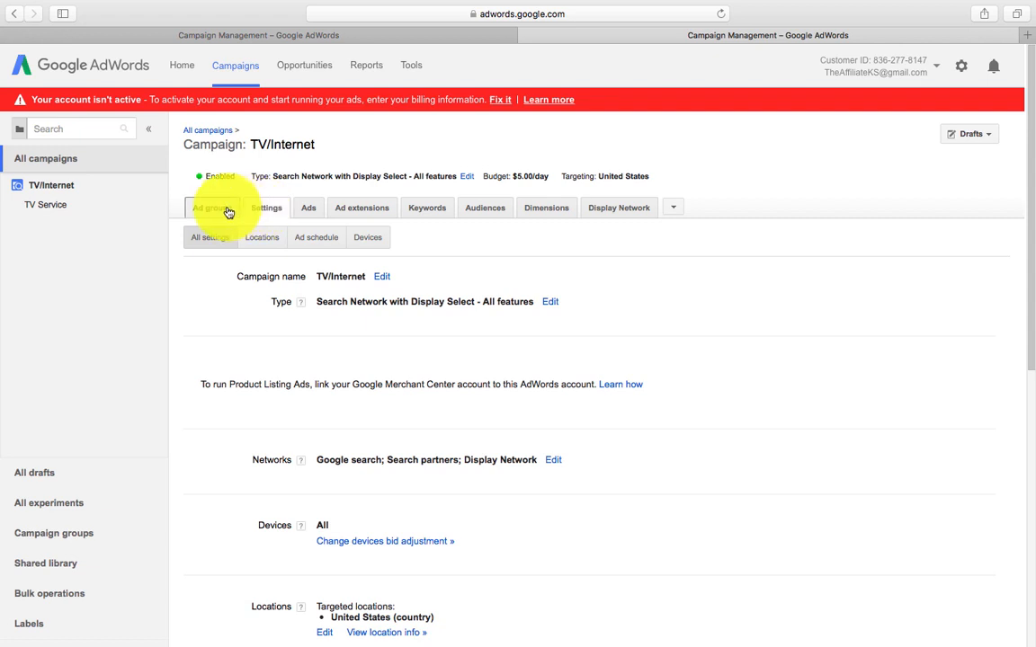
drag(254, 185, 238, 68)
Step: Go back to the all-campaigns table and bring up TV/Internet's status choices
click(238, 68)
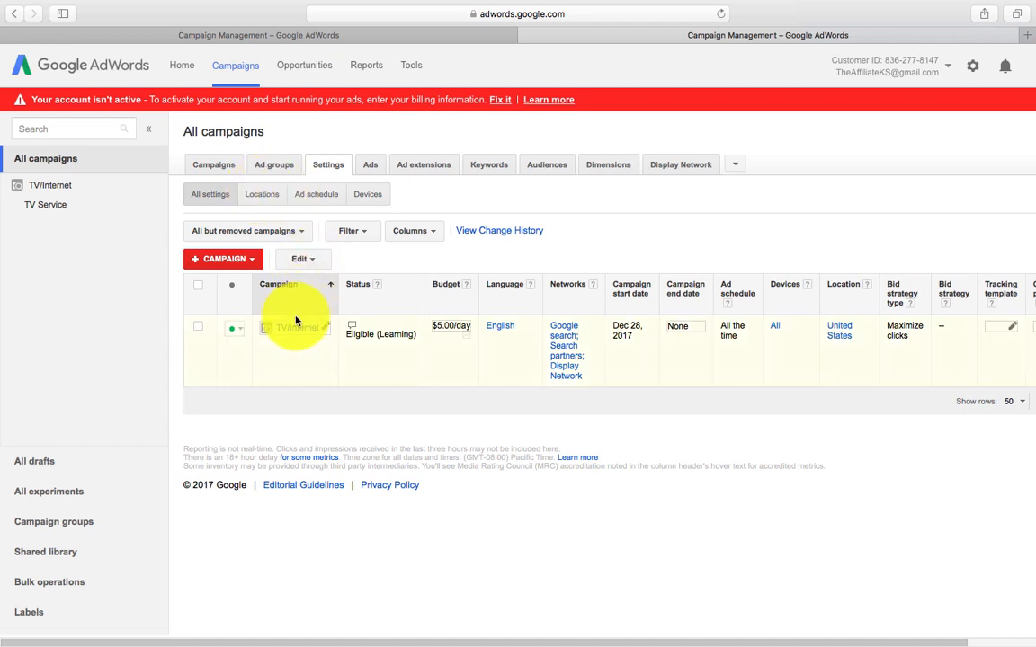
click(220, 174)
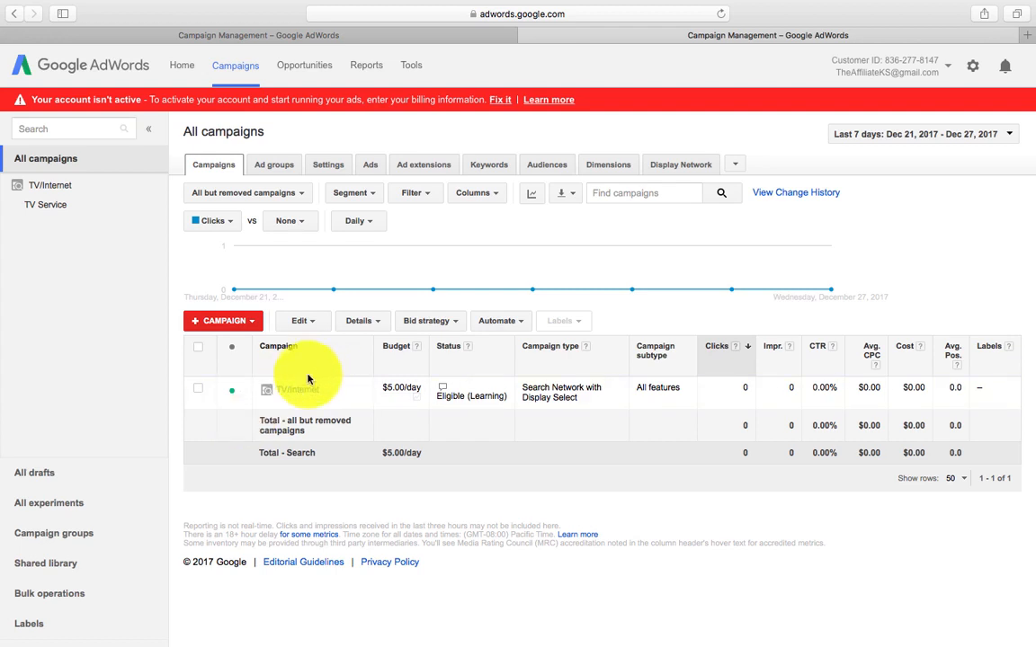
click(196, 391)
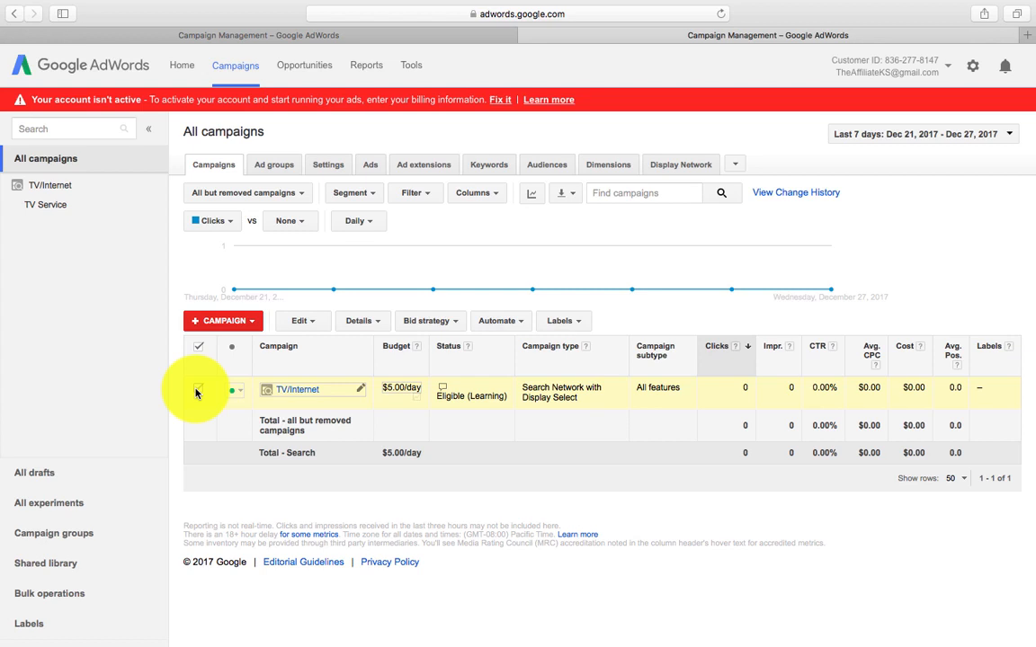
click(196, 390)
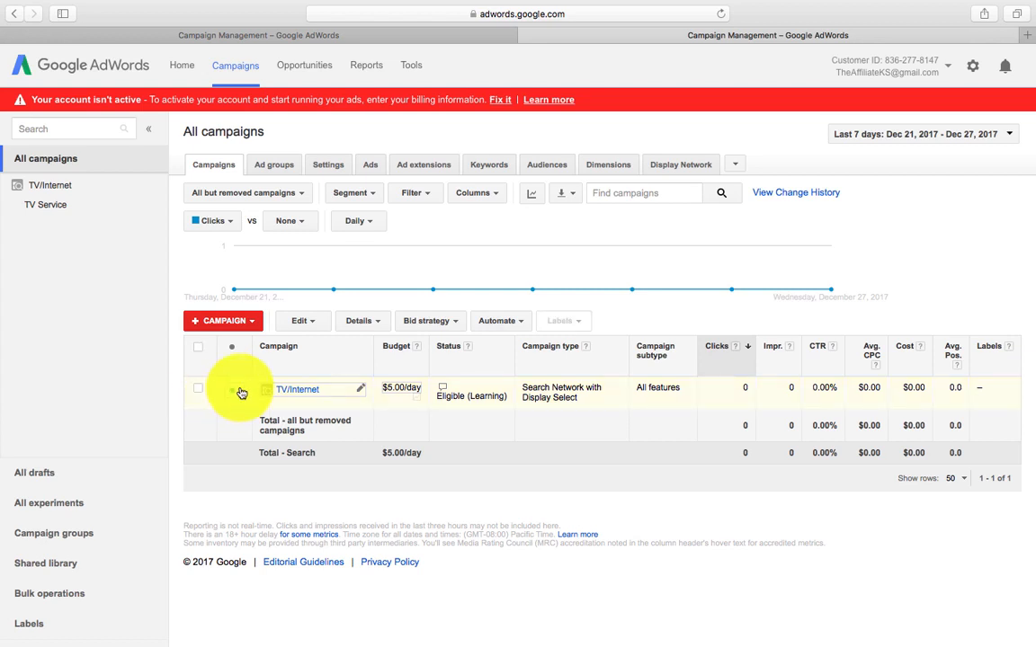
click(234, 391)
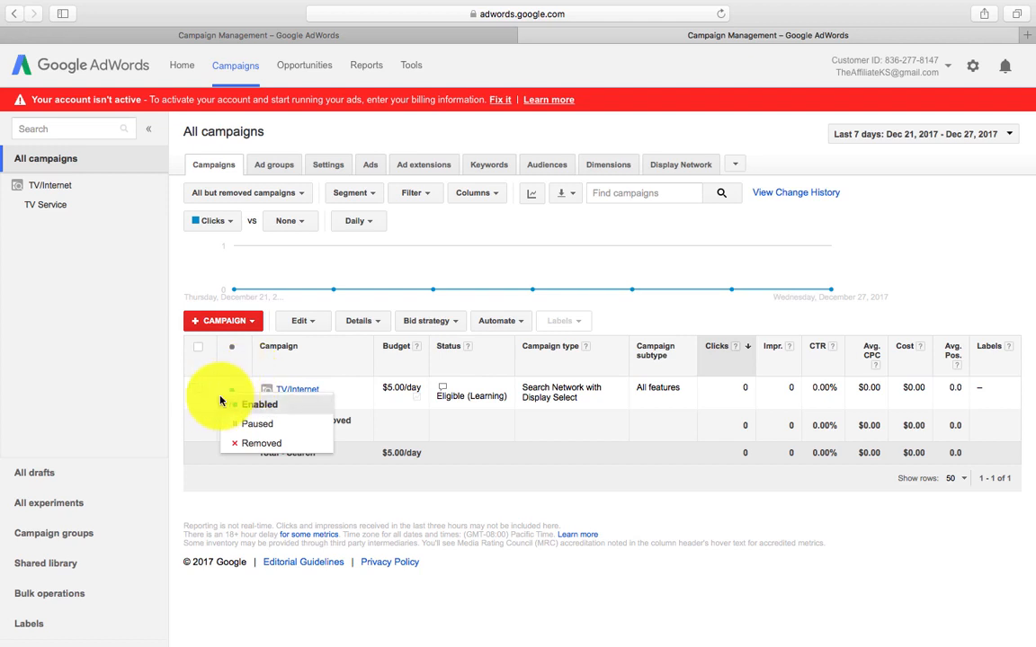
Step: Pause the TV/Internet campaign, leaving its $5.00/day budget in place
click(227, 401)
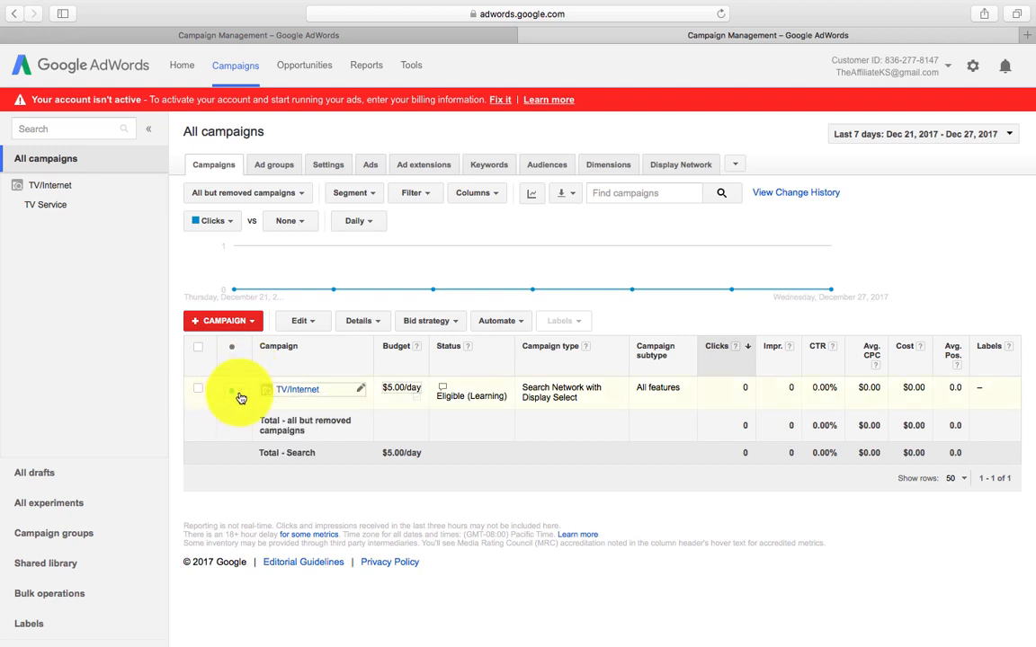
click(241, 398)
click(253, 425)
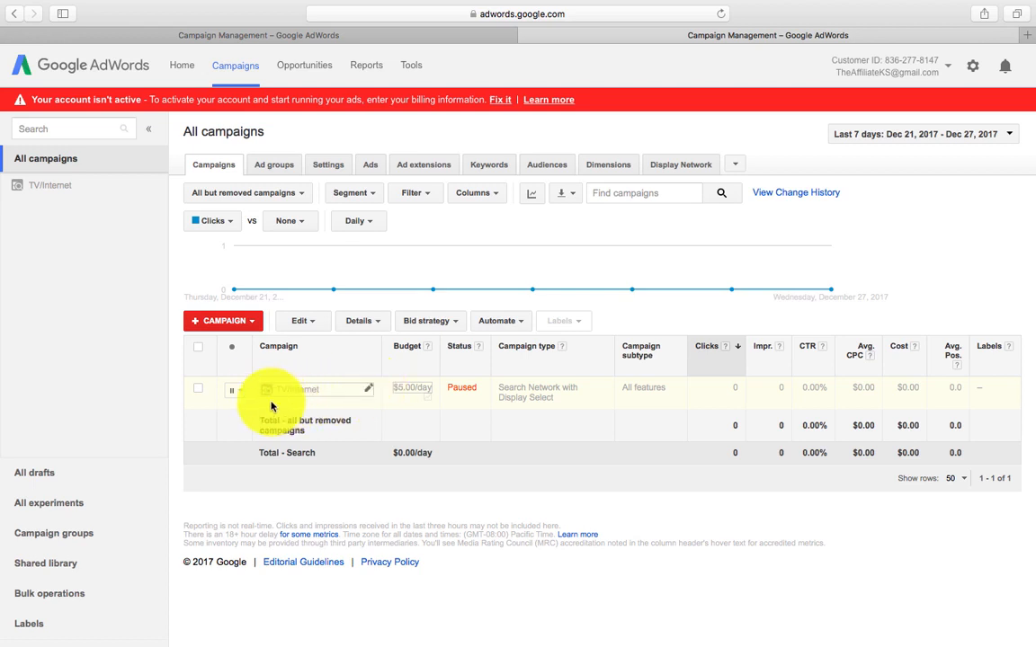
Step: Set the TV/Internet campaign's status back to Enabled
click(236, 390)
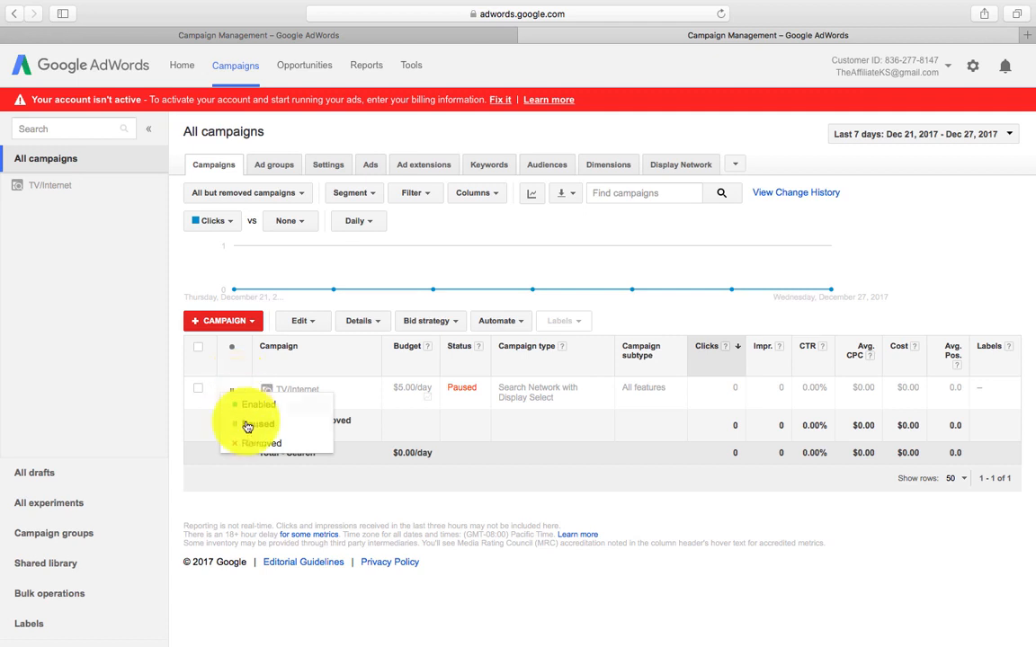
click(205, 377)
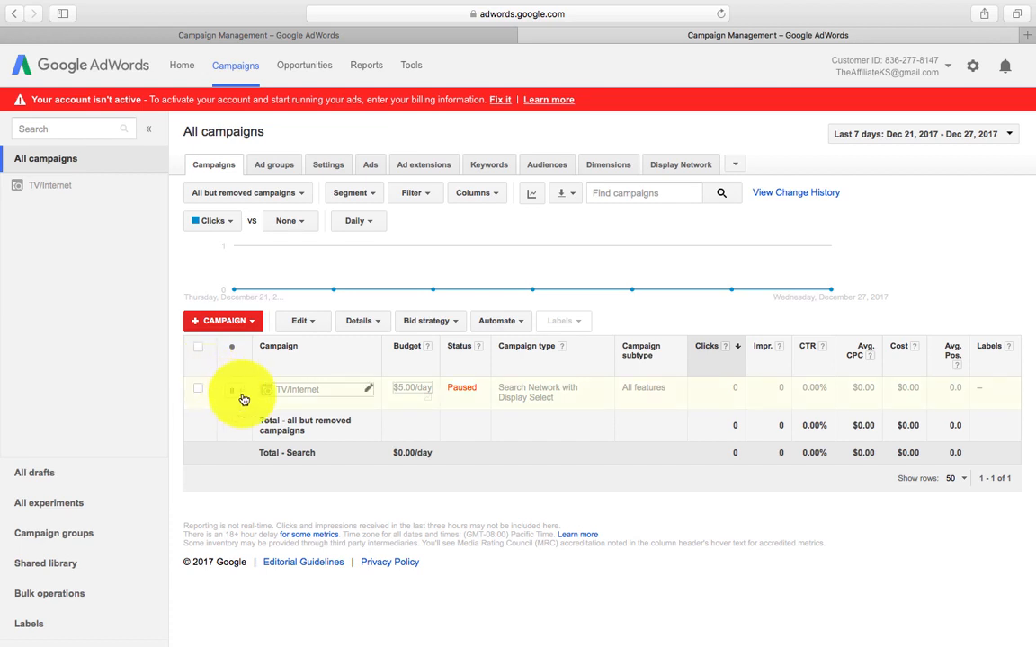
click(241, 395)
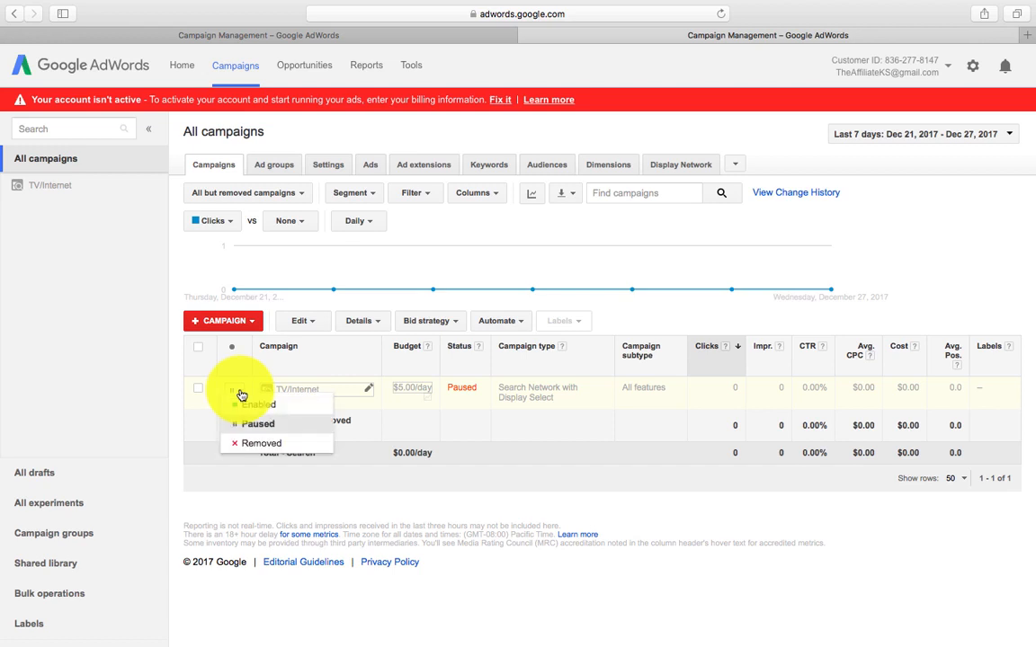
click(247, 407)
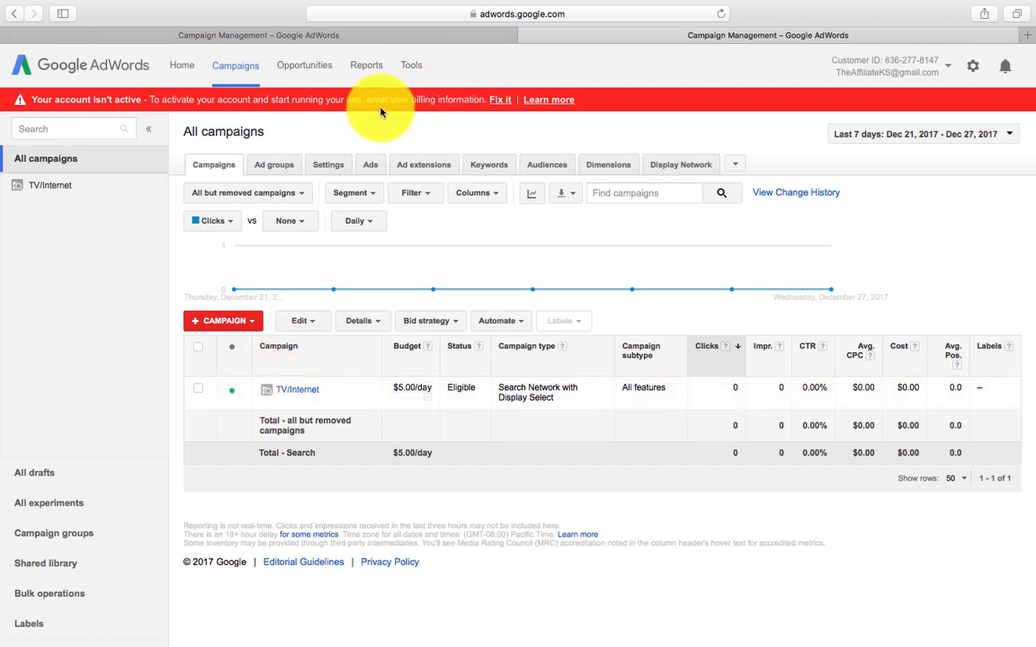
Step: Pause TV/Internet again, then reopen its status choices
click(242, 395)
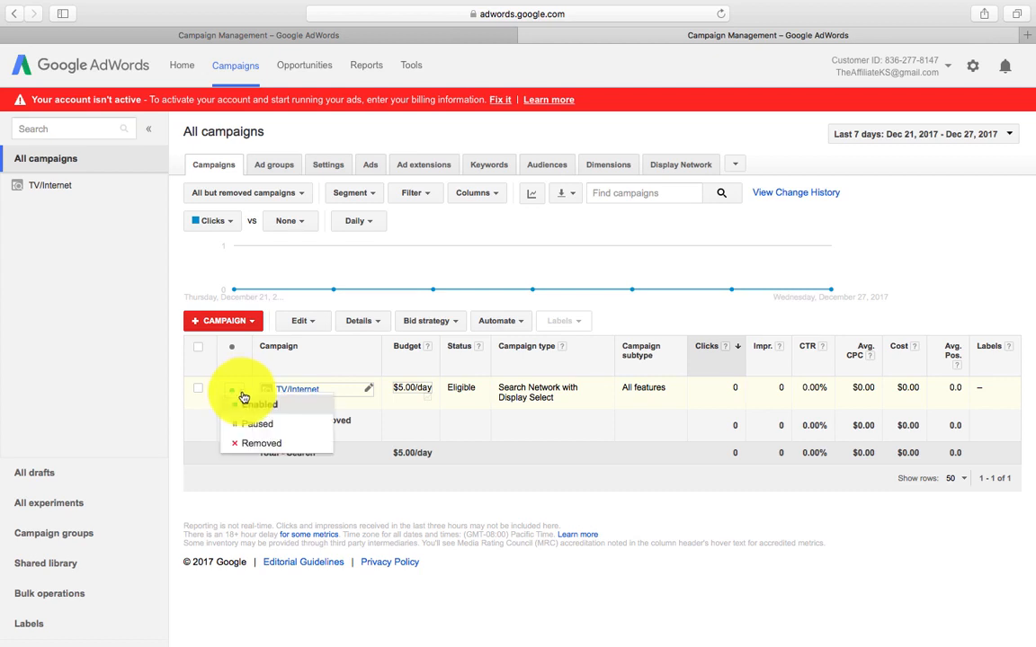
click(244, 434)
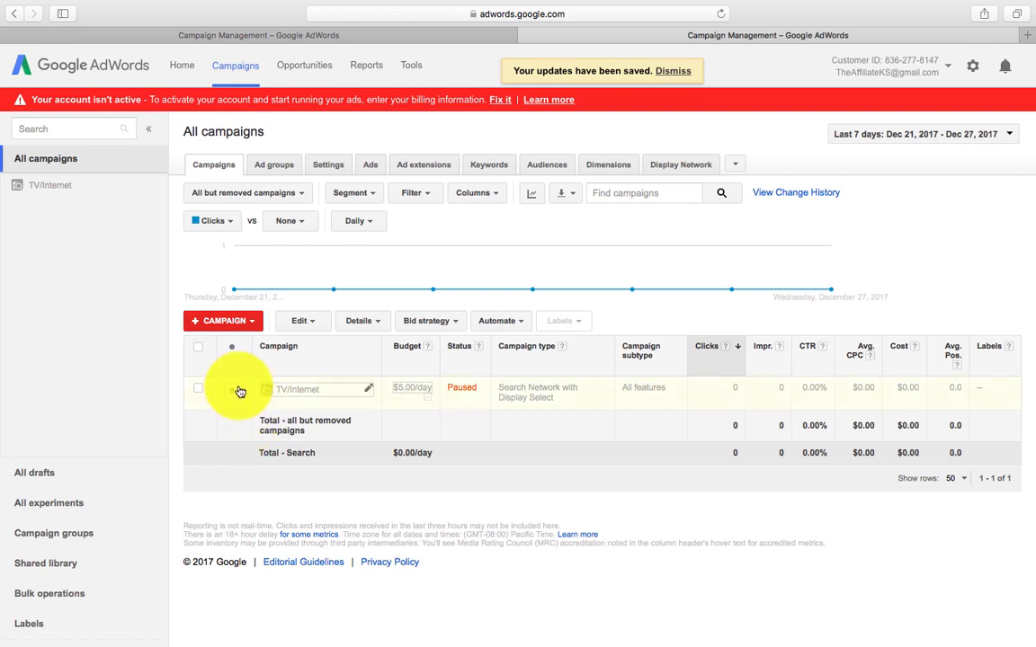
click(238, 390)
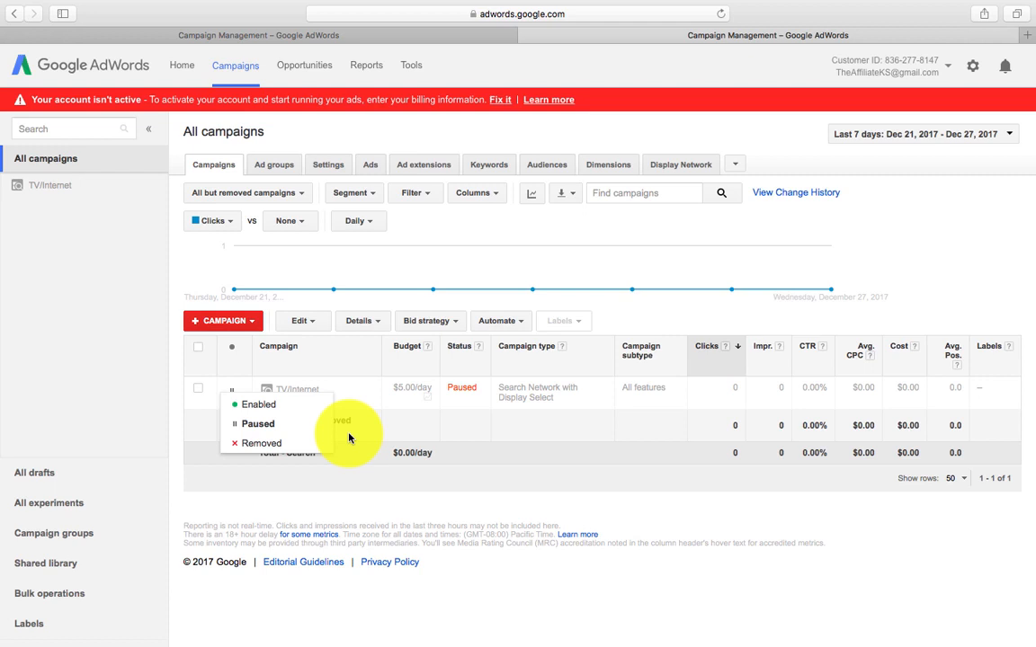
Step: Enable TV/Internet so it shows Eligible with a $5.00/day Search total
click(297, 407)
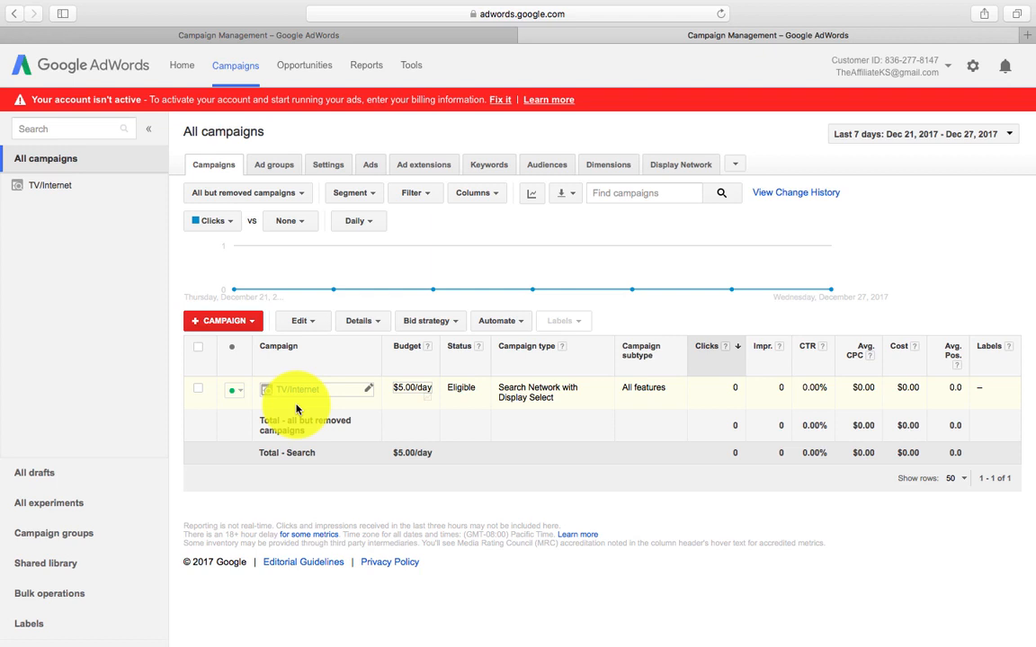
mouse_move(956, 4)
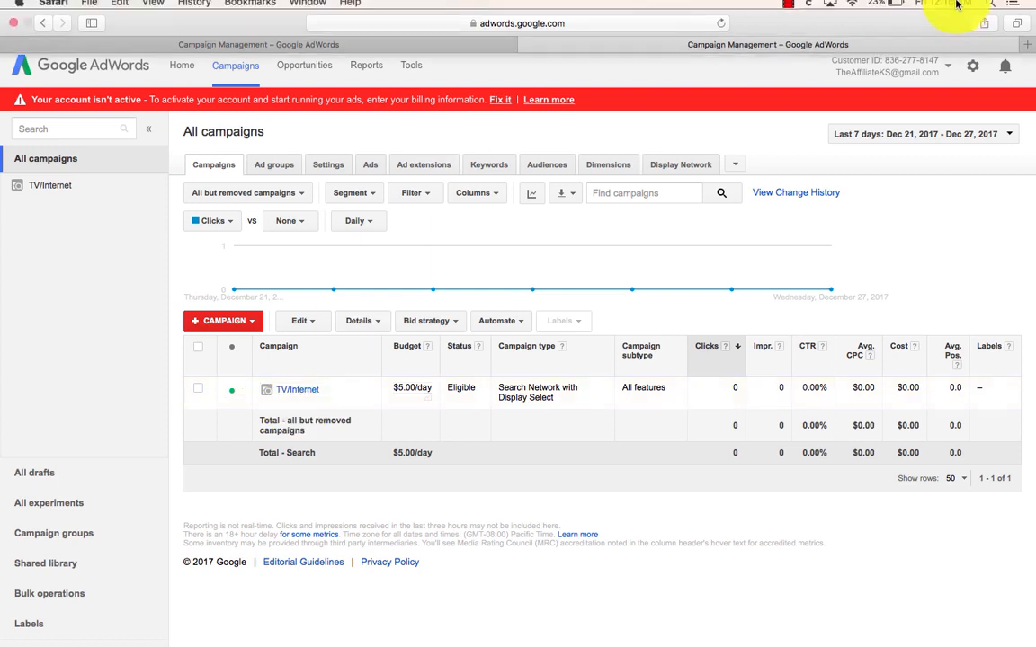
click(789, 7)
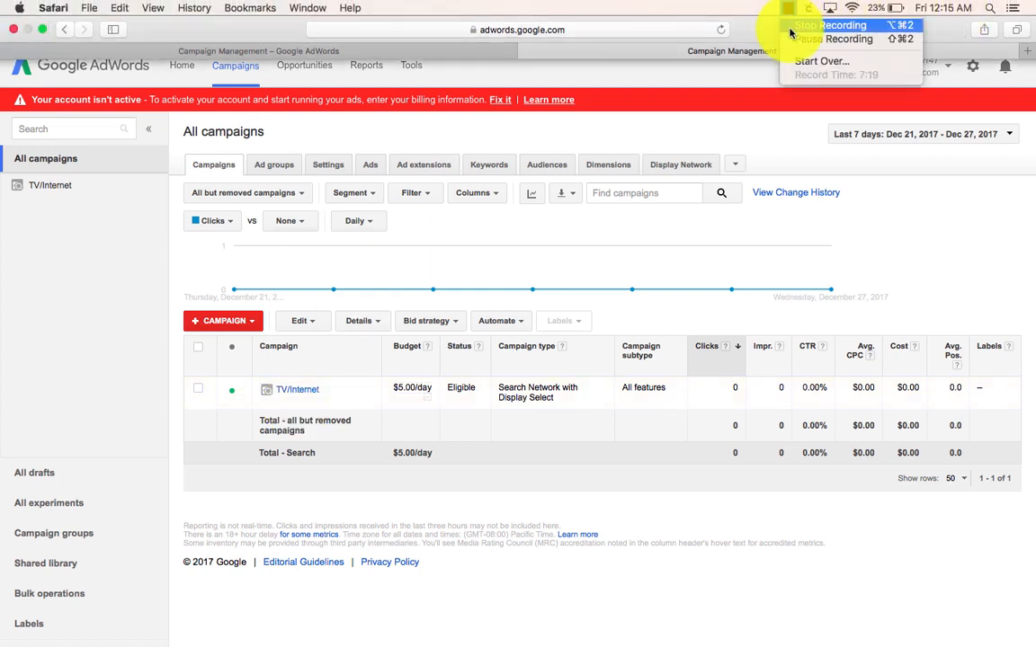